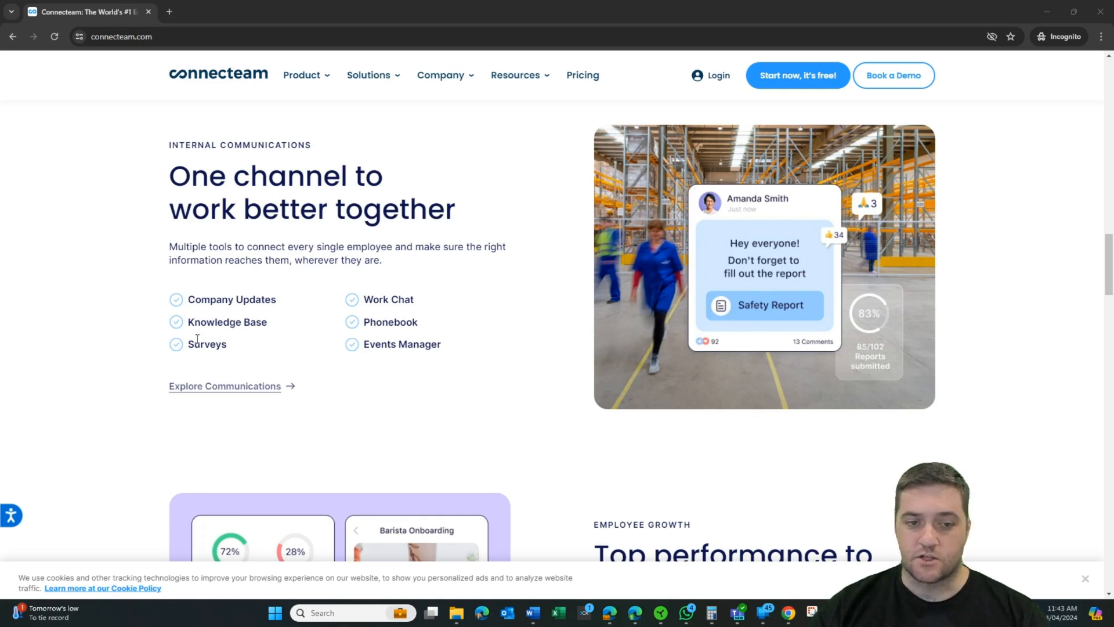
Step: Scroll down through Connecteam's integrations page
{"action": "scroll", "coordinate": [832, 422], "scroll_direction": "down", "scroll_amount": 5}
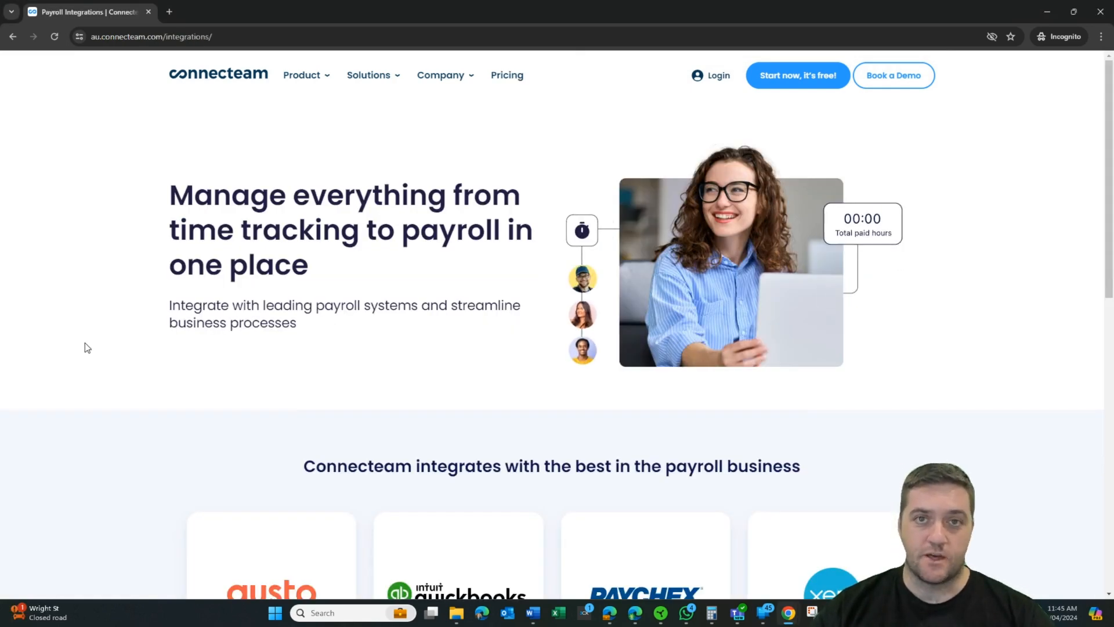
{"action": "scroll", "coordinate": [86, 347], "scroll_direction": "down", "scroll_amount": 3}
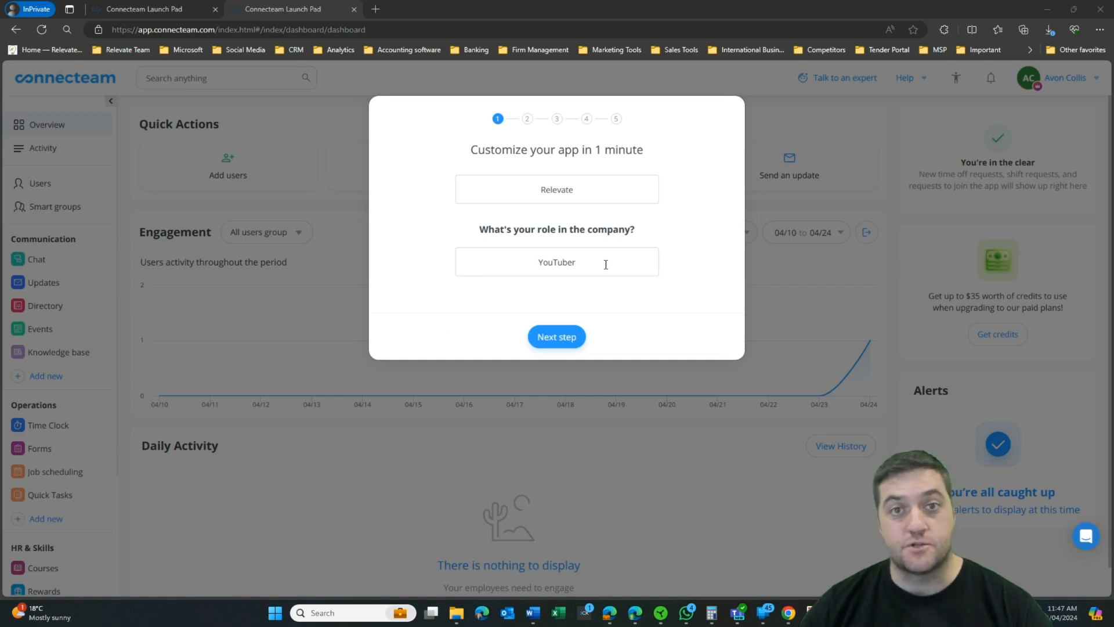
Step: Move to the company size and industry step and set the industry to Other
{"action": "left_click", "coordinate": [556, 336]}
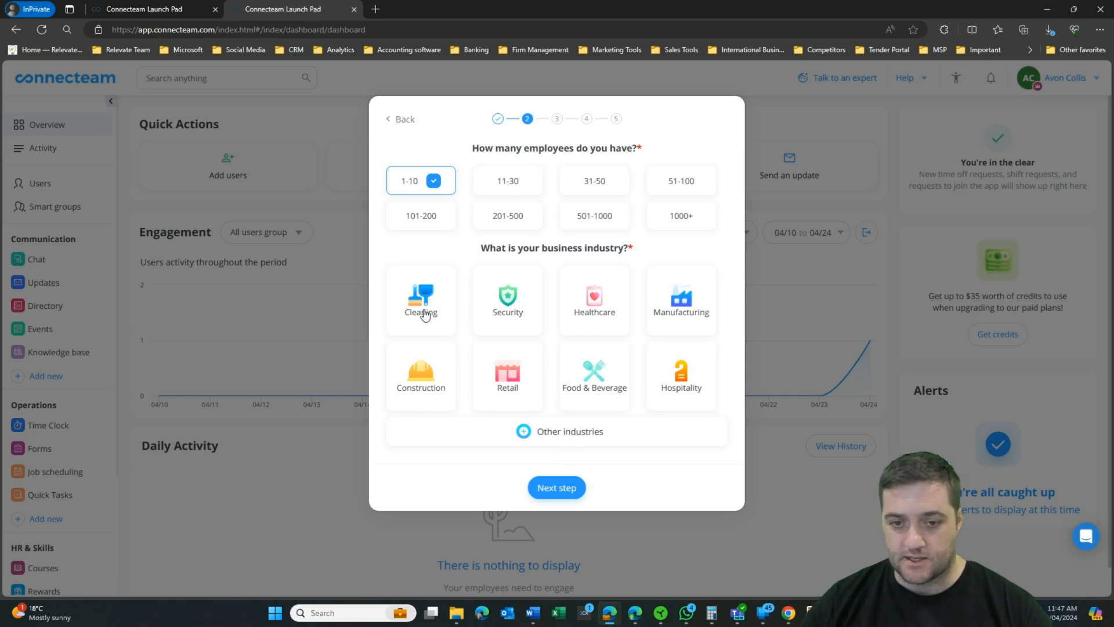
{"action": "left_click", "coordinate": [569, 431]}
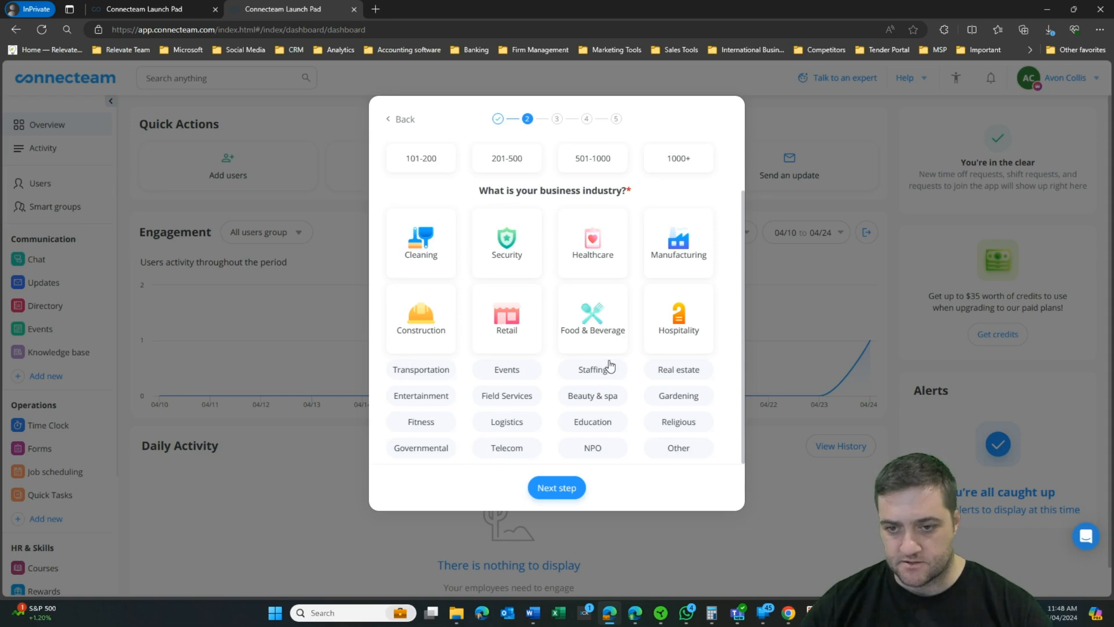
{"action": "left_click", "coordinate": [679, 448]}
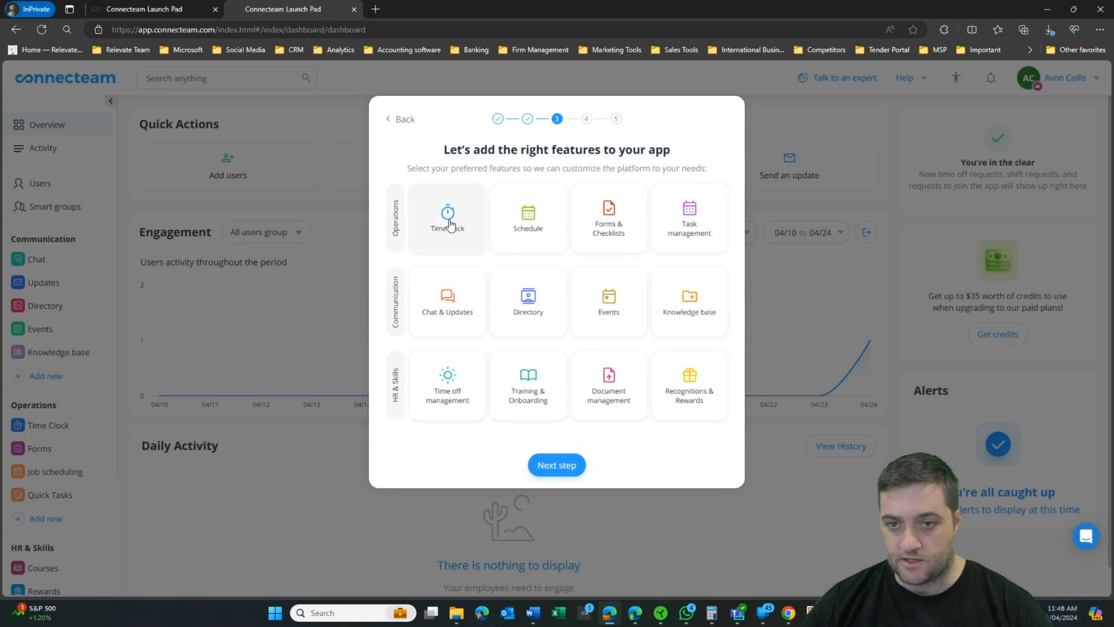
Step: Select the Time clock, Schedule, Forms & Checklists, Task management and Directory features
{"action": "left_click", "coordinate": [481, 224]}
{"action": "left_click", "coordinate": [528, 223]}
{"action": "left_click", "coordinate": [616, 216]}
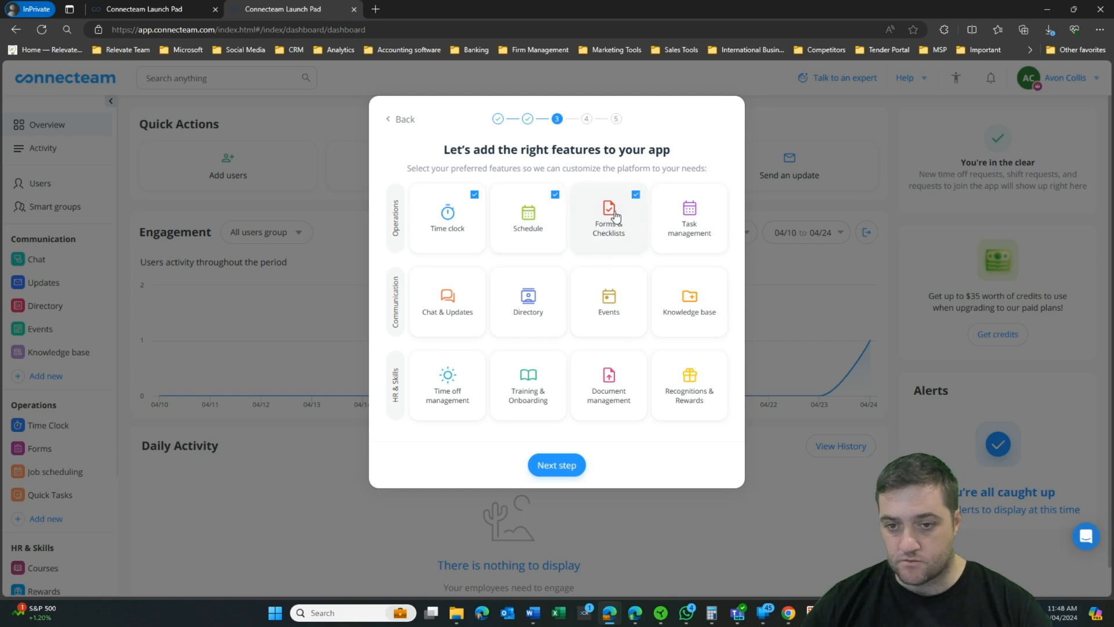
{"action": "left_click", "coordinate": [719, 221]}
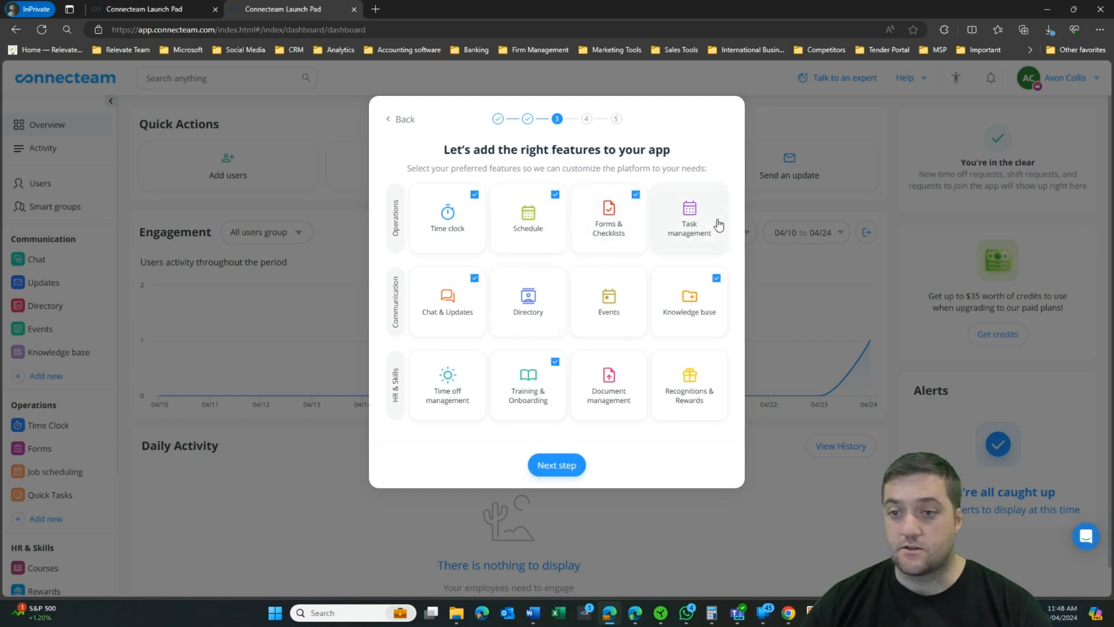
{"action": "left_click", "coordinate": [544, 311]}
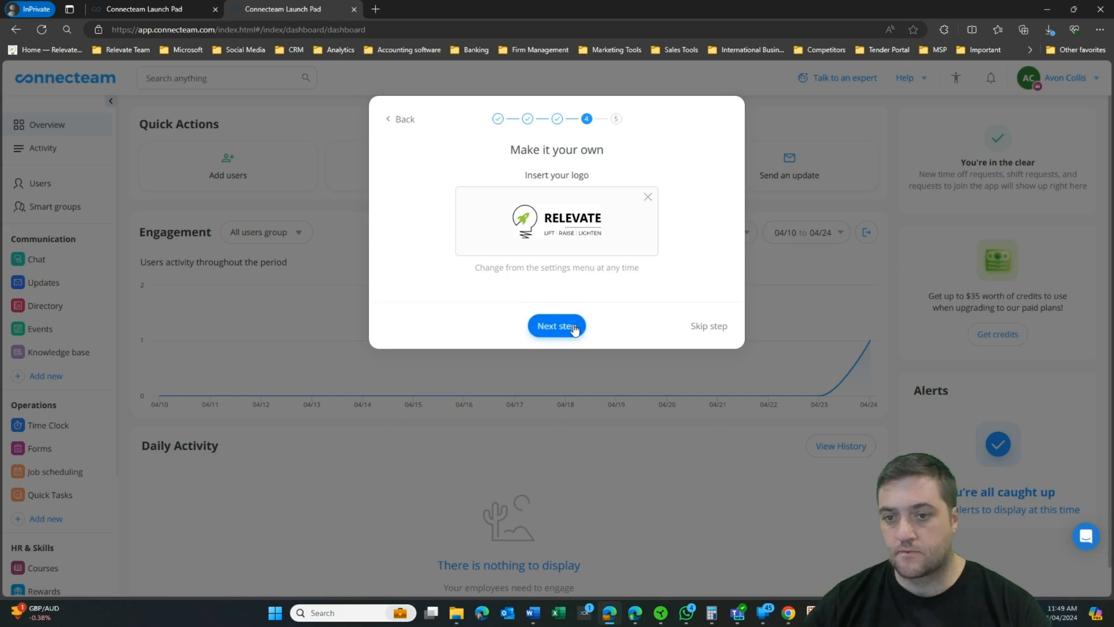
Step: Keep the uploaded Relevate logo and finish the remaining setup wizard steps
{"action": "left_click", "coordinate": [570, 326]}
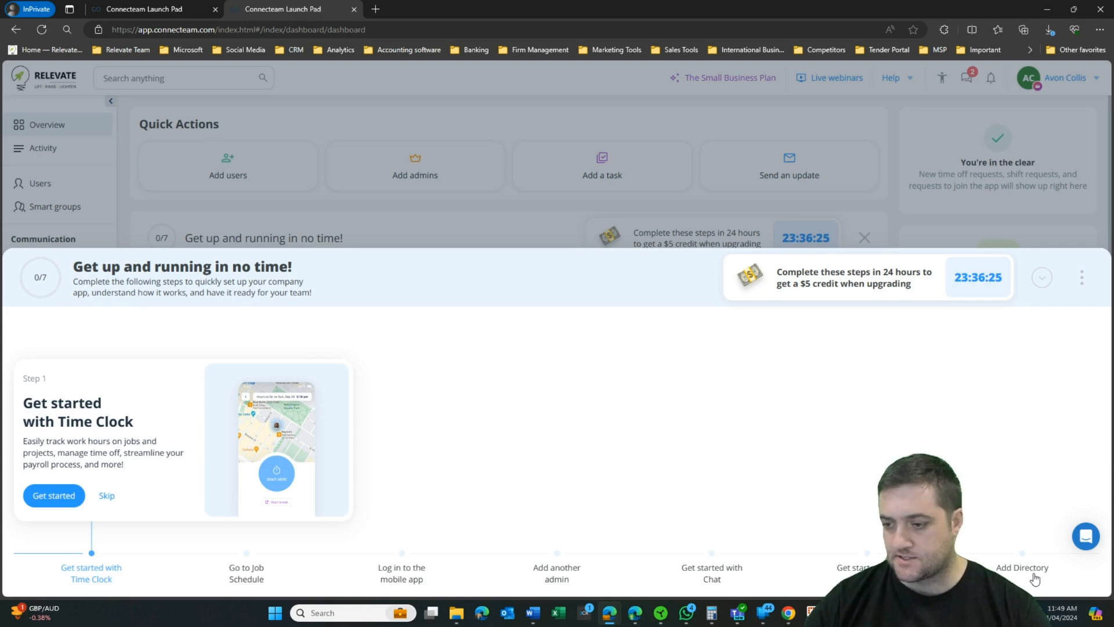
Step: Open the Time Clock, step its tour to the clock-in map, and open a new browser tab
{"action": "left_click", "coordinate": [141, 551]}
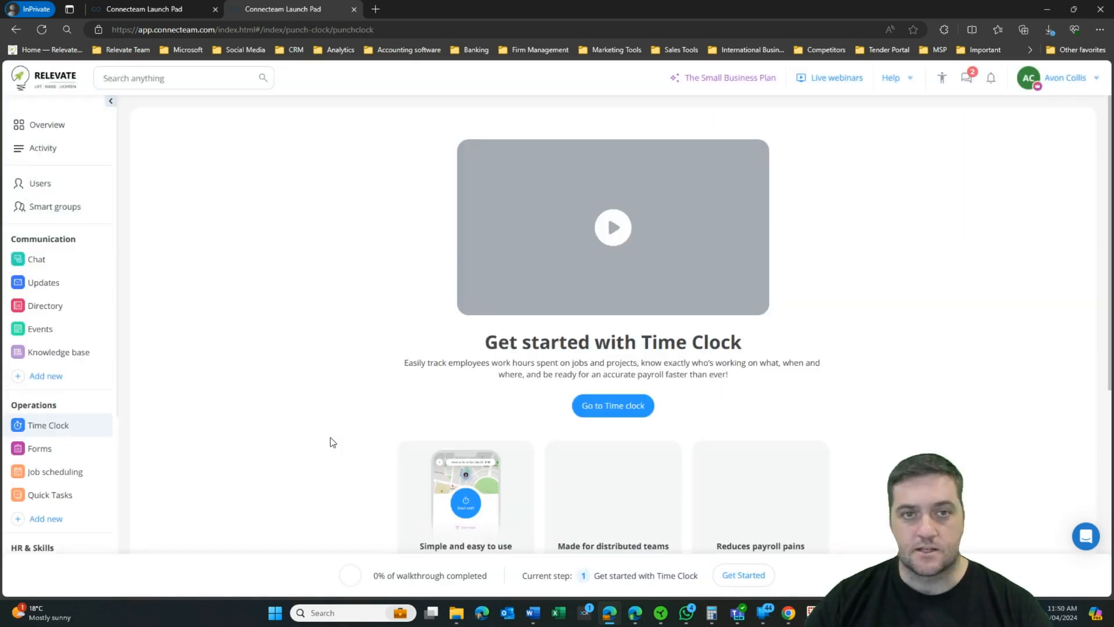
{"action": "left_click", "coordinate": [596, 408]}
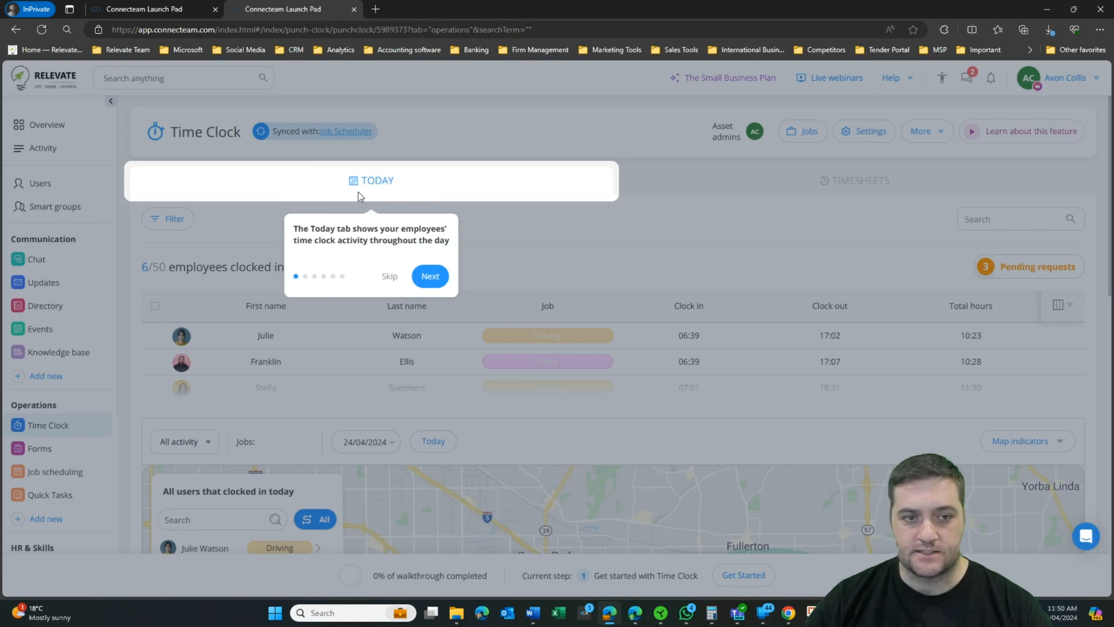
{"action": "left_click", "coordinate": [430, 276]}
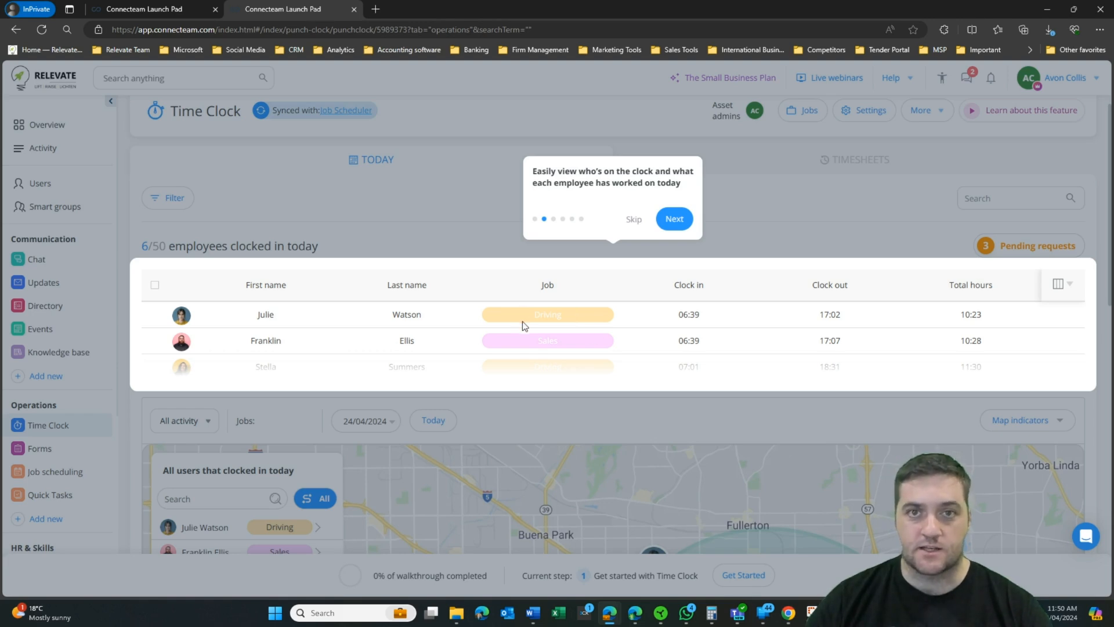
{"action": "key", "text": "Return"}
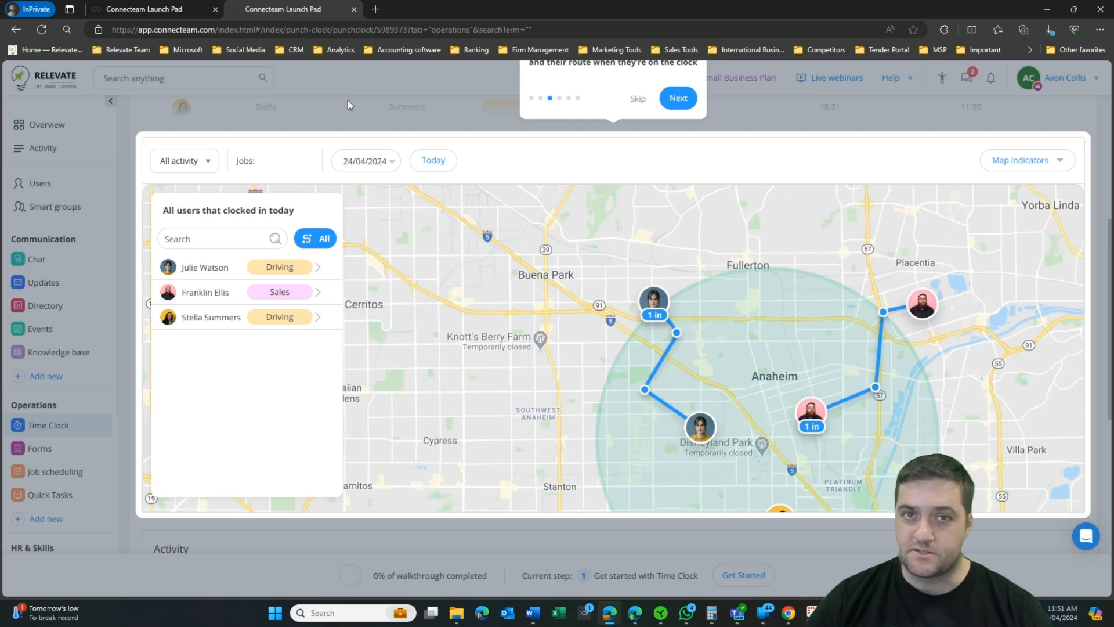
{"action": "left_click", "coordinate": [376, 8]}
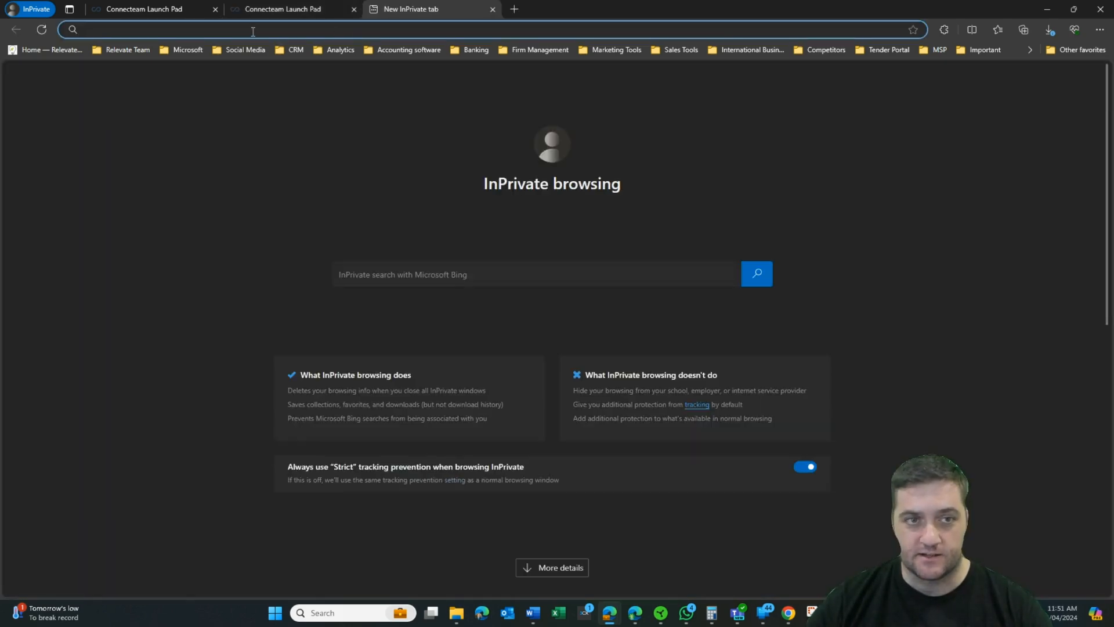
Step: Load the connecteam.com Launch Pad in the new tab, then return to the Time Clock tab
{"action": "type", "text": "connectteam.com"}
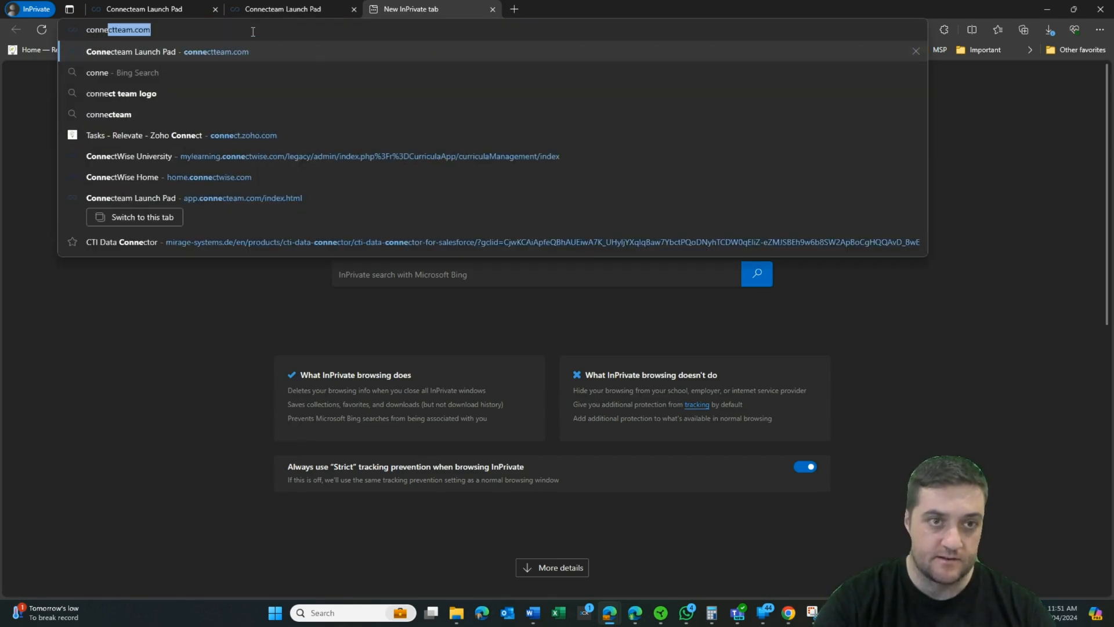
{"action": "key", "text": "Right"}
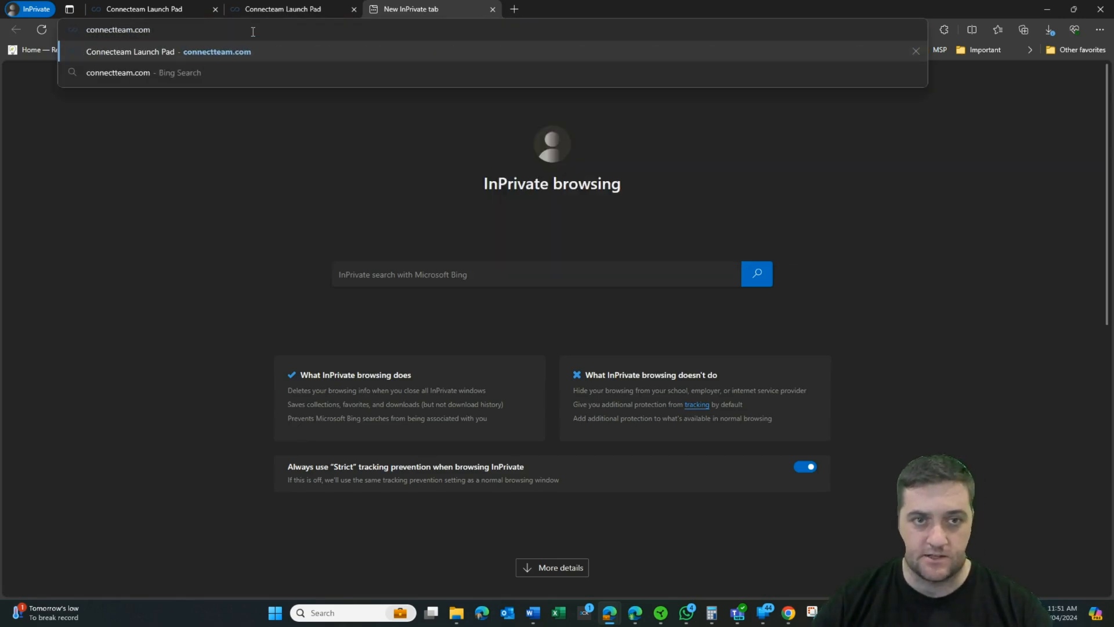
{"action": "left_click", "coordinate": [351, 52]}
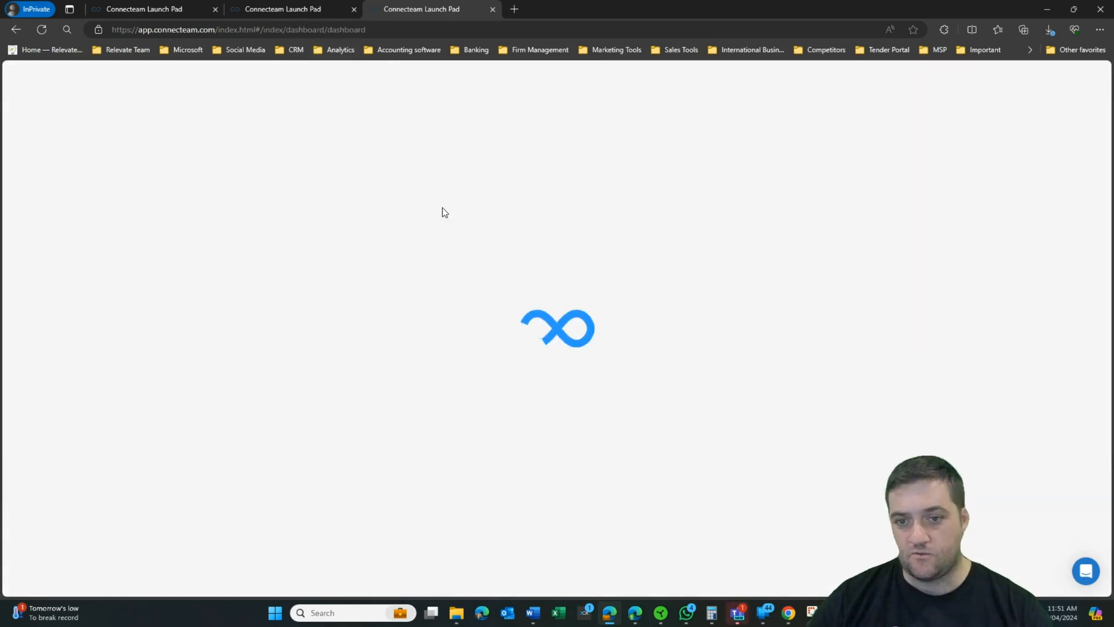
{"action": "key", "text": "ctrl+shift+Tab"}
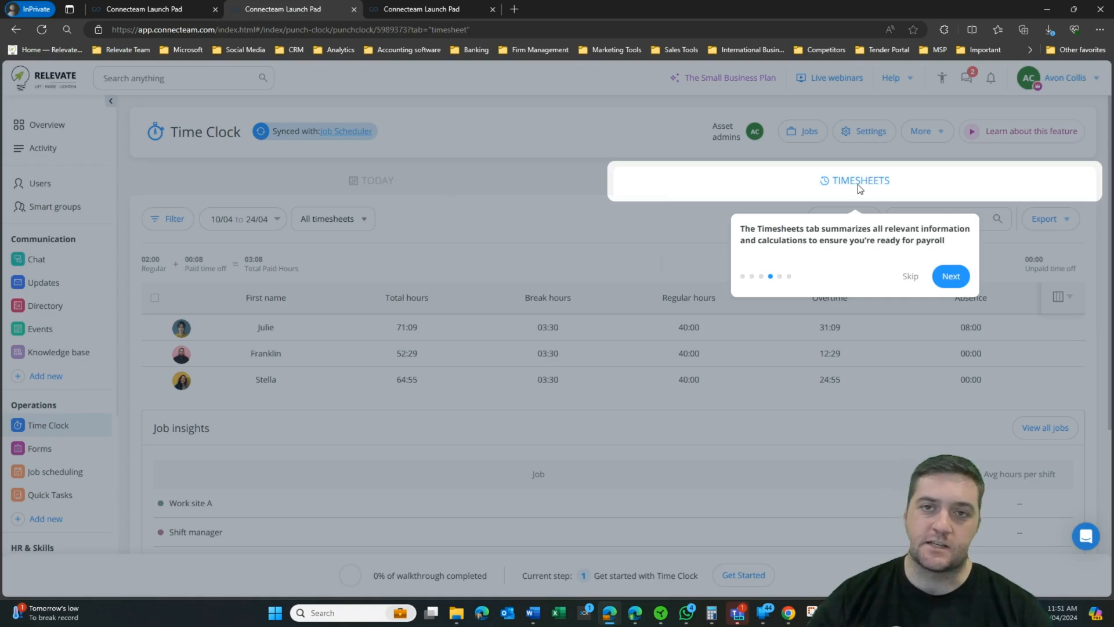
Step: Finish the Time Clock tour through payroll and settings tips, then add a shift on Wednesday 4/24
{"action": "left_click", "coordinate": [935, 282]}
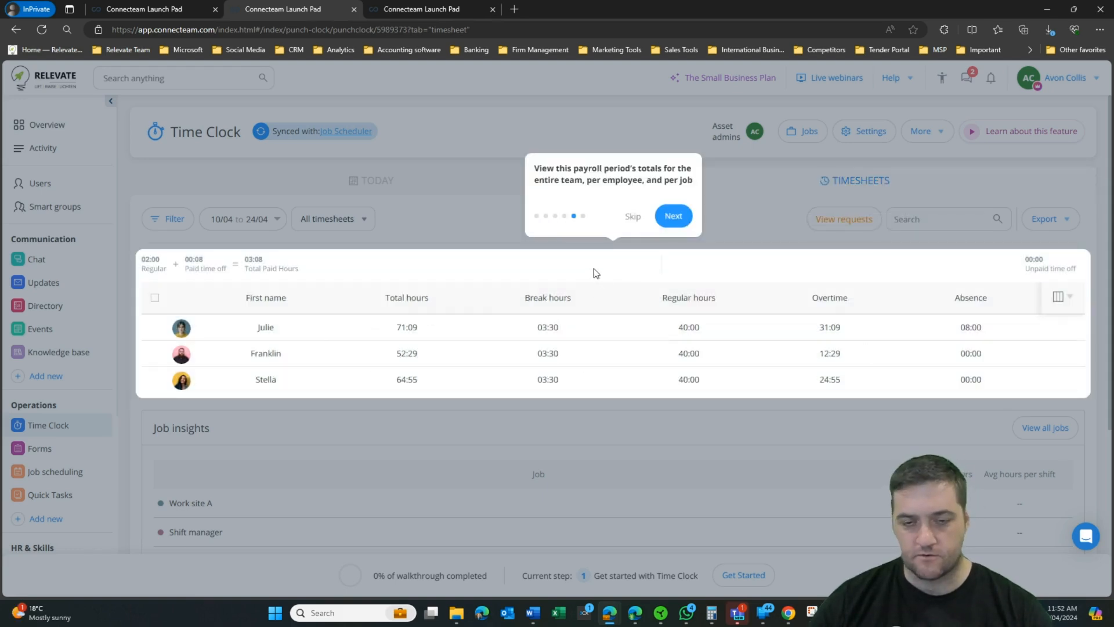
{"action": "left_click", "coordinate": [673, 216]}
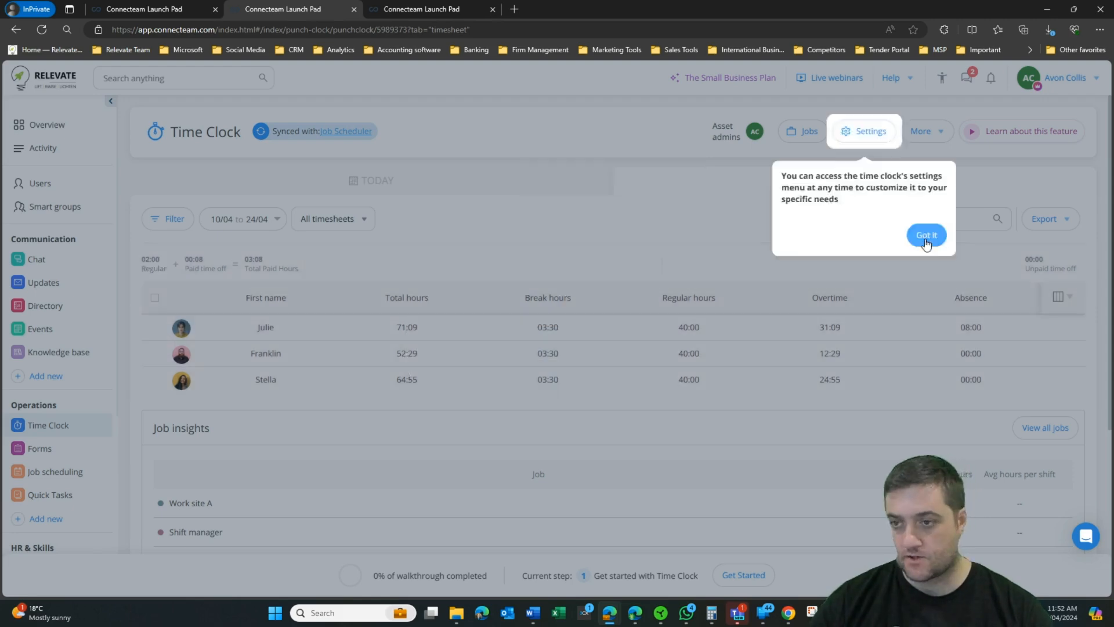
{"action": "left_click", "coordinate": [926, 237]}
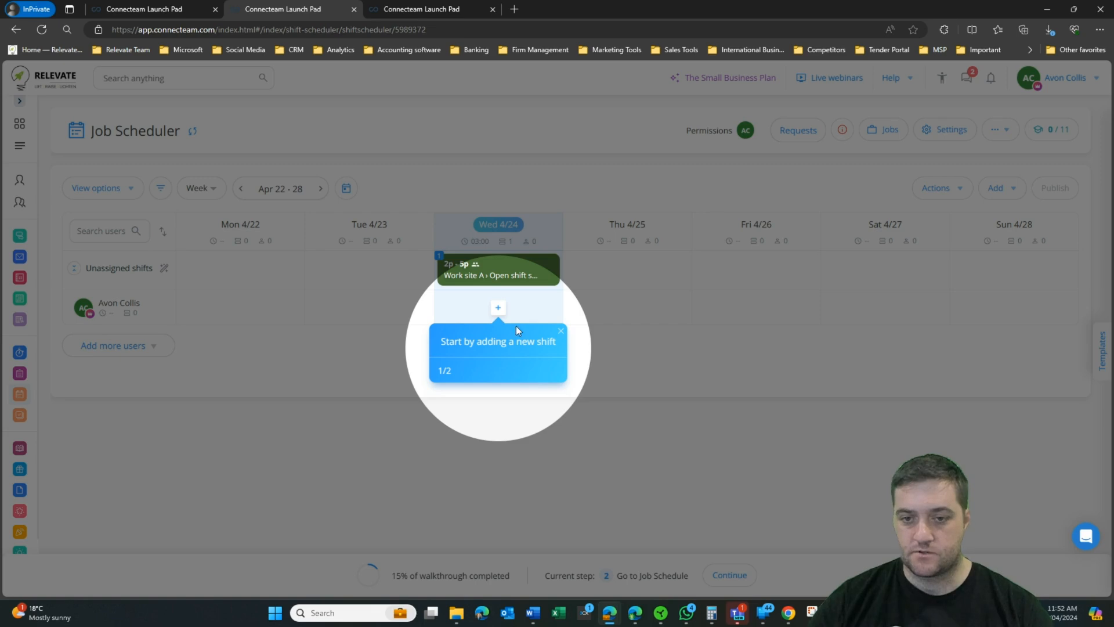
{"action": "left_click", "coordinate": [497, 308]}
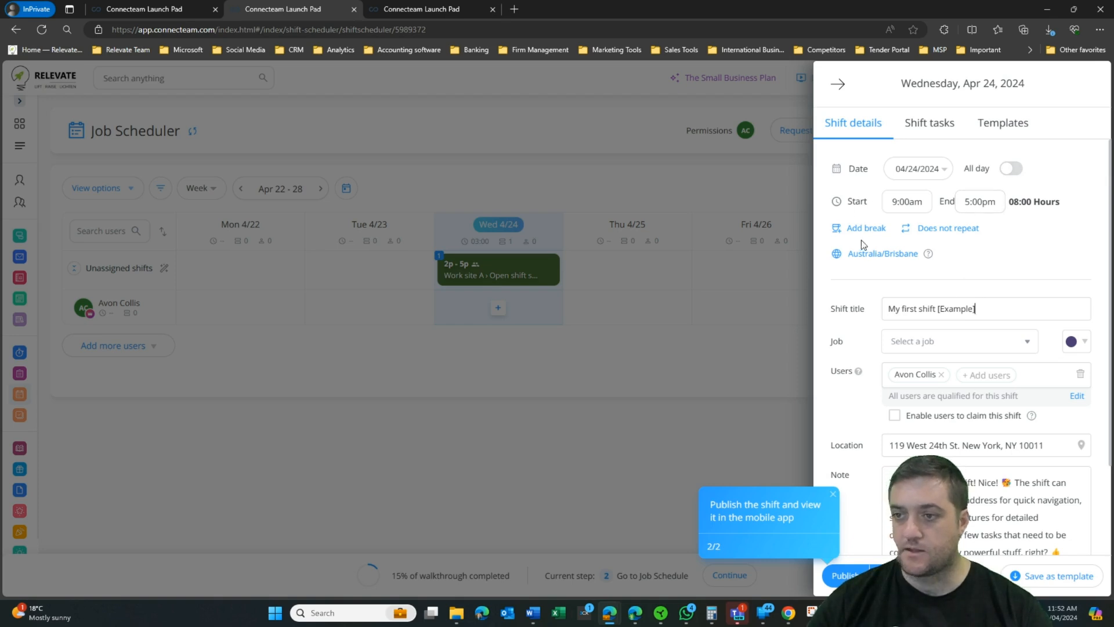
Step: Review the prefilled 'My first shift [Example]' details and enable users to claim it
{"action": "scroll", "coordinate": [908, 253], "scroll_direction": "down", "scroll_amount": 1}
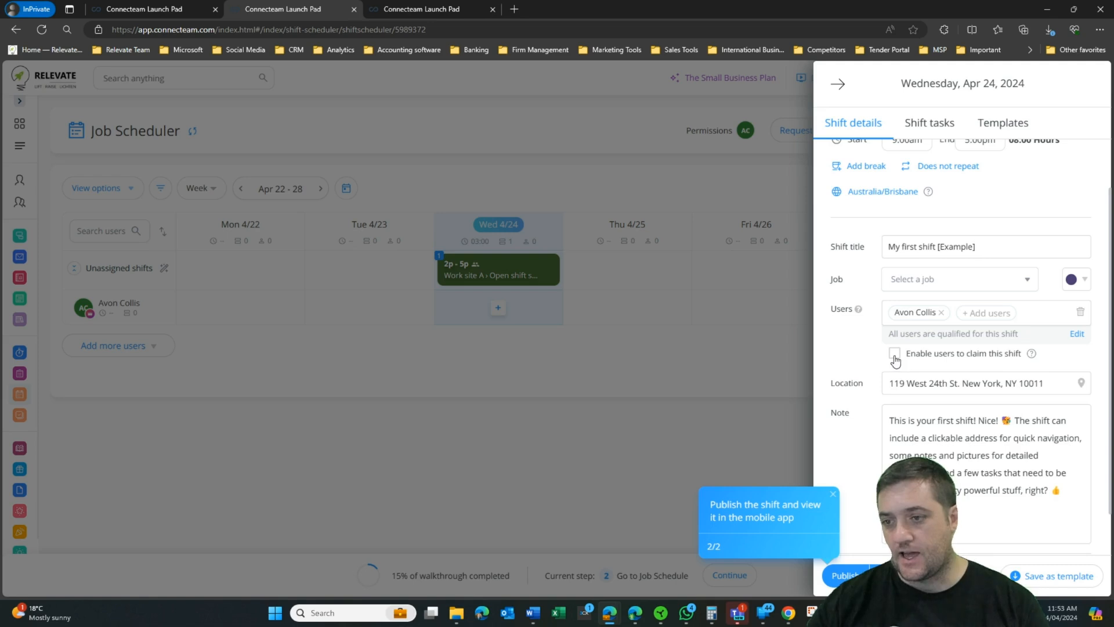
{"action": "left_click", "coordinate": [904, 355]}
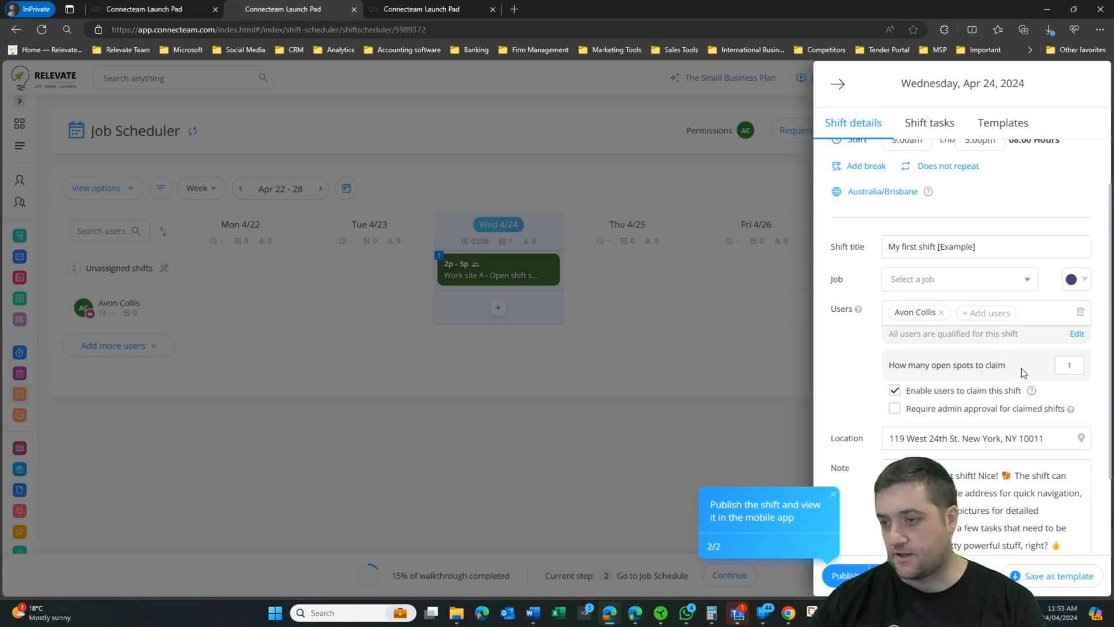
Step: Set the shift's open spots to 3 and view its three example shift tasks
{"action": "left_click_drag", "start_coordinate": [1073, 365], "coordinate": [1067, 364]}
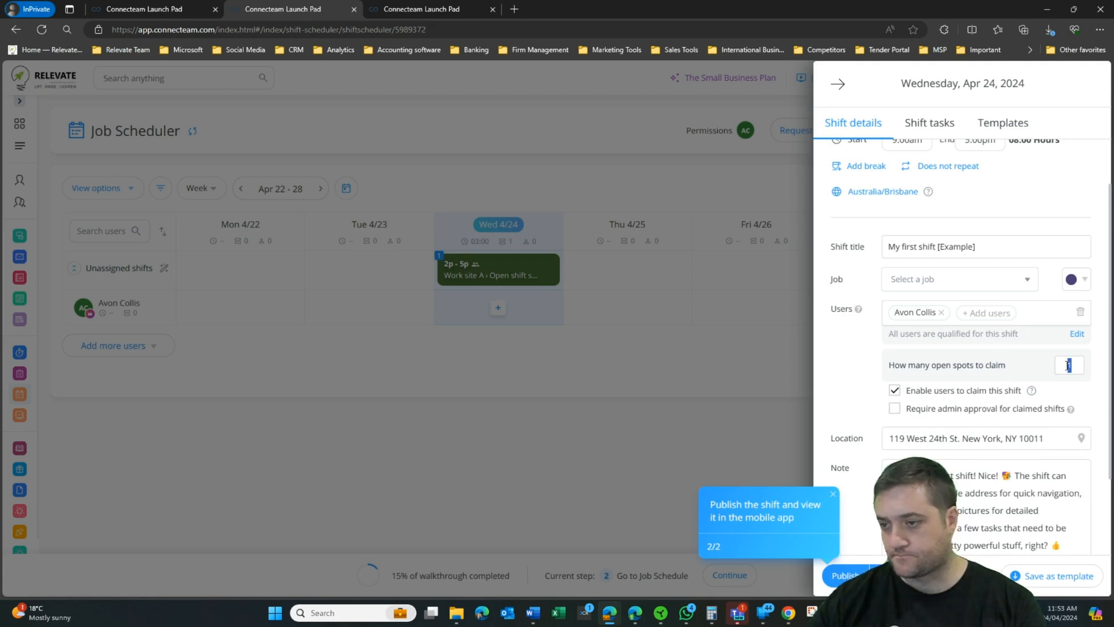
{"action": "type", "text": "3"}
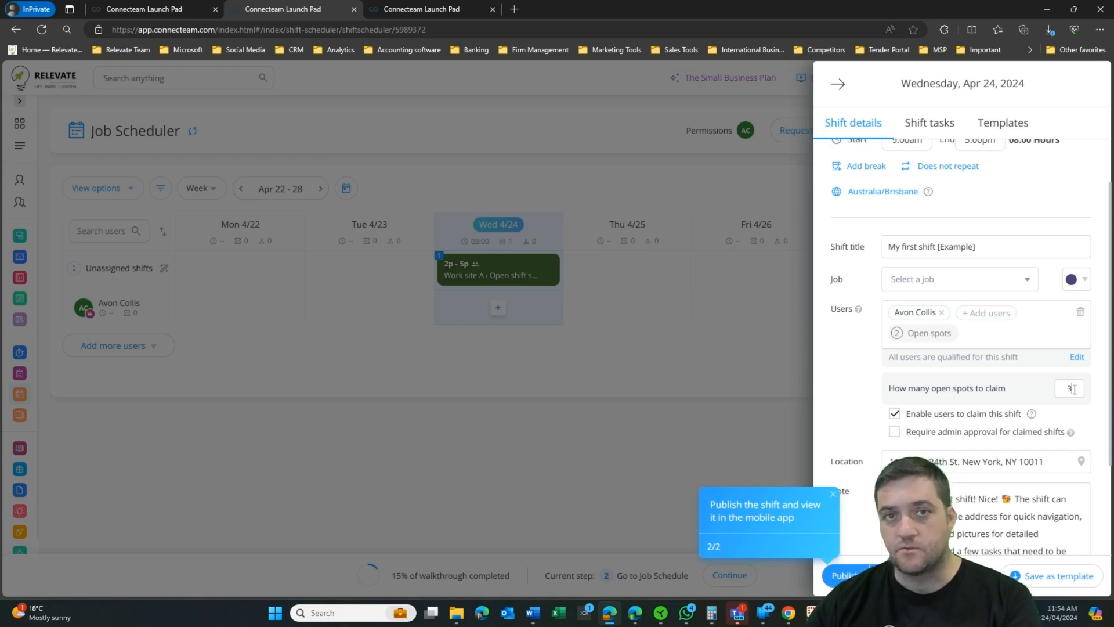
{"action": "scroll", "coordinate": [940, 354], "scroll_direction": "down", "scroll_amount": 2}
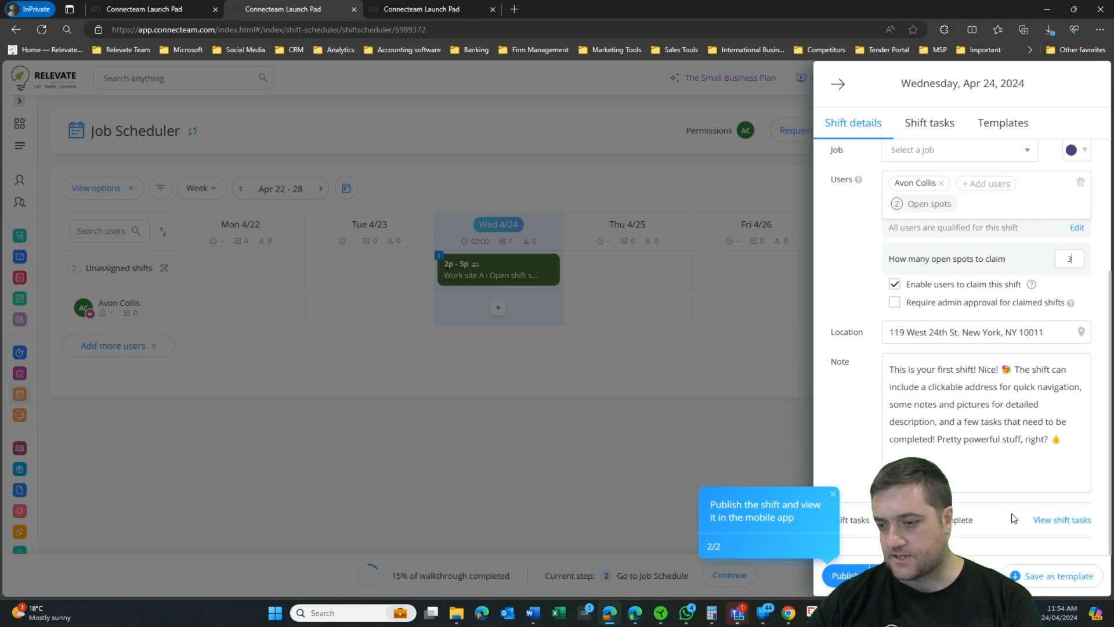
{"action": "left_click", "coordinate": [1061, 520]}
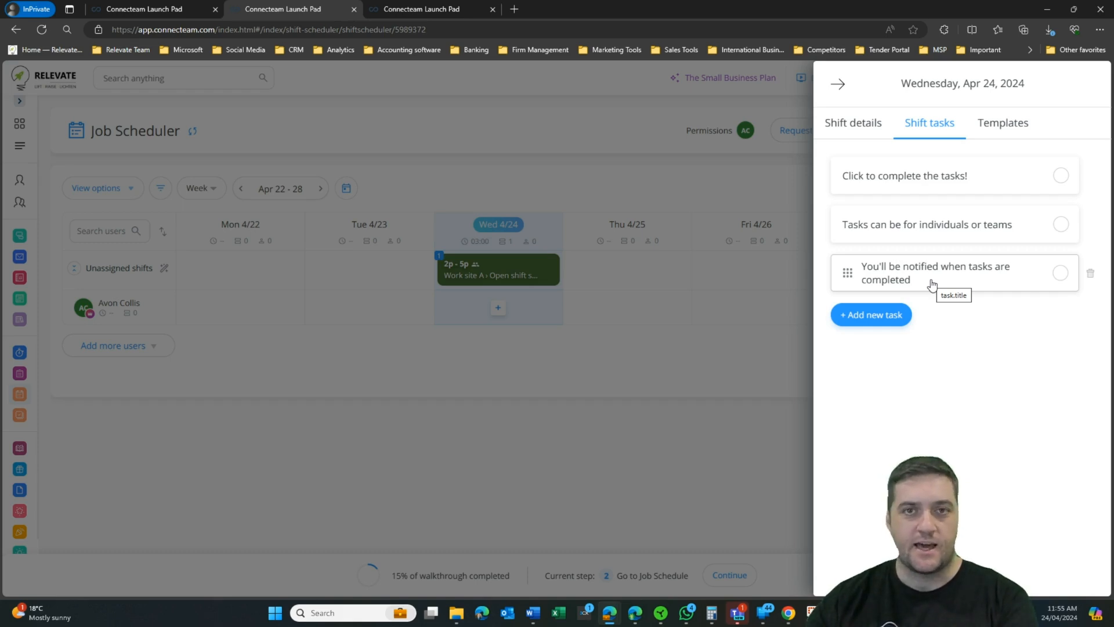
Step: Apply the Morning shift template to the shift and publish it
{"action": "left_click", "coordinate": [989, 123]}
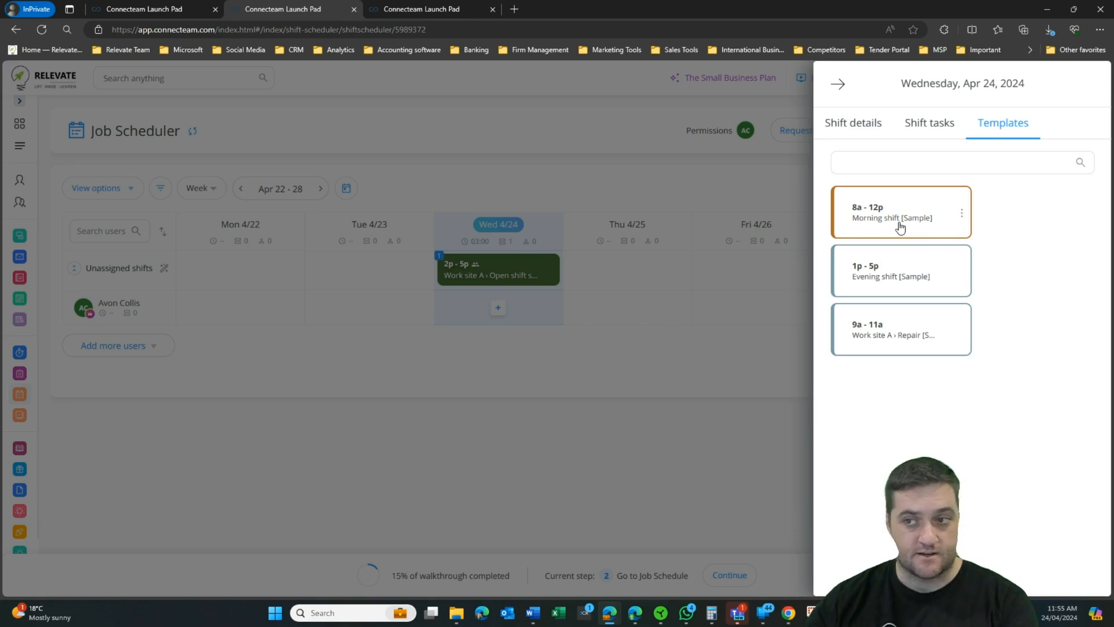
{"action": "left_click", "coordinate": [900, 226]}
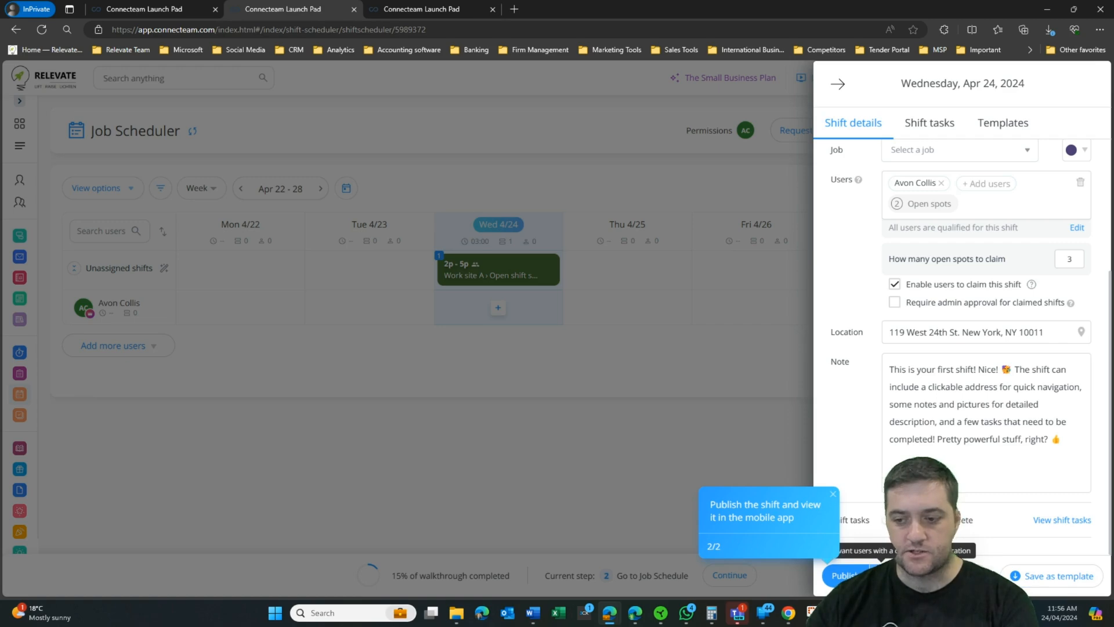
{"action": "left_click", "coordinate": [847, 576]}
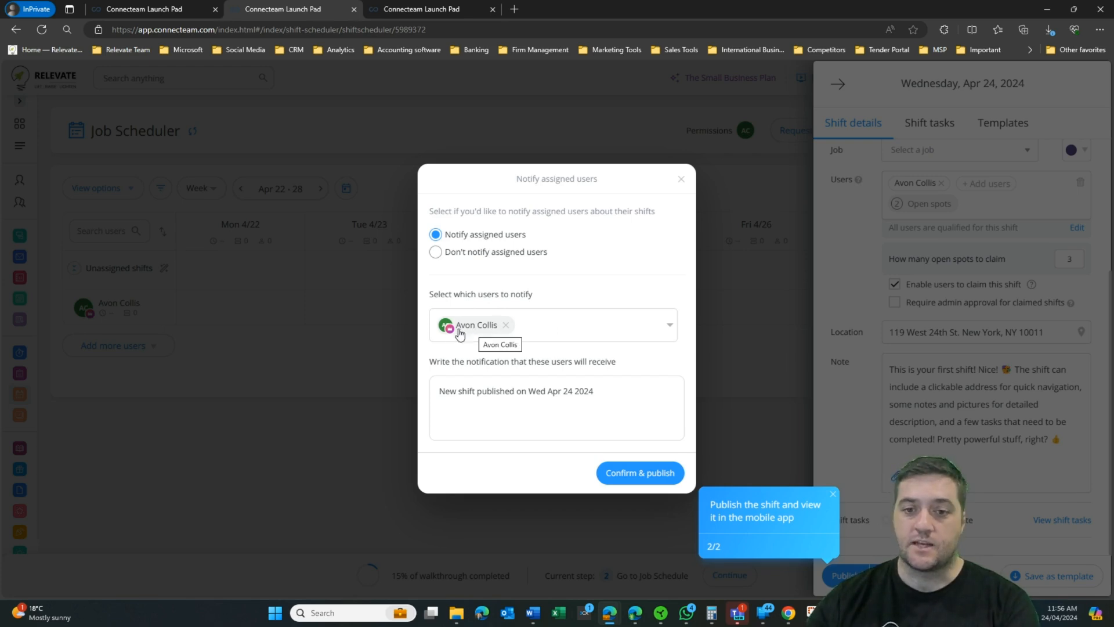
Step: Check which users will be notified, then confirm and publish the Apr 24 shift
{"action": "mouse_move", "coordinate": [460, 333]}
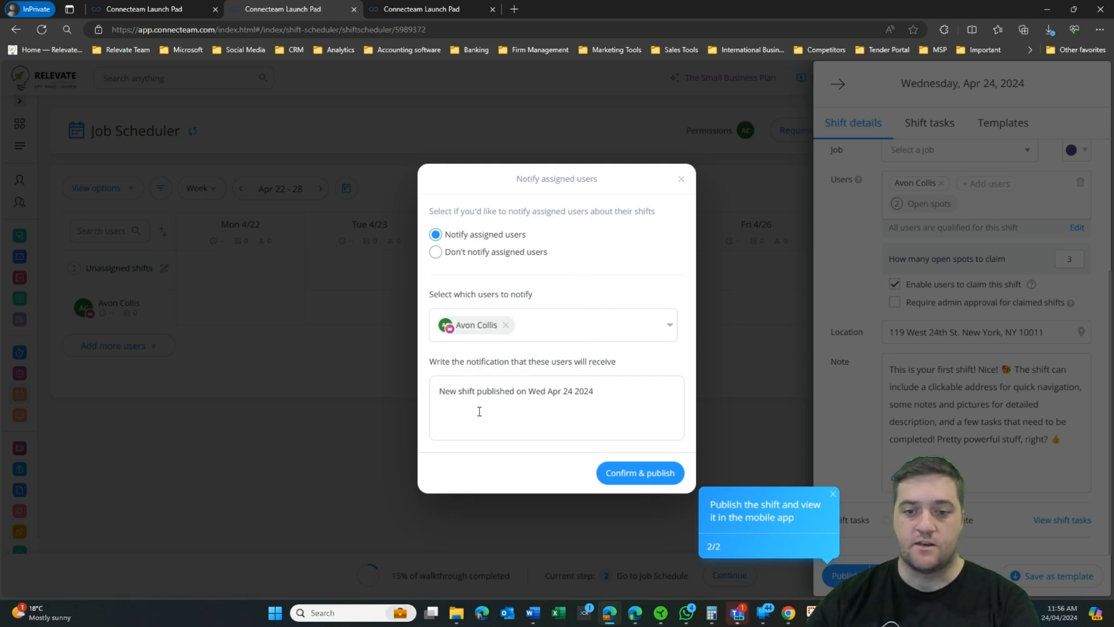
{"action": "mouse_move", "coordinate": [547, 333]}
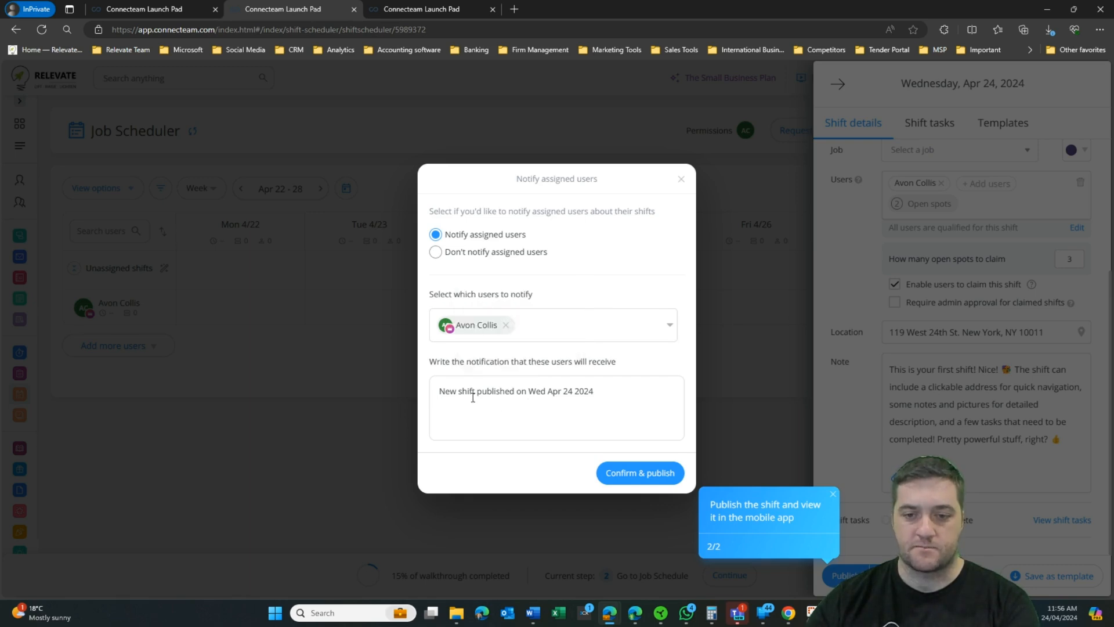
{"action": "left_click", "coordinate": [670, 326]}
{"action": "left_click", "coordinate": [671, 329]}
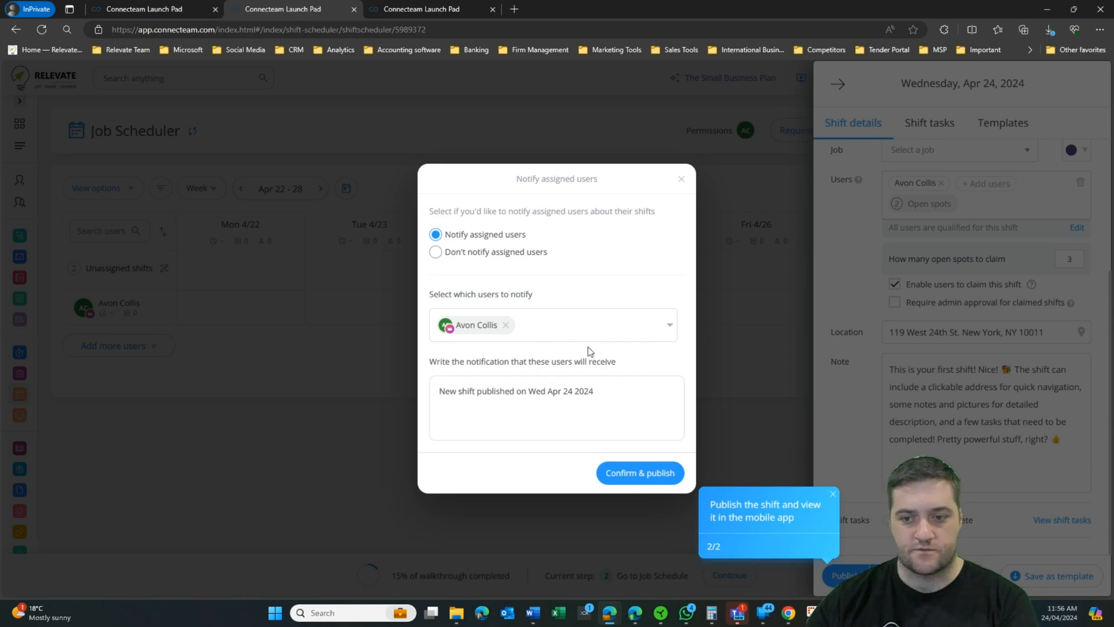
{"action": "left_click", "coordinate": [621, 473]}
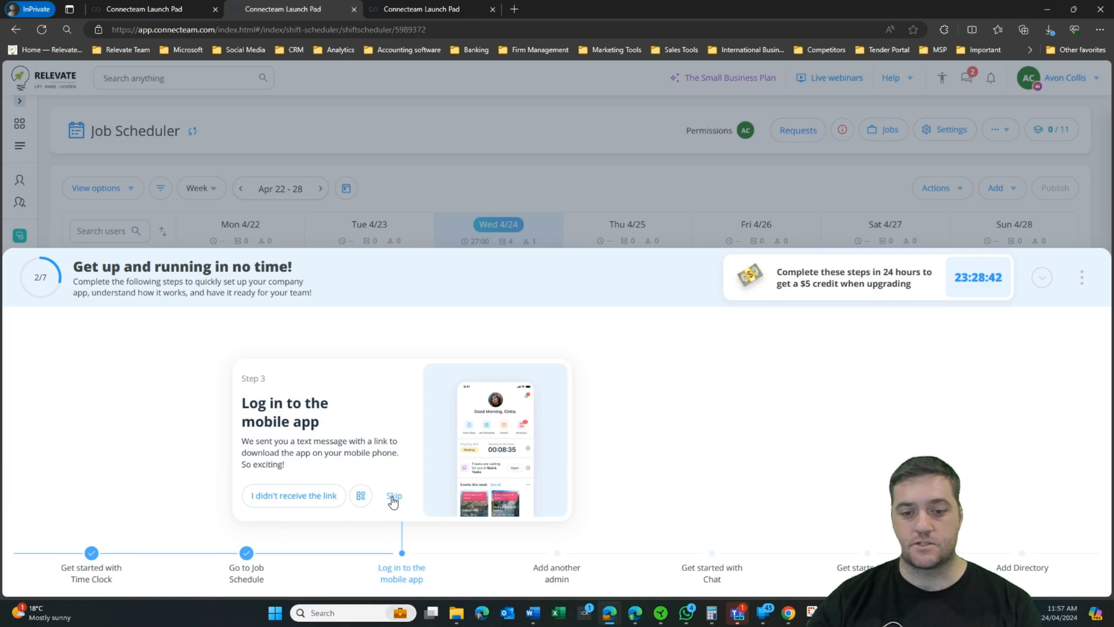
Step: Skip the walkthrough's 'Log in to the mobile app' step
{"action": "left_click", "coordinate": [393, 497]}
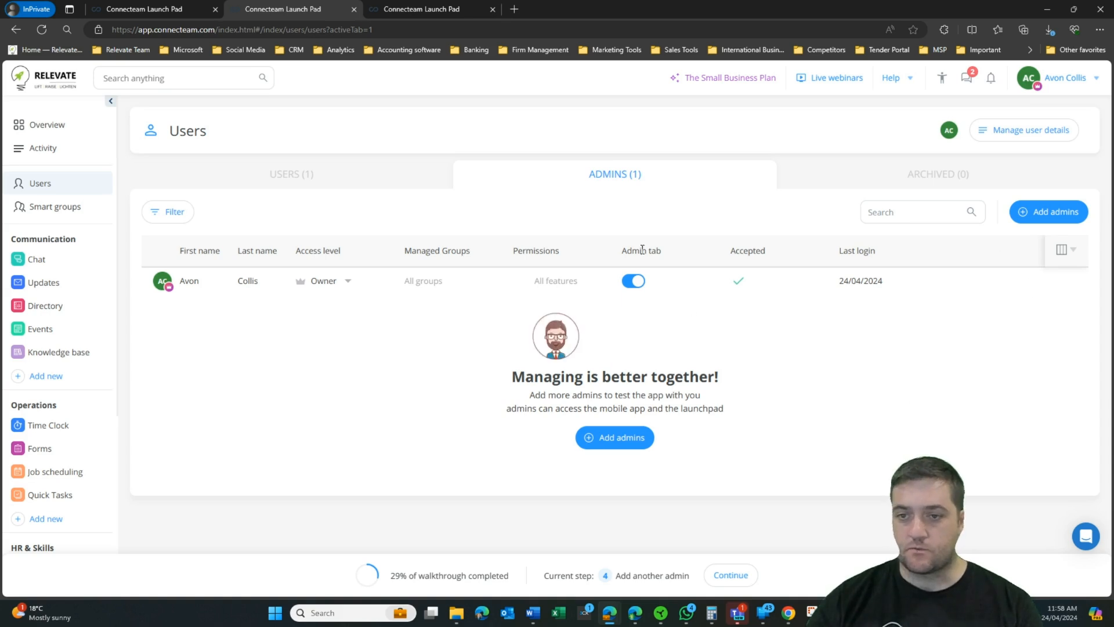
Step: Show the admins table's column chooser and scroll through all the available column checkboxes
{"action": "left_click", "coordinate": [1065, 256]}
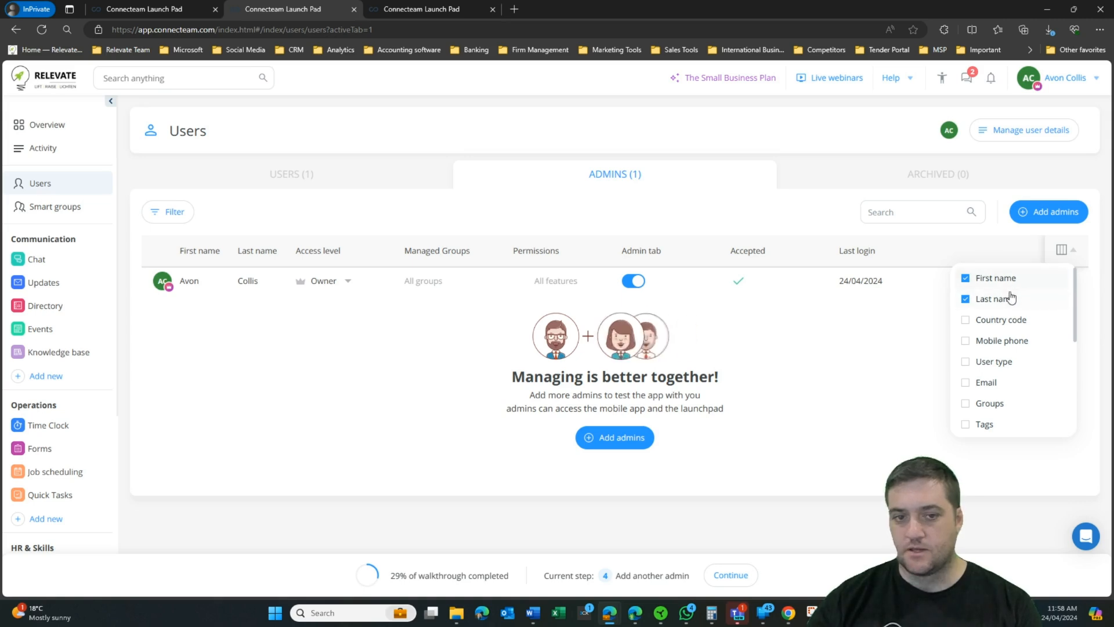
{"action": "scroll", "coordinate": [1035, 326], "scroll_direction": "down", "scroll_amount": 1}
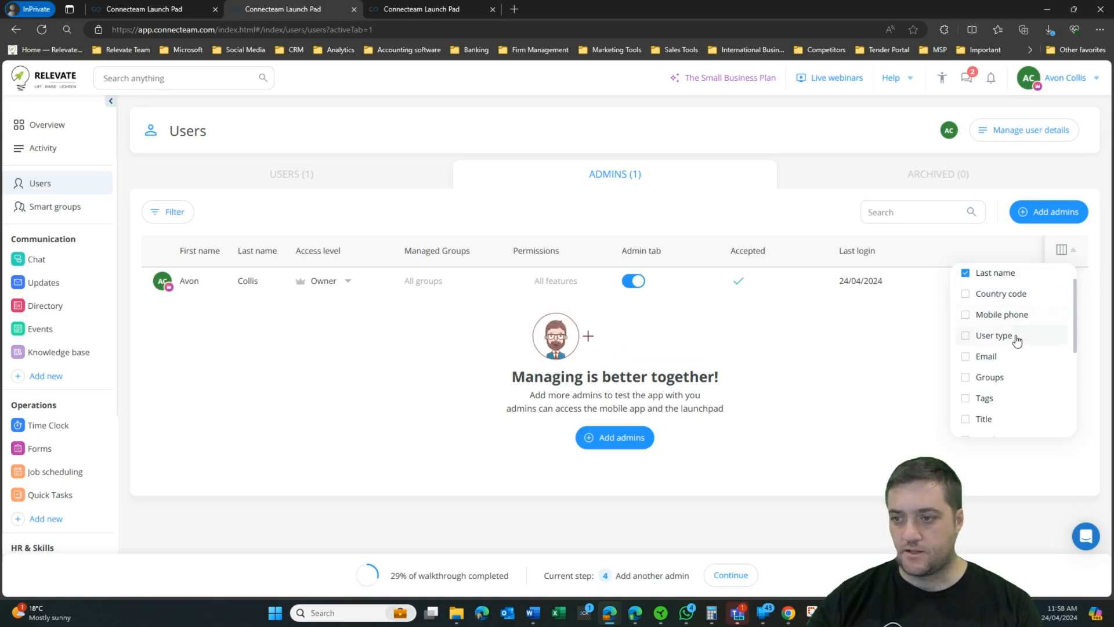
{"action": "scroll", "coordinate": [1007, 351], "scroll_direction": "down", "scroll_amount": 1}
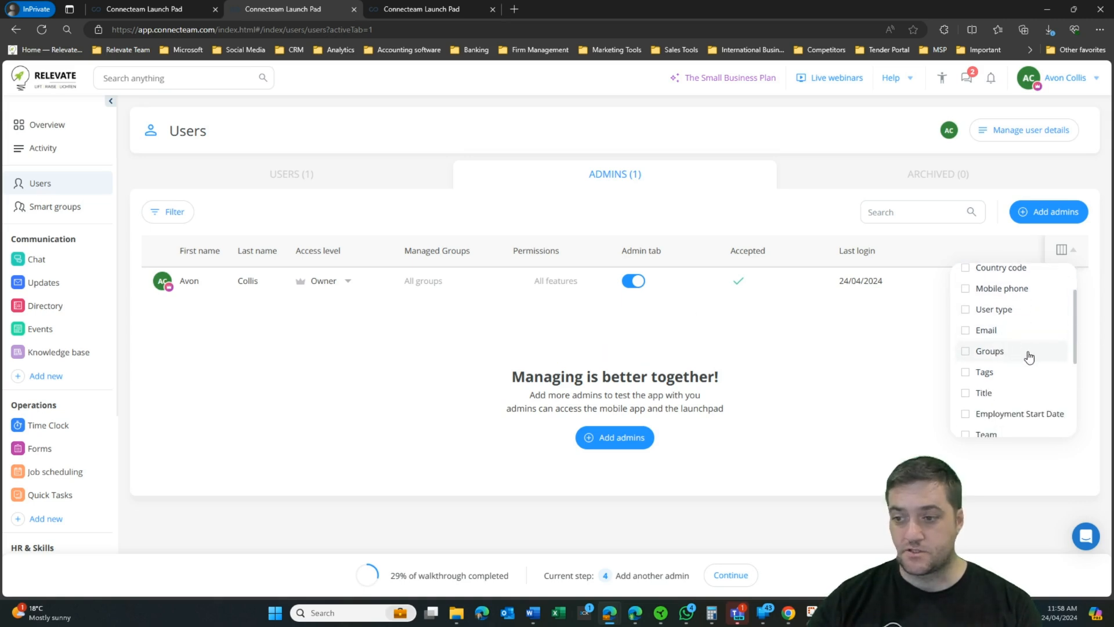
{"action": "scroll", "coordinate": [1024, 351], "scroll_direction": "down", "scroll_amount": 1}
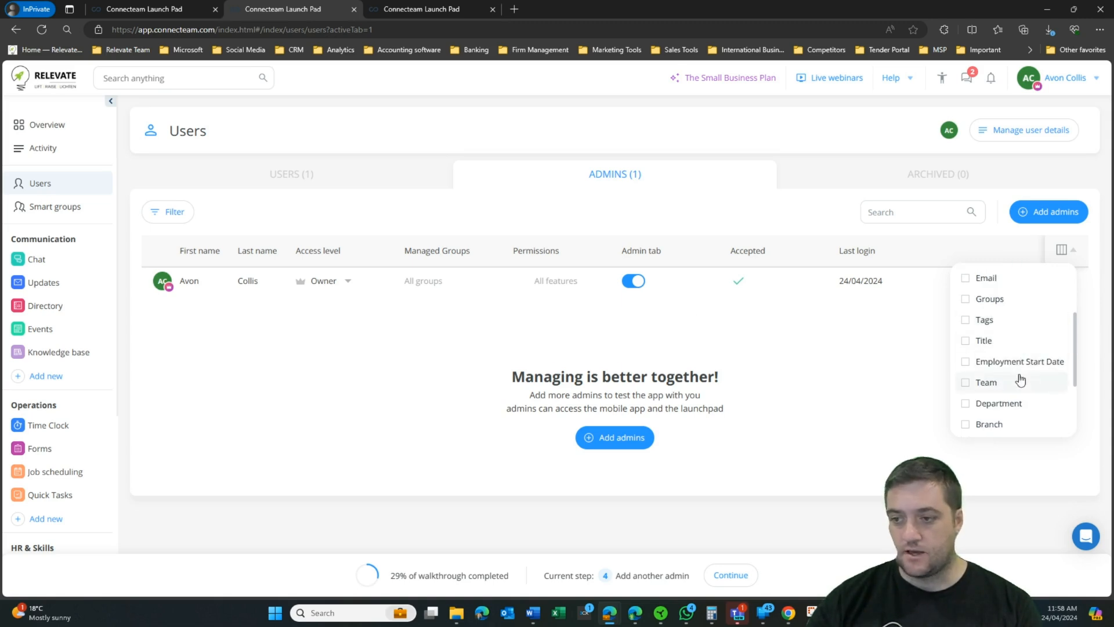
{"action": "scroll", "coordinate": [1024, 372], "scroll_direction": "down", "scroll_amount": 1}
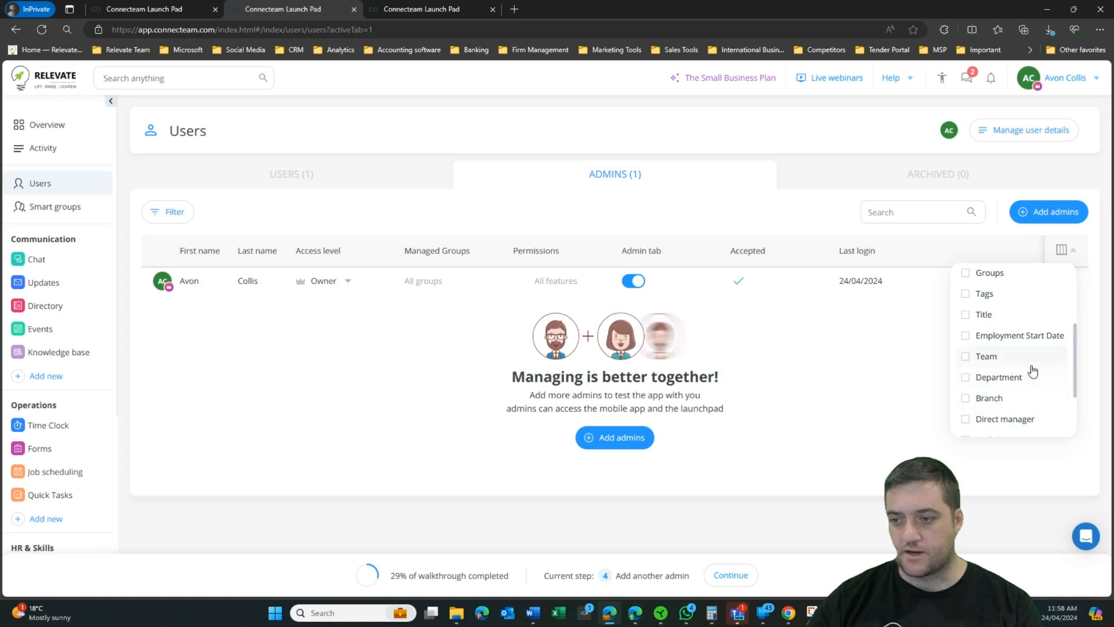
{"action": "scroll", "coordinate": [1024, 395], "scroll_direction": "down", "scroll_amount": 2}
{"action": "scroll", "coordinate": [1012, 342], "scroll_direction": "down", "scroll_amount": 1}
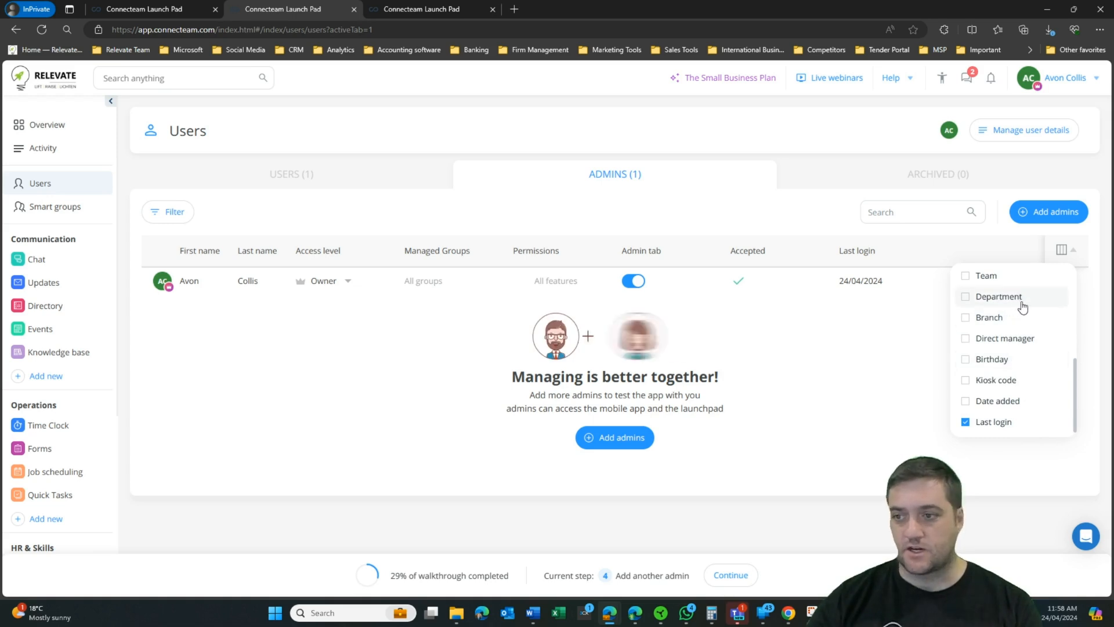
{"action": "scroll", "coordinate": [1014, 336], "scroll_direction": "up", "scroll_amount": 1}
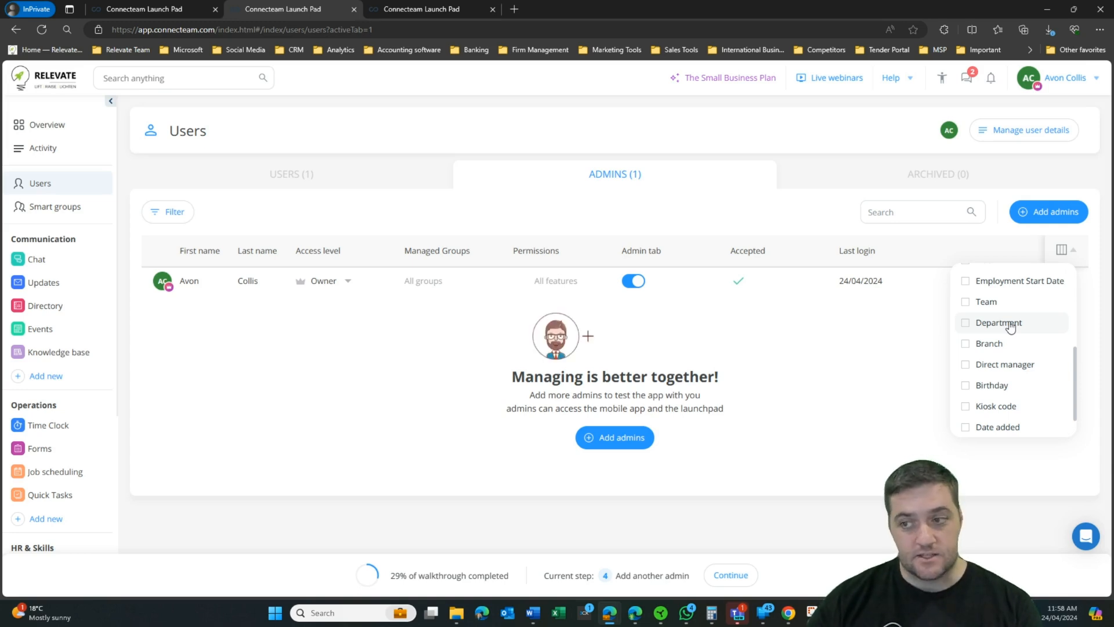
{"action": "scroll", "coordinate": [1010, 337], "scroll_direction": "up", "scroll_amount": 1}
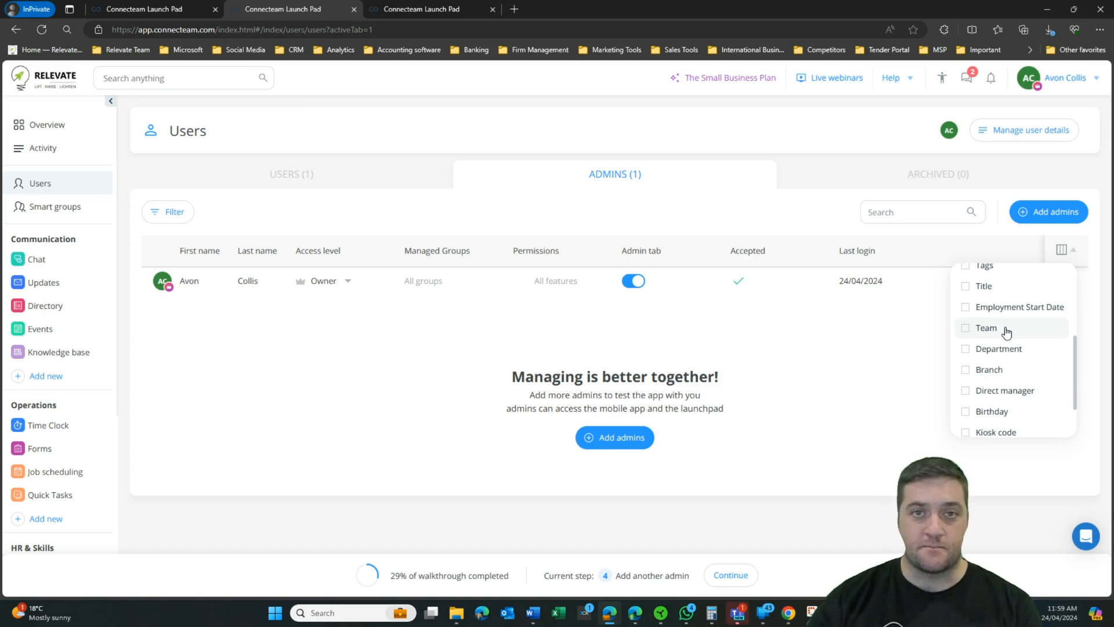
{"action": "scroll", "coordinate": [1005, 328], "scroll_direction": "up", "scroll_amount": 1}
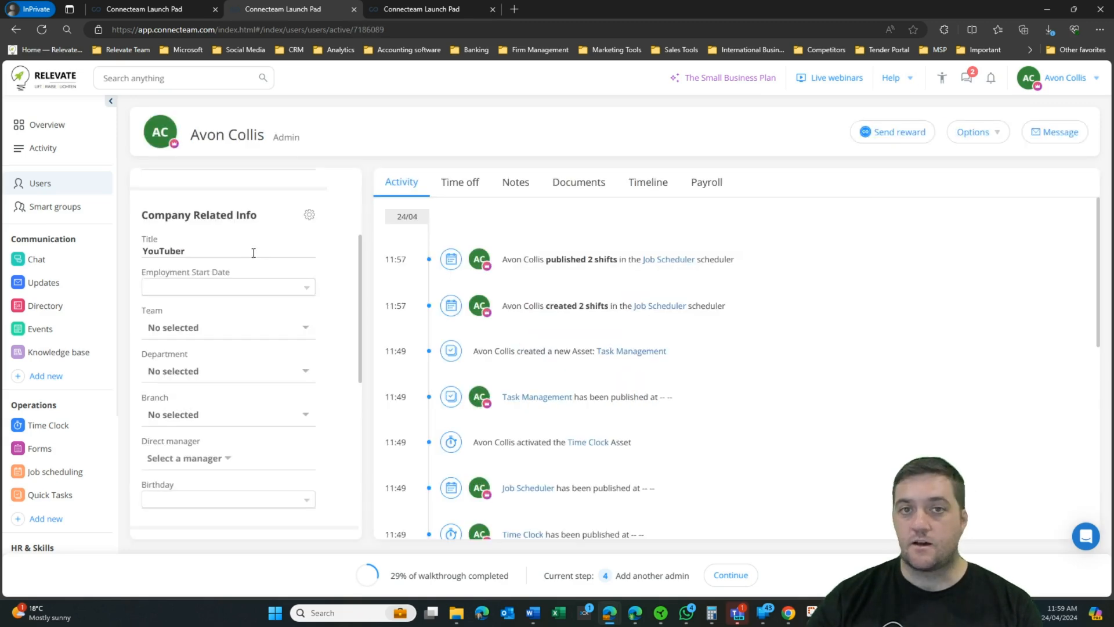
Step: Review the owner's Time off, Notes and Timeline sections, then start adding a timeline event manually
{"action": "scroll", "coordinate": [780, 308], "scroll_direction": "down", "scroll_amount": 6}
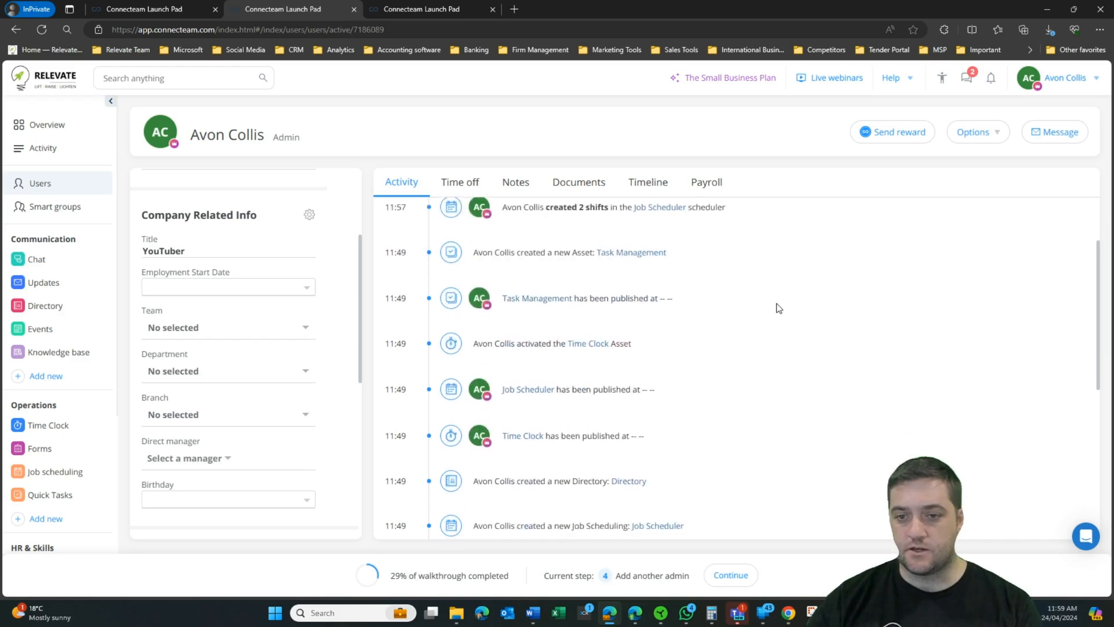
{"action": "scroll", "coordinate": [782, 325], "scroll_direction": "up", "scroll_amount": 4}
{"action": "scroll", "coordinate": [778, 319], "scroll_direction": "up", "scroll_amount": 3}
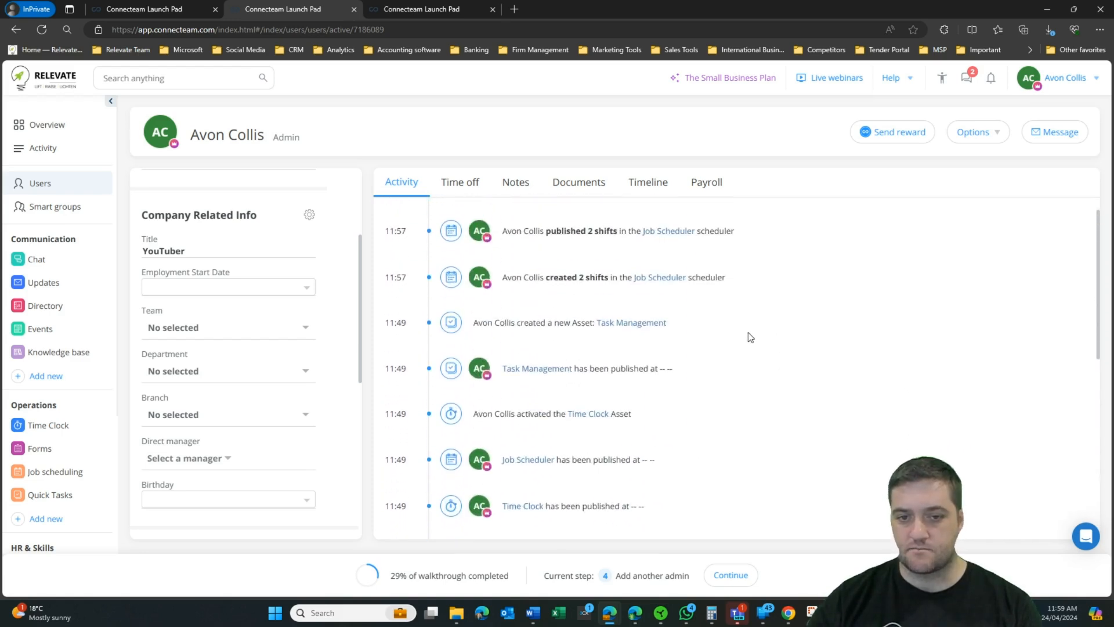
{"action": "left_click", "coordinate": [460, 184]}
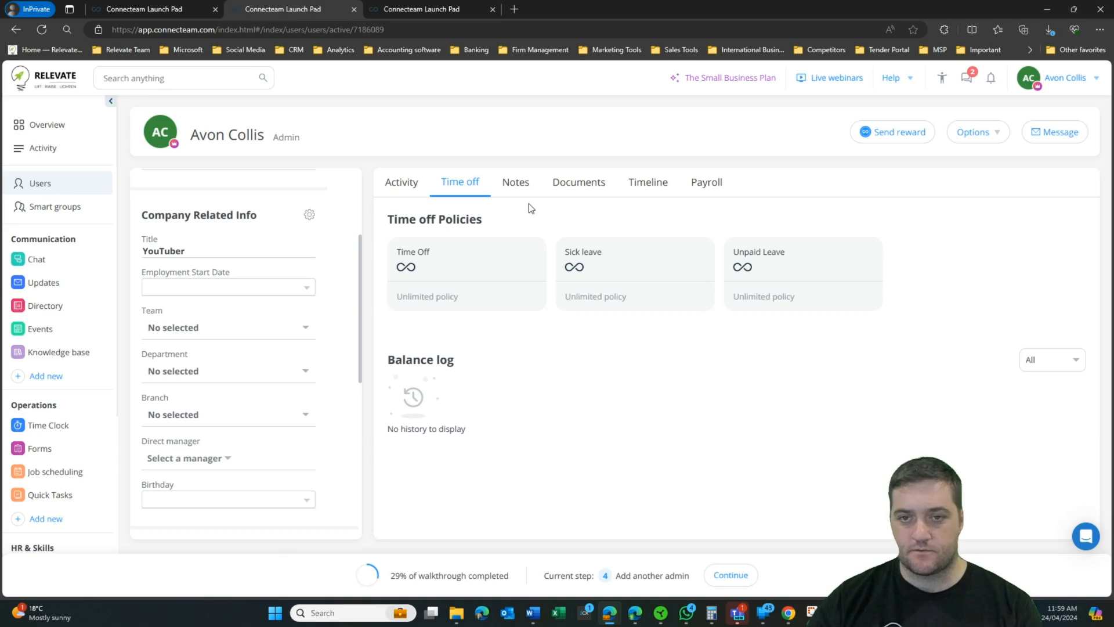
{"action": "left_click", "coordinate": [516, 185]}
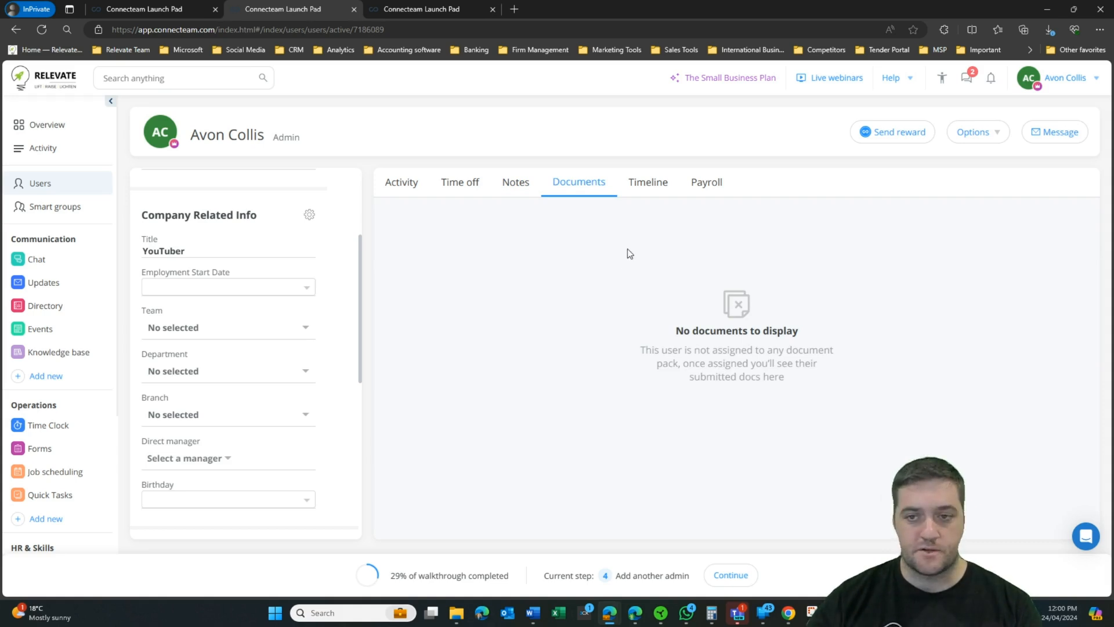
{"action": "left_click", "coordinate": [642, 189]}
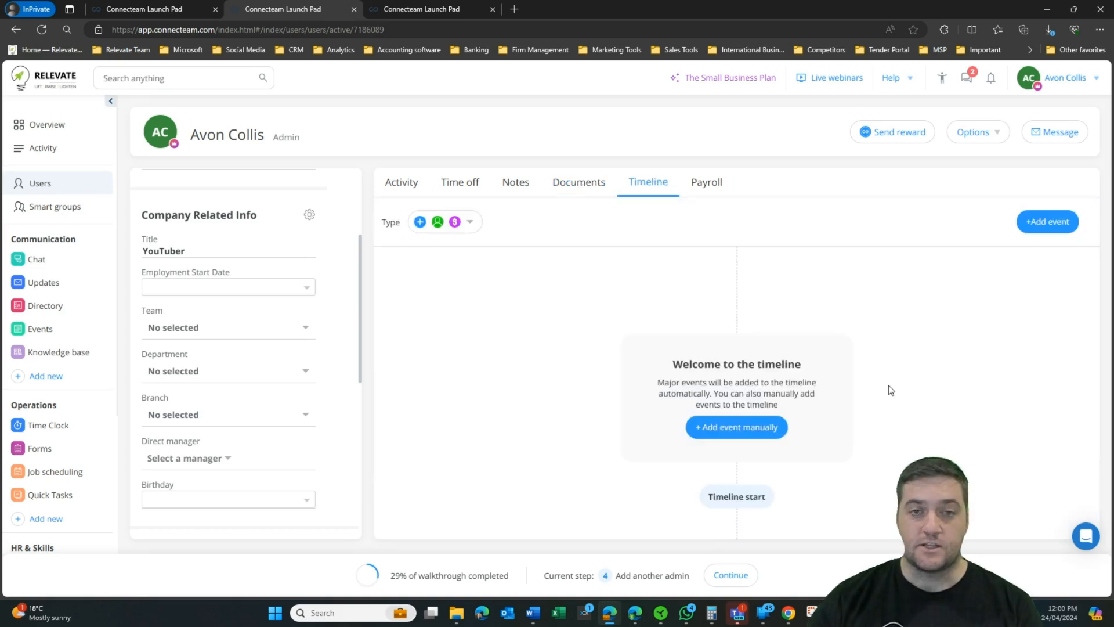
{"action": "left_click", "coordinate": [727, 430]}
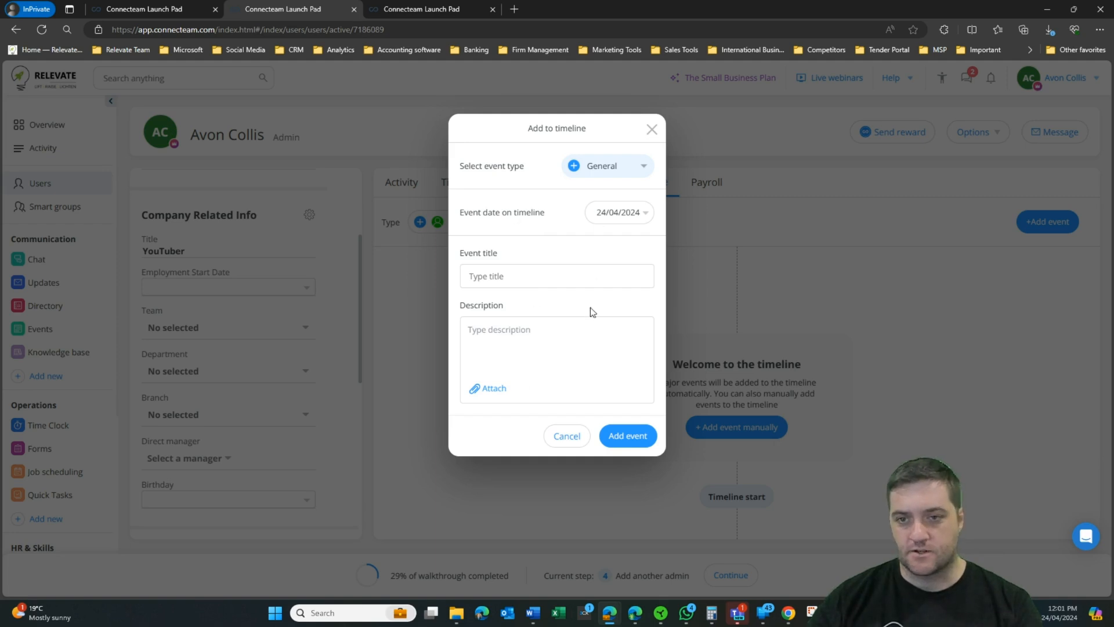
Step: Cancel the Add to timeline form without saving and view the user's Payroll section
{"action": "left_click", "coordinate": [652, 130]}
{"action": "left_click", "coordinate": [703, 183]}
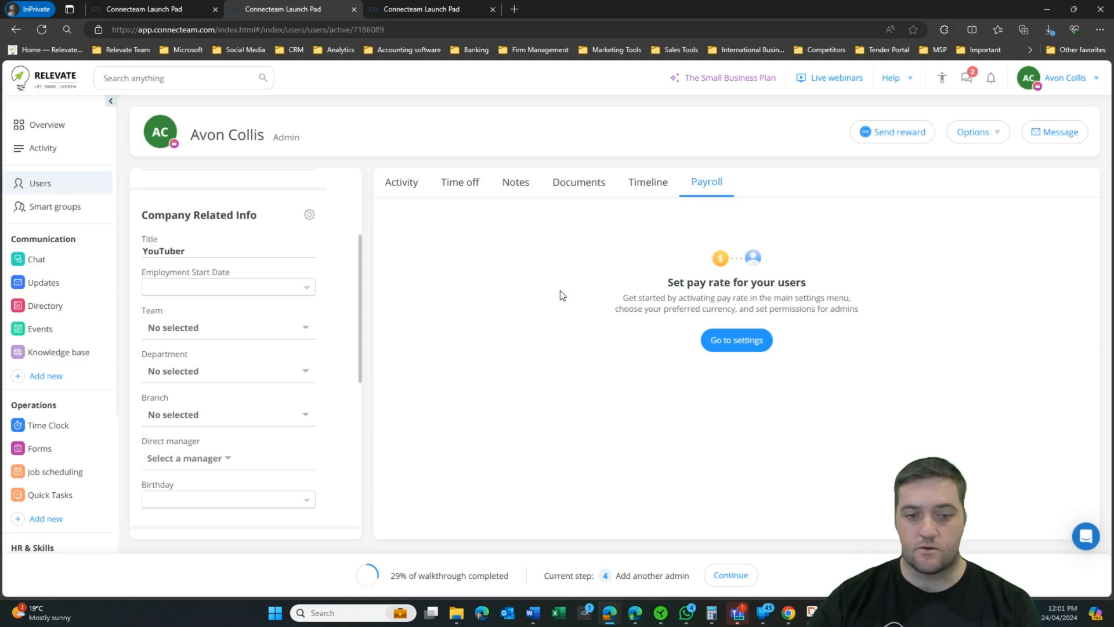
Step: Open the workspace settings and browse the payroll and invoice software option lists
{"action": "left_click", "coordinate": [732, 343]}
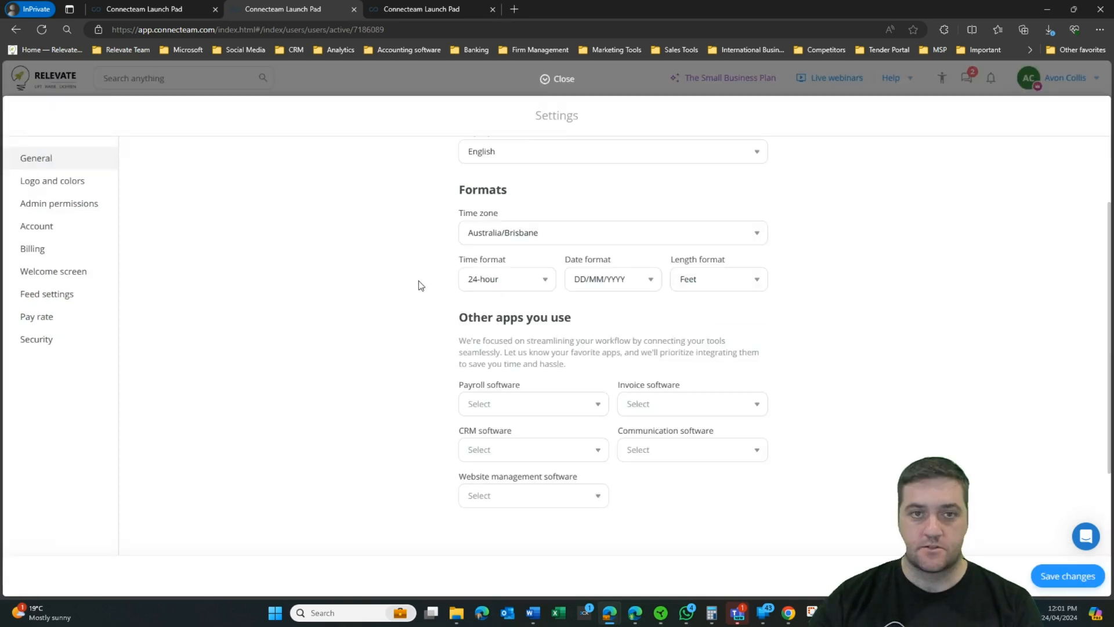
{"action": "left_click", "coordinate": [501, 409]}
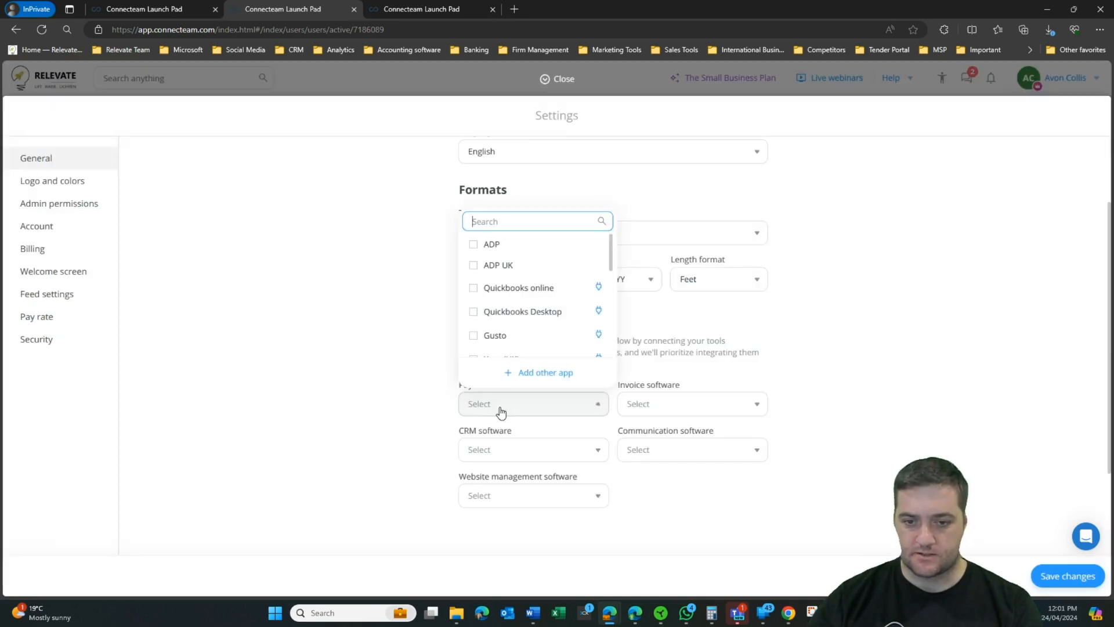
{"action": "scroll", "coordinate": [511, 273], "scroll_direction": "down", "scroll_amount": 5}
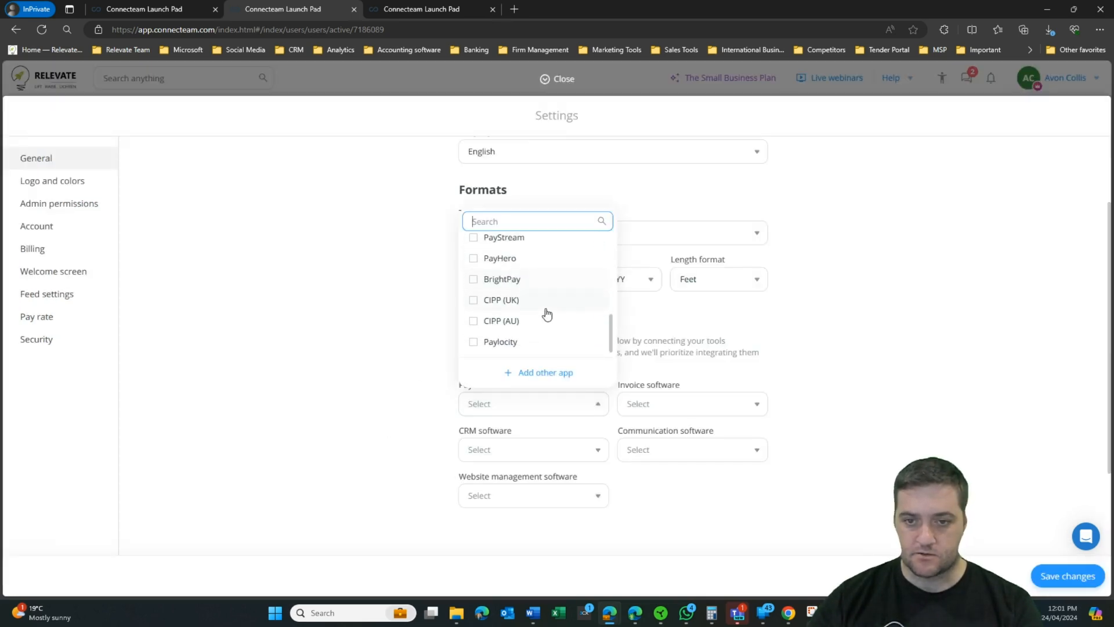
{"action": "scroll", "coordinate": [546, 343], "scroll_direction": "up", "scroll_amount": 5}
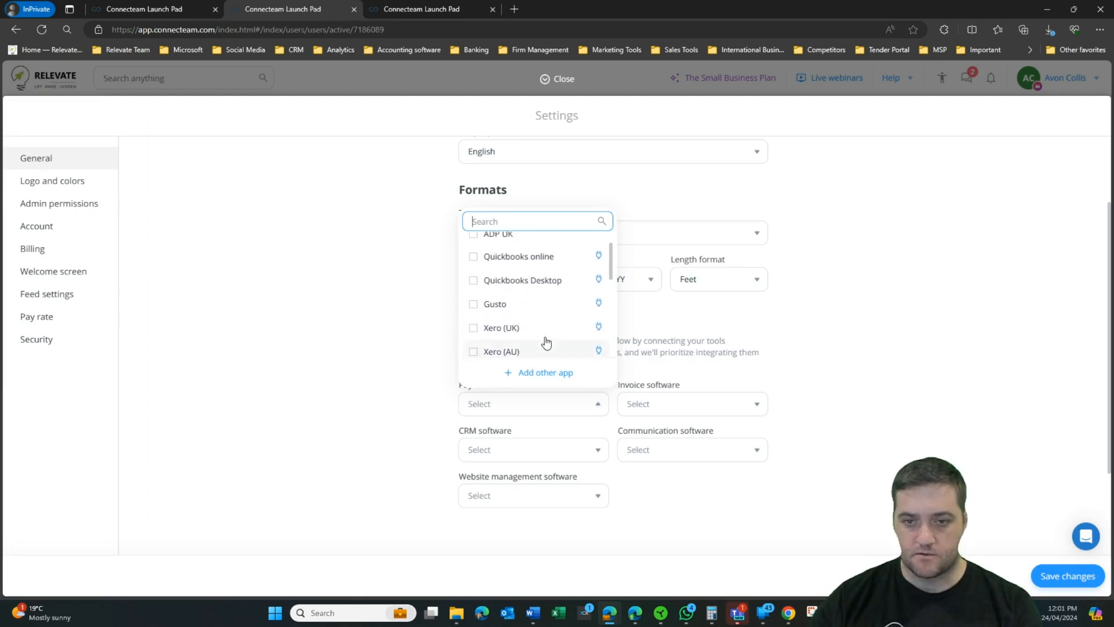
{"action": "scroll", "coordinate": [545, 342], "scroll_direction": "up", "scroll_amount": 1}
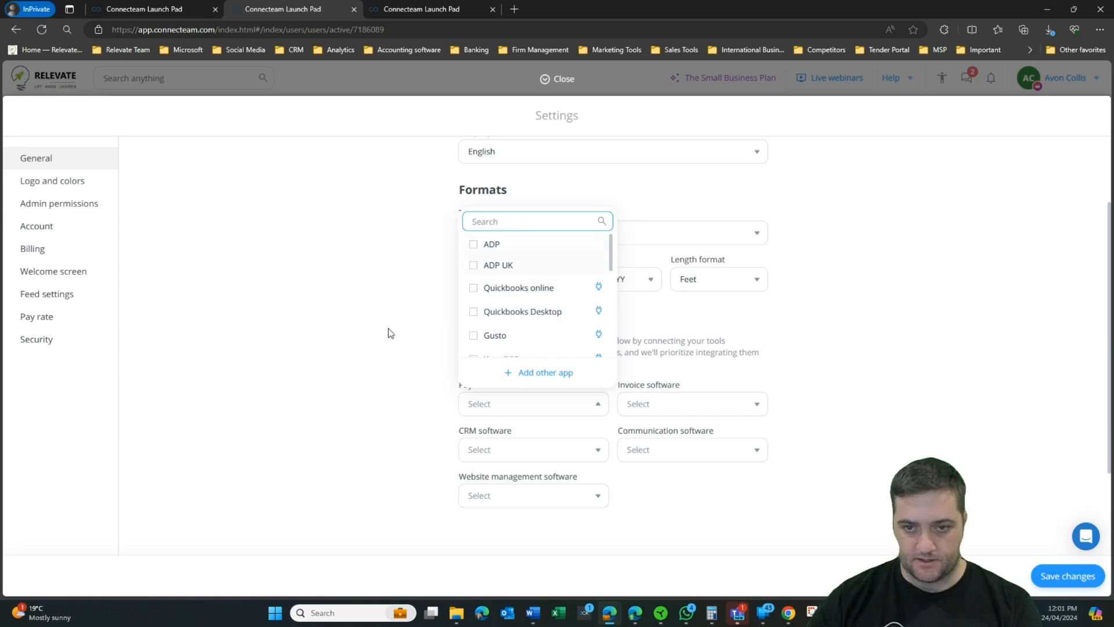
{"action": "left_click", "coordinate": [725, 405]}
{"action": "left_click", "coordinate": [722, 405]}
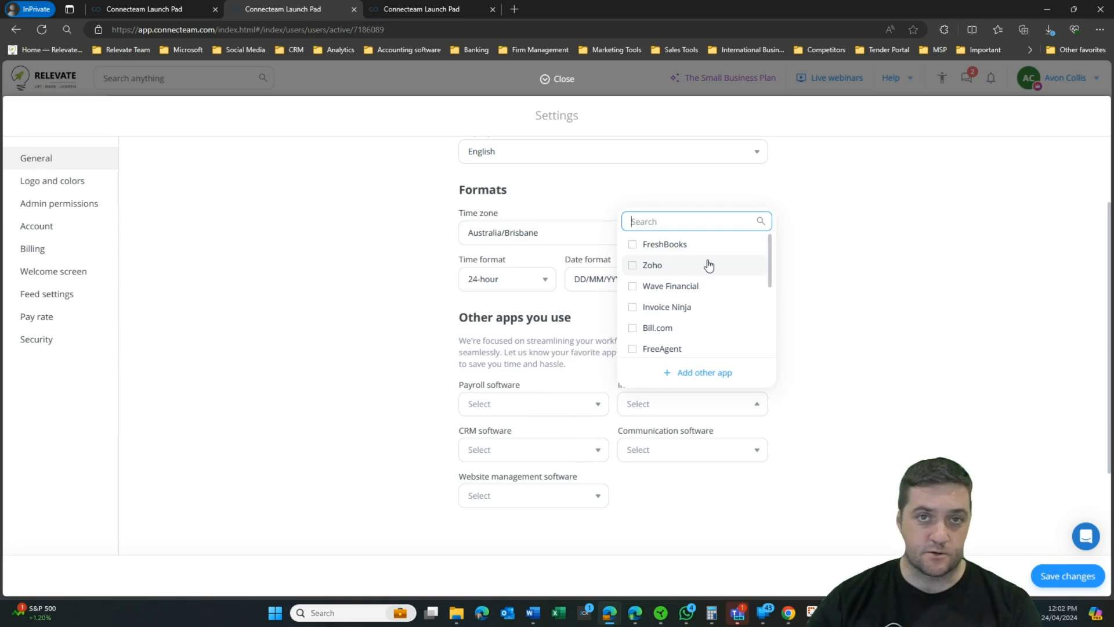
{"action": "scroll", "coordinate": [709, 268], "scroll_direction": "down", "scroll_amount": 3}
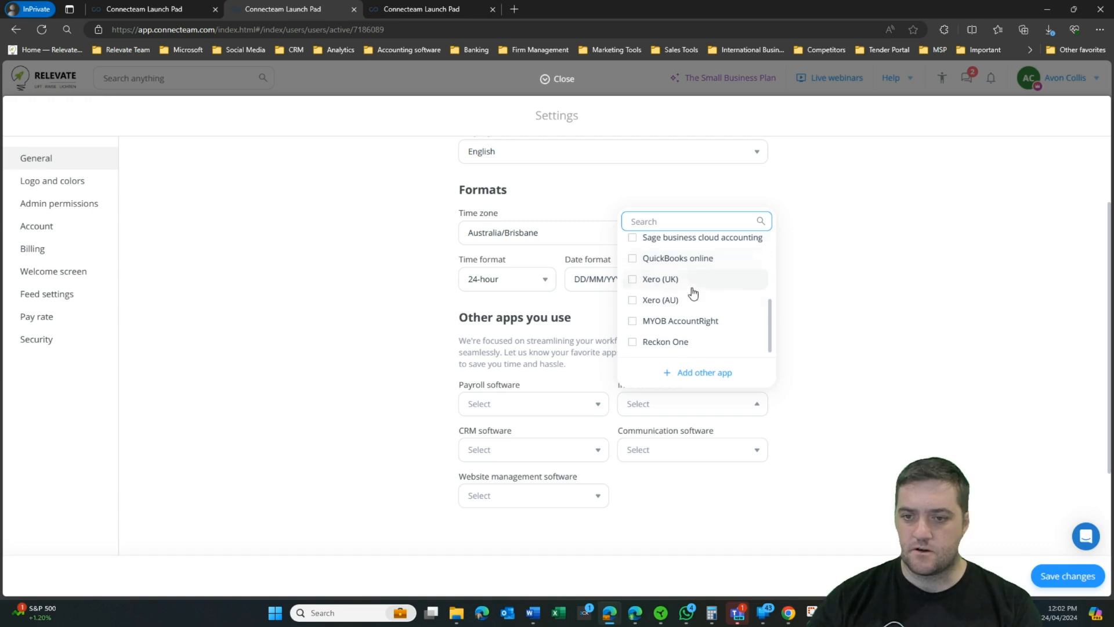
{"action": "left_click", "coordinate": [924, 425]}
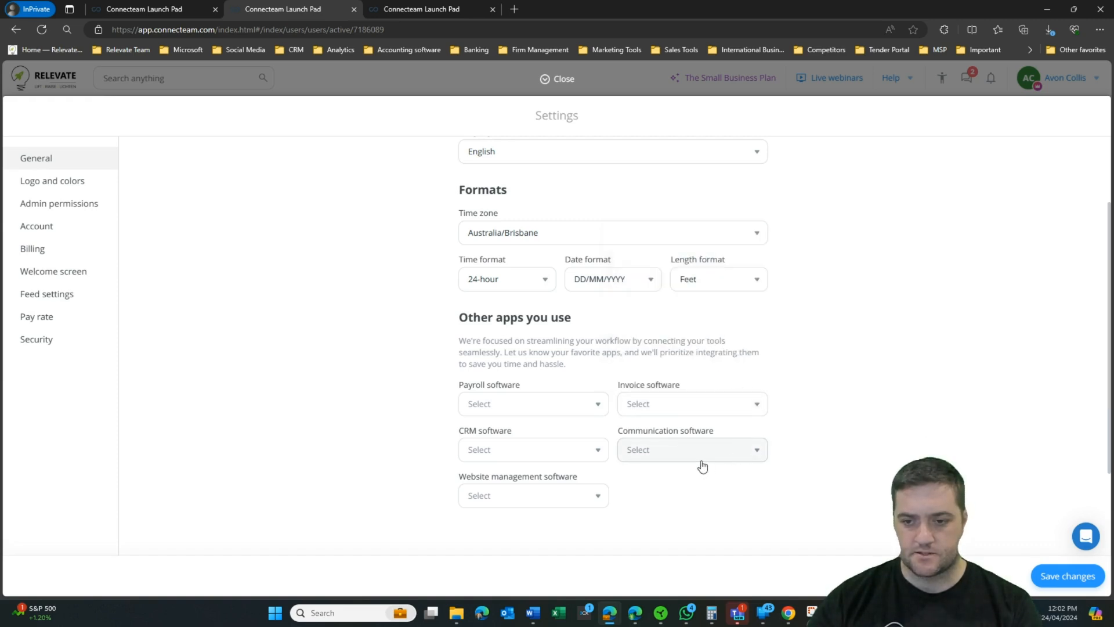
Step: Browse the communication, CRM and website management software lists, then bring up Logo and colors settings
{"action": "left_click", "coordinate": [699, 457]}
{"action": "scroll", "coordinate": [694, 366], "scroll_direction": "down", "scroll_amount": 1}
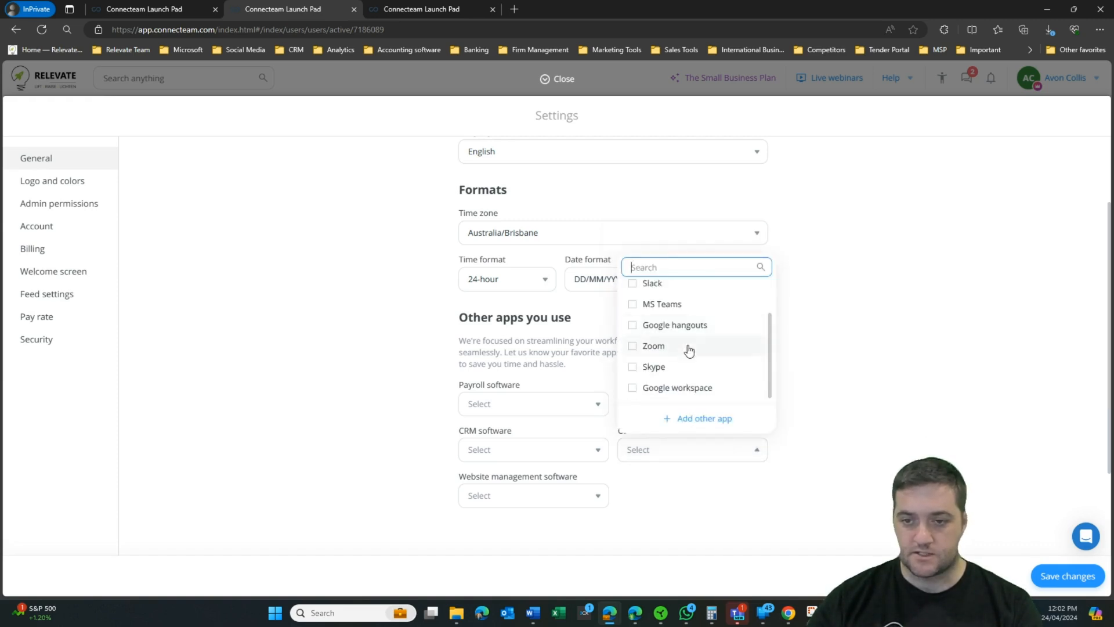
{"action": "scroll", "coordinate": [691, 350], "scroll_direction": "up", "scroll_amount": 1}
{"action": "left_click", "coordinate": [849, 441]}
{"action": "left_click", "coordinate": [534, 449]}
{"action": "scroll", "coordinate": [558, 331], "scroll_direction": "down", "scroll_amount": 1}
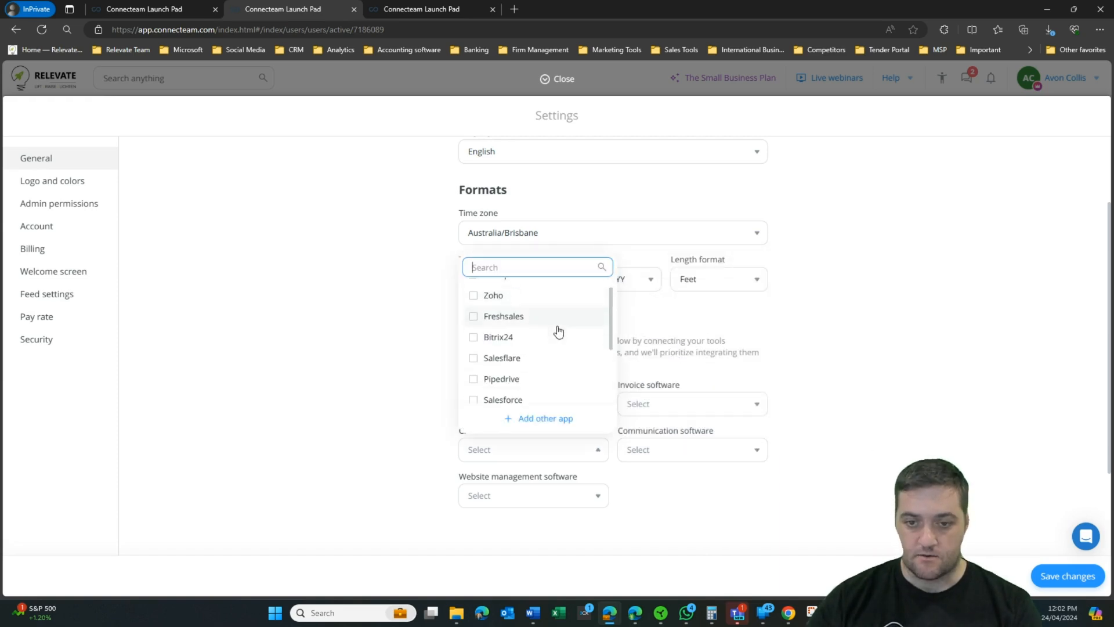
{"action": "scroll", "coordinate": [558, 332], "scroll_direction": "down", "scroll_amount": 2}
{"action": "left_click", "coordinate": [340, 388]}
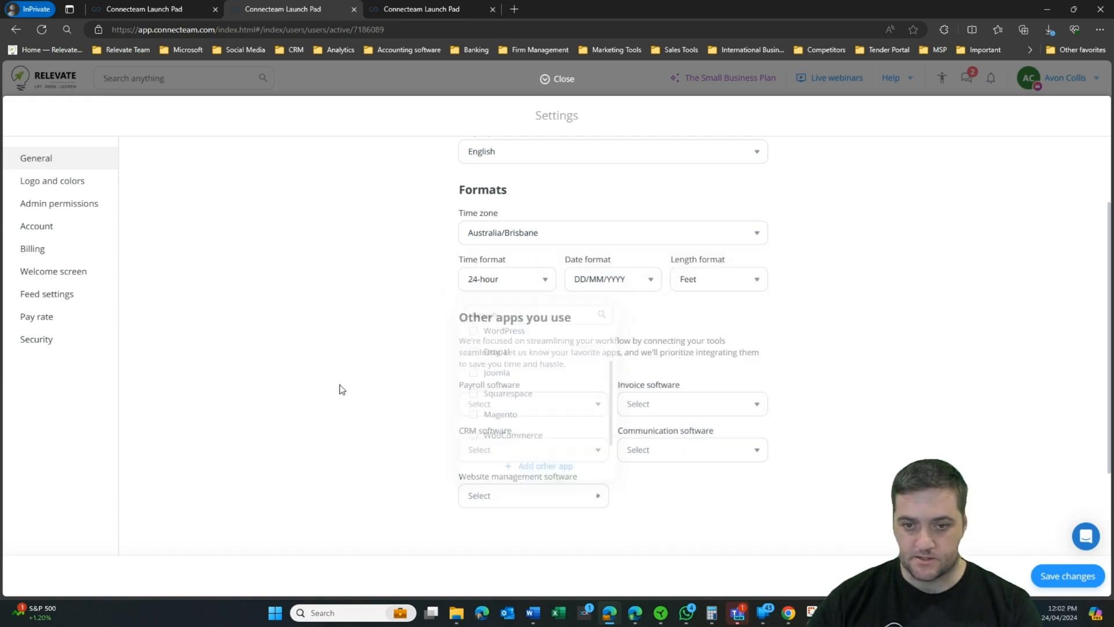
{"action": "left_click", "coordinate": [52, 181]}
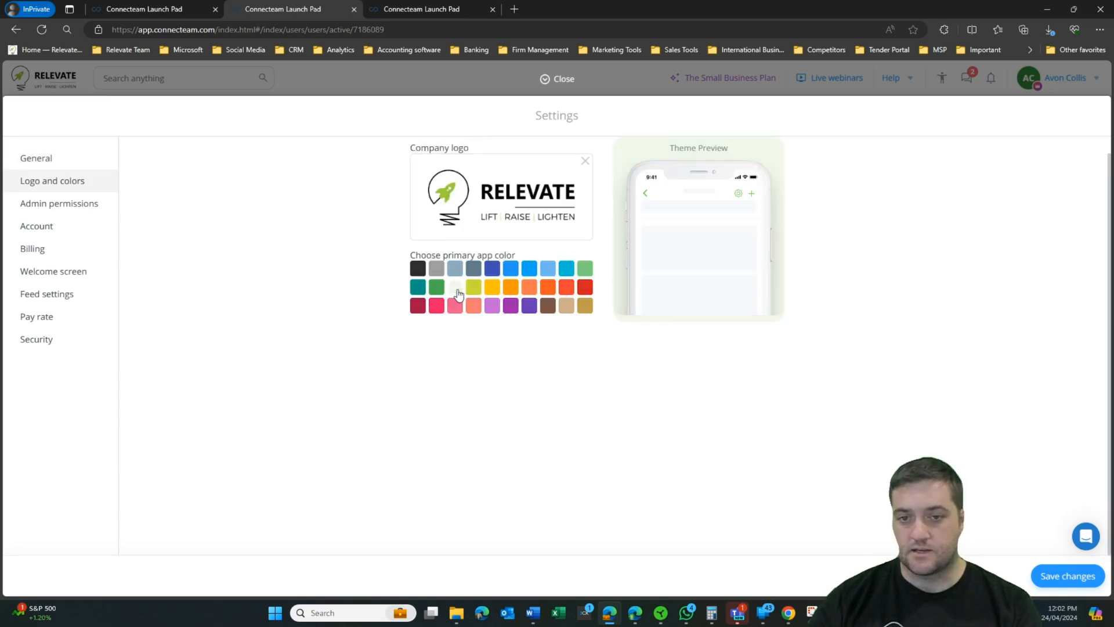
{"action": "left_click", "coordinate": [60, 204]}
Step: Look through the Billing and Feed settings sections, then go to the Pay rate settings
{"action": "left_click", "coordinate": [58, 248]}
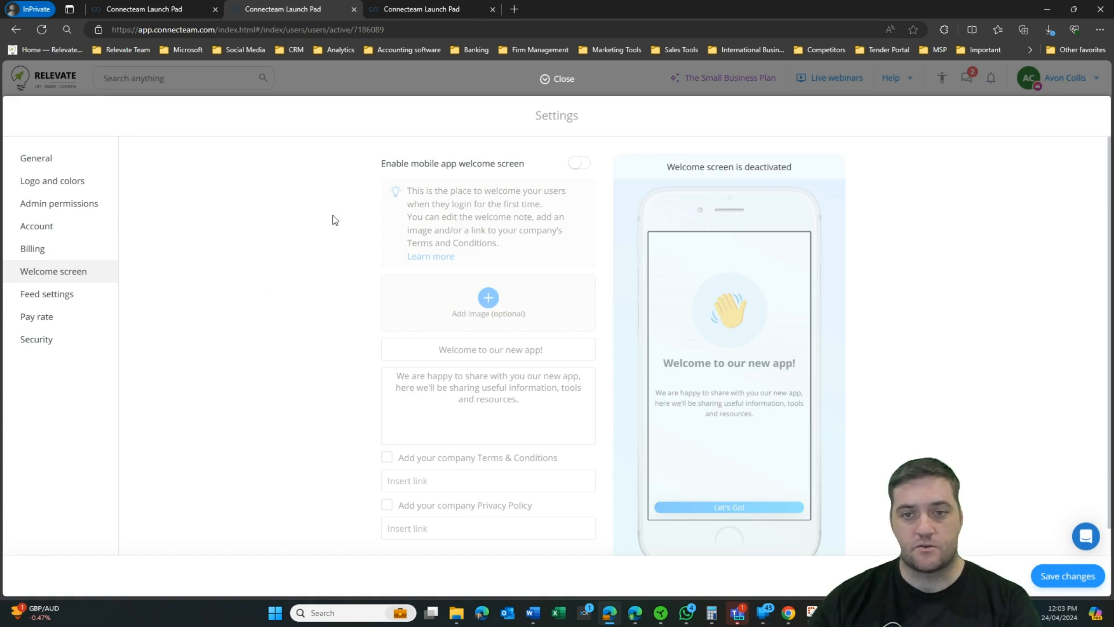
{"action": "scroll", "coordinate": [523, 225], "scroll_direction": "down", "scroll_amount": 1}
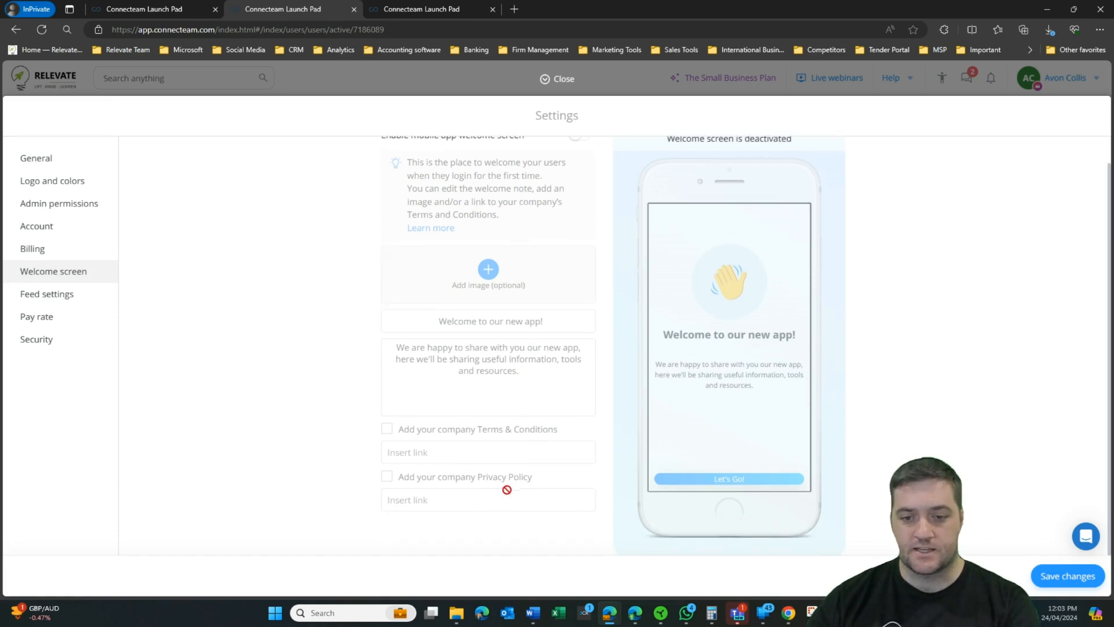
{"action": "scroll", "coordinate": [234, 302], "scroll_direction": "up", "scroll_amount": 1}
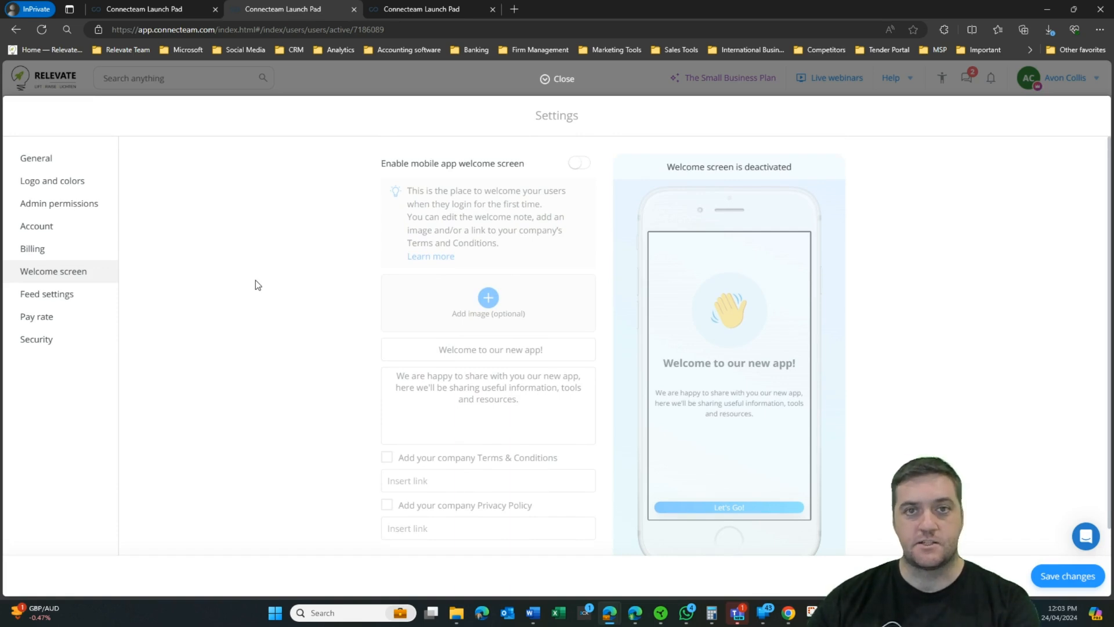
{"action": "left_click", "coordinate": [48, 300]}
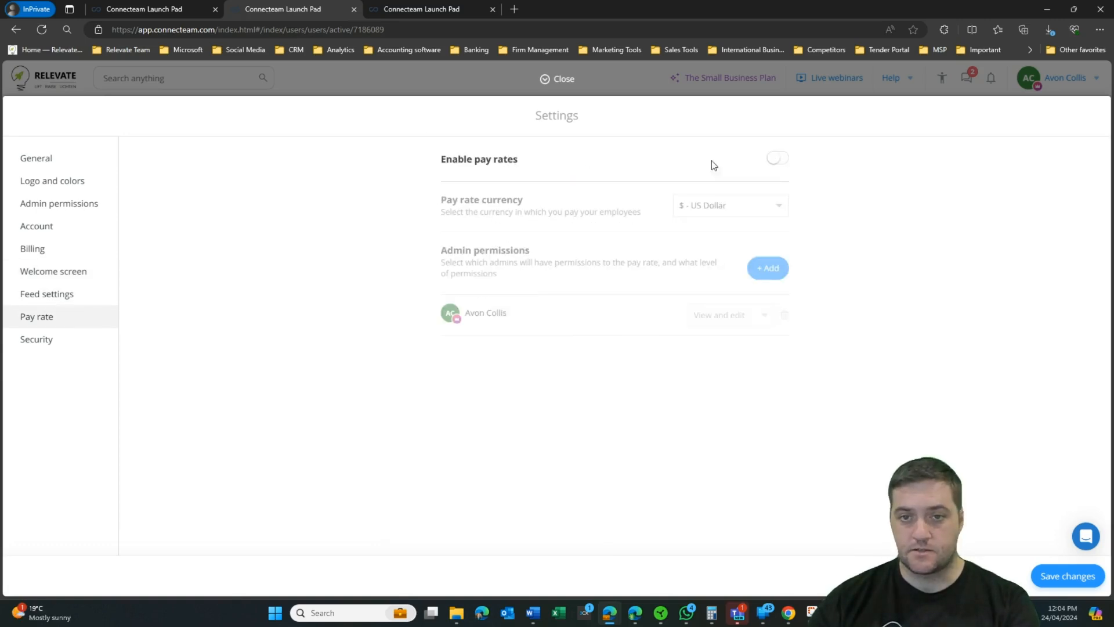
{"action": "left_click", "coordinate": [777, 158]}
Step: Enable pay rates keeping US Dollar as currency, then return to the Chat setup step
{"action": "left_click", "coordinate": [764, 207]}
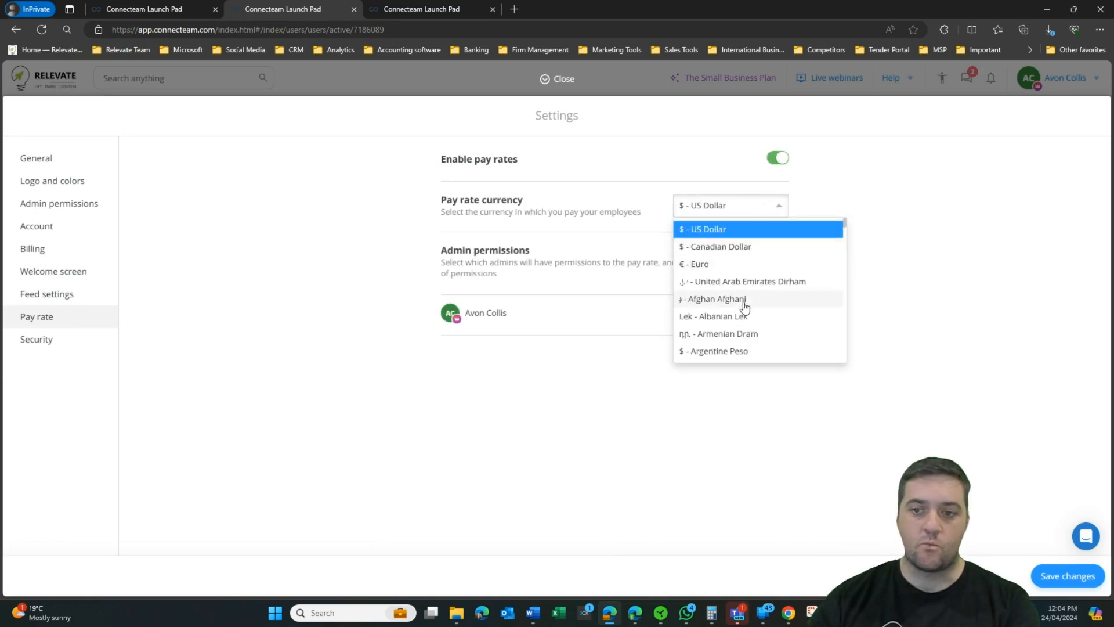
{"action": "scroll", "coordinate": [745, 307], "scroll_direction": "down", "scroll_amount": 3}
{"action": "scroll", "coordinate": [749, 306], "scroll_direction": "up", "scroll_amount": 3}
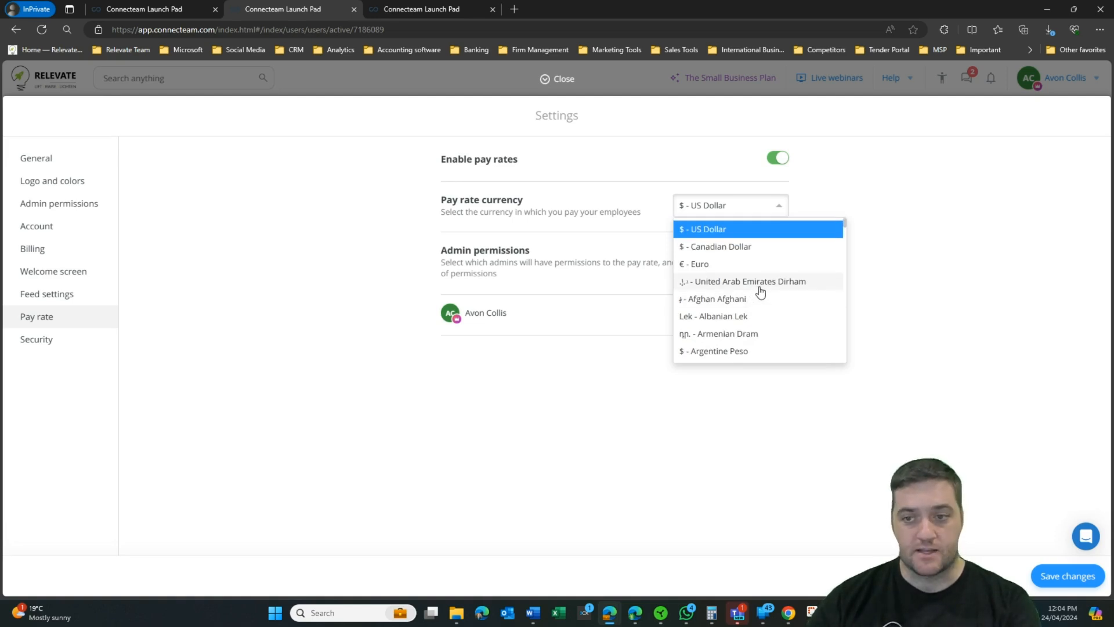
{"action": "scroll", "coordinate": [749, 290], "scroll_direction": "down", "scroll_amount": 2}
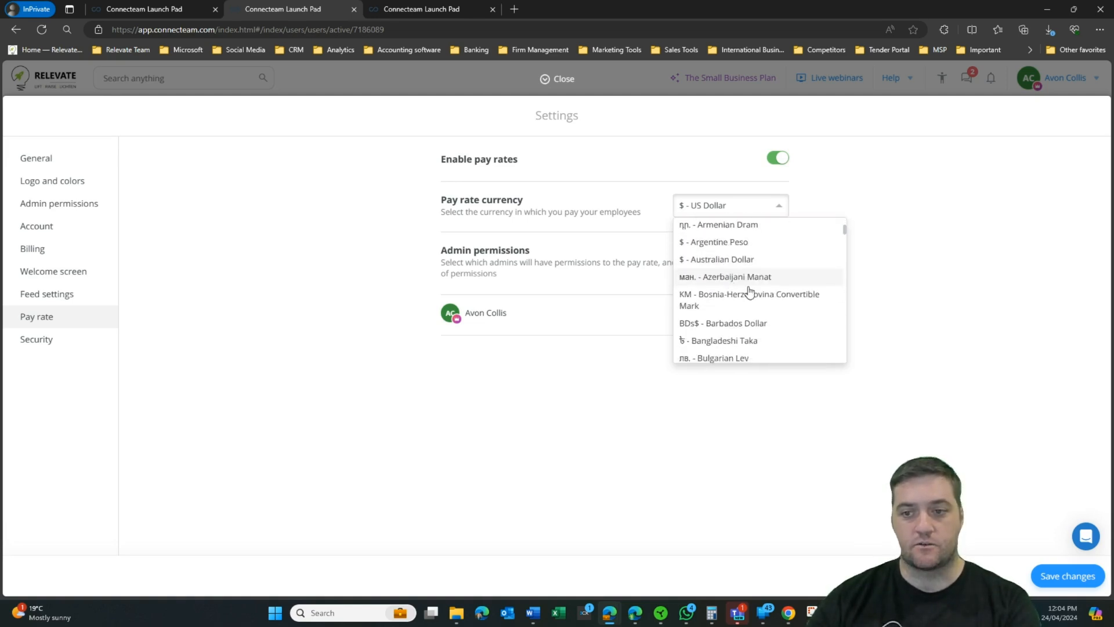
{"action": "left_click", "coordinate": [346, 241]}
{"action": "left_click", "coordinate": [36, 338]}
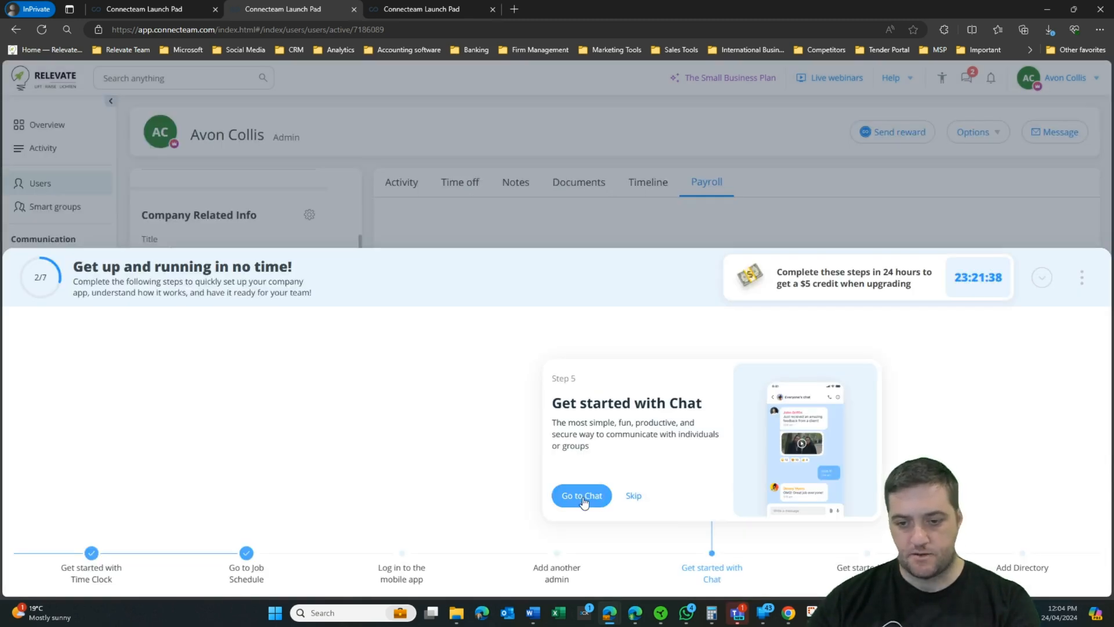
{"action": "left_click", "coordinate": [582, 497]}
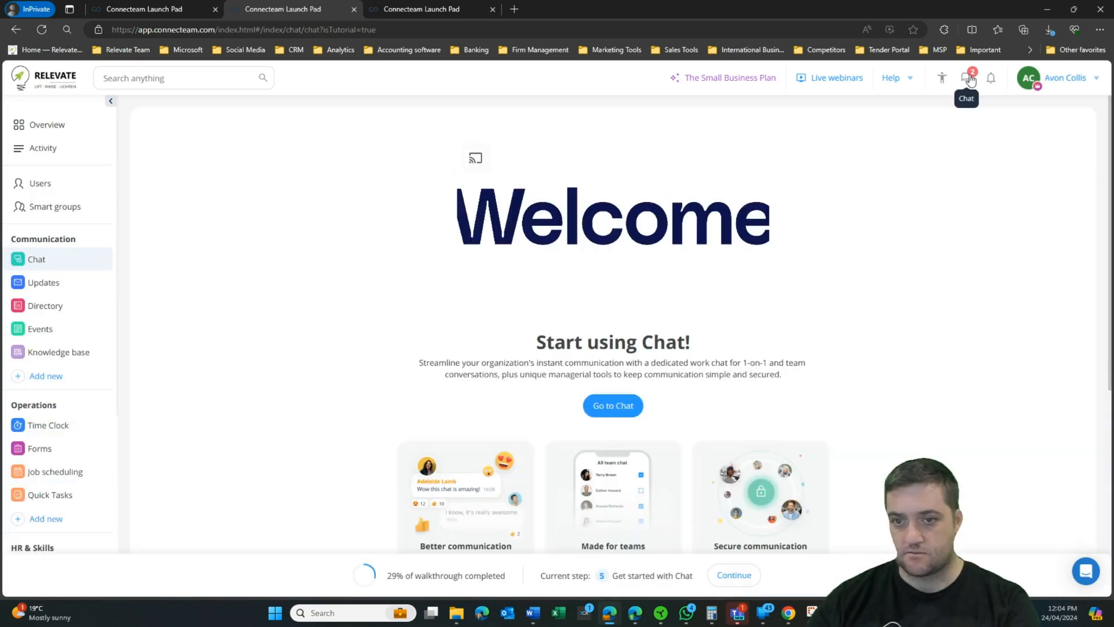
Step: Get past the chat welcome page and settings tip into the All users team chat
{"action": "left_click", "coordinate": [969, 78]}
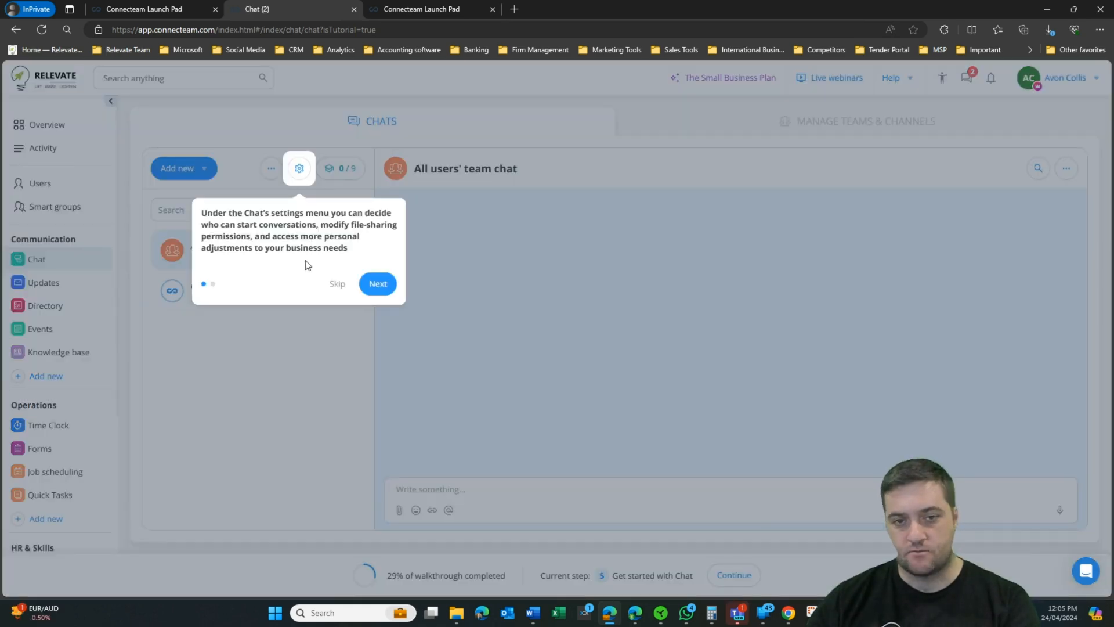
{"action": "left_click", "coordinate": [343, 288]}
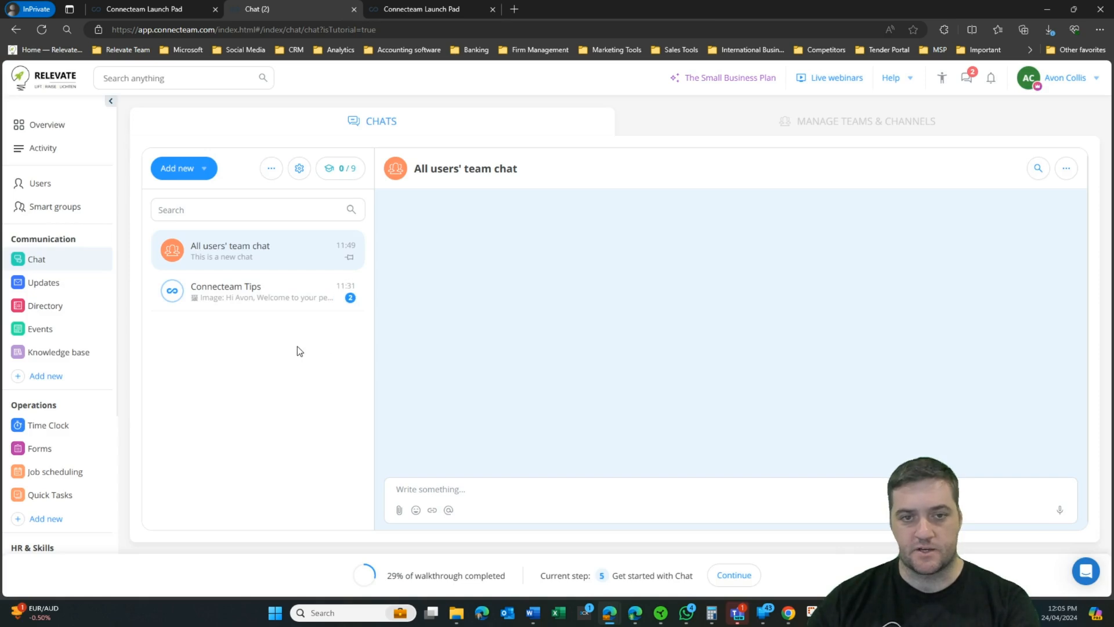
{"action": "left_click", "coordinate": [457, 489]}
Step: Send 'hello world' in the team chat, check teams and channels, then open Updates
{"action": "type", "text": "hello world"}
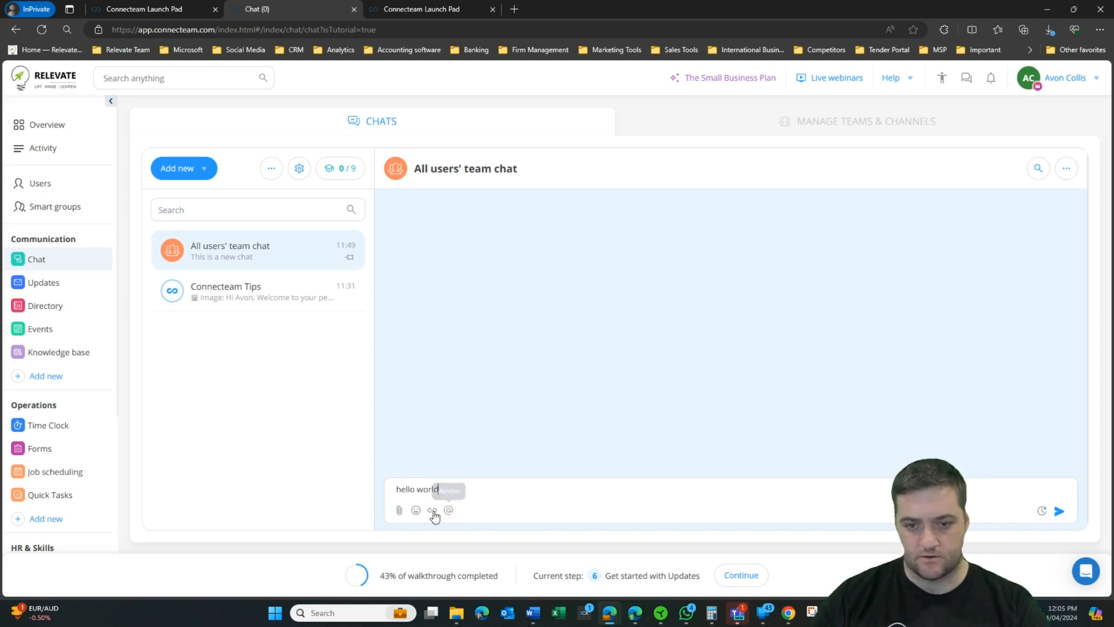
{"action": "left_click", "coordinate": [880, 127]}
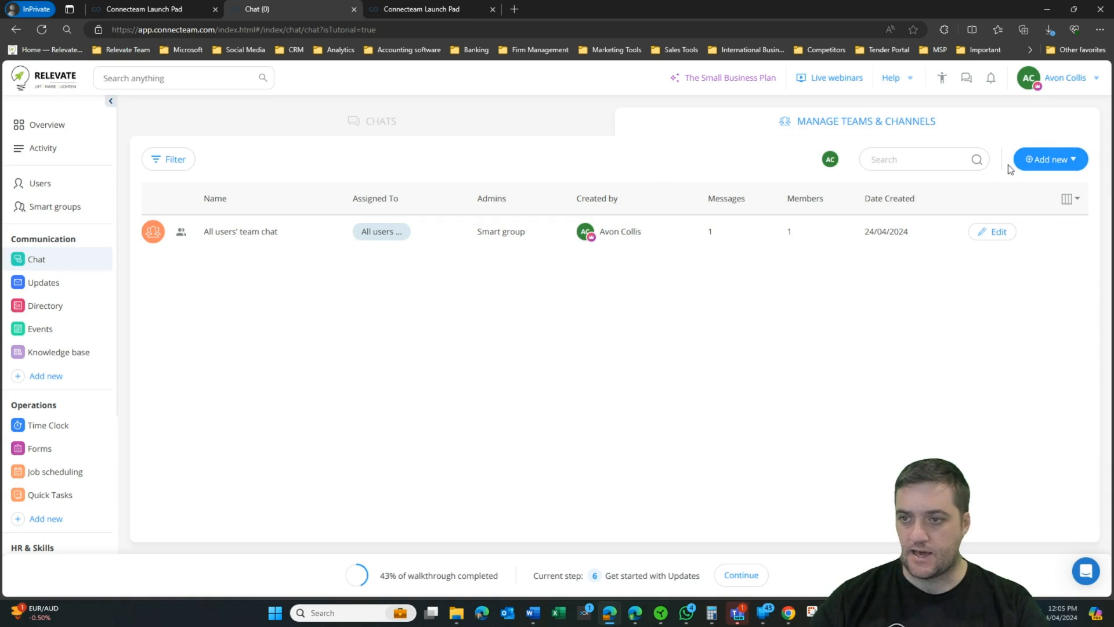
{"action": "left_click", "coordinate": [424, 134]}
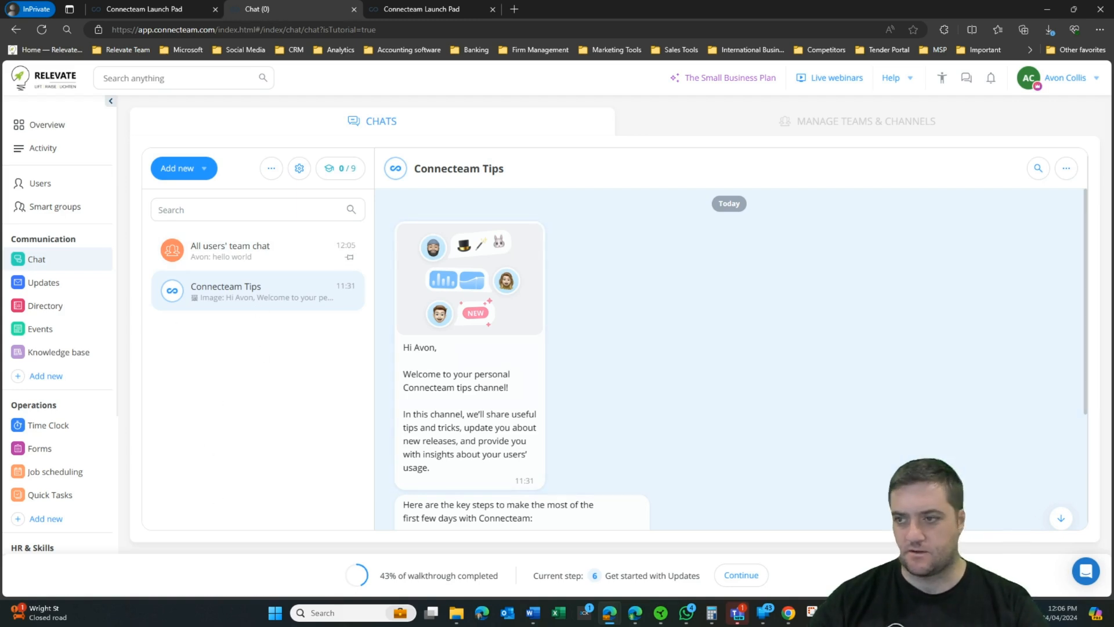
{"action": "left_click", "coordinate": [1067, 169]}
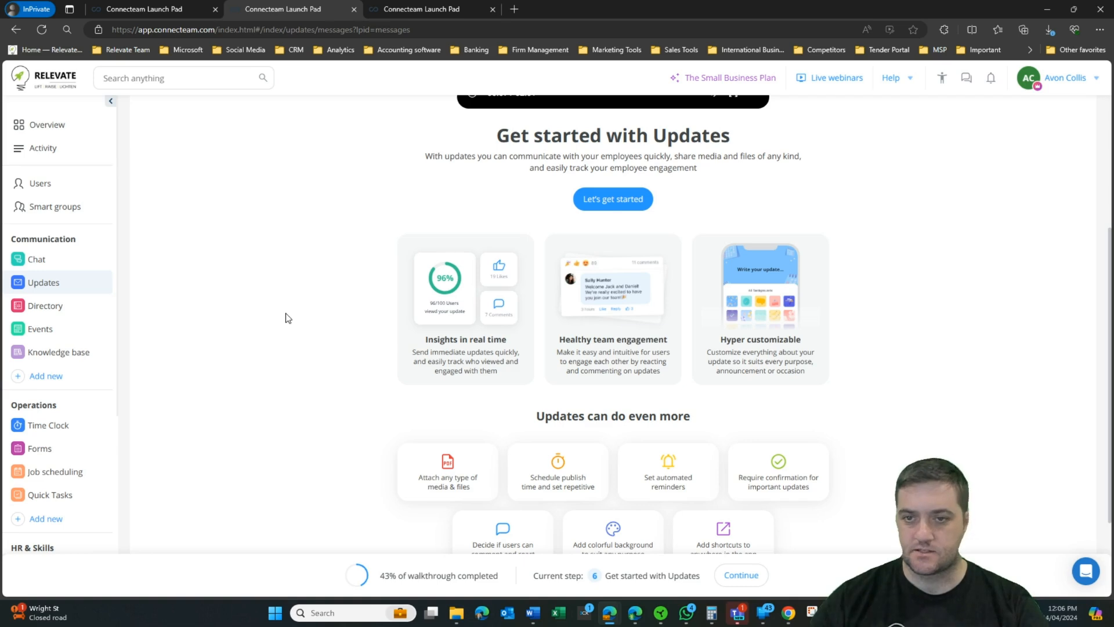
{"action": "scroll", "coordinate": [286, 313], "scroll_direction": "down", "scroll_amount": 1}
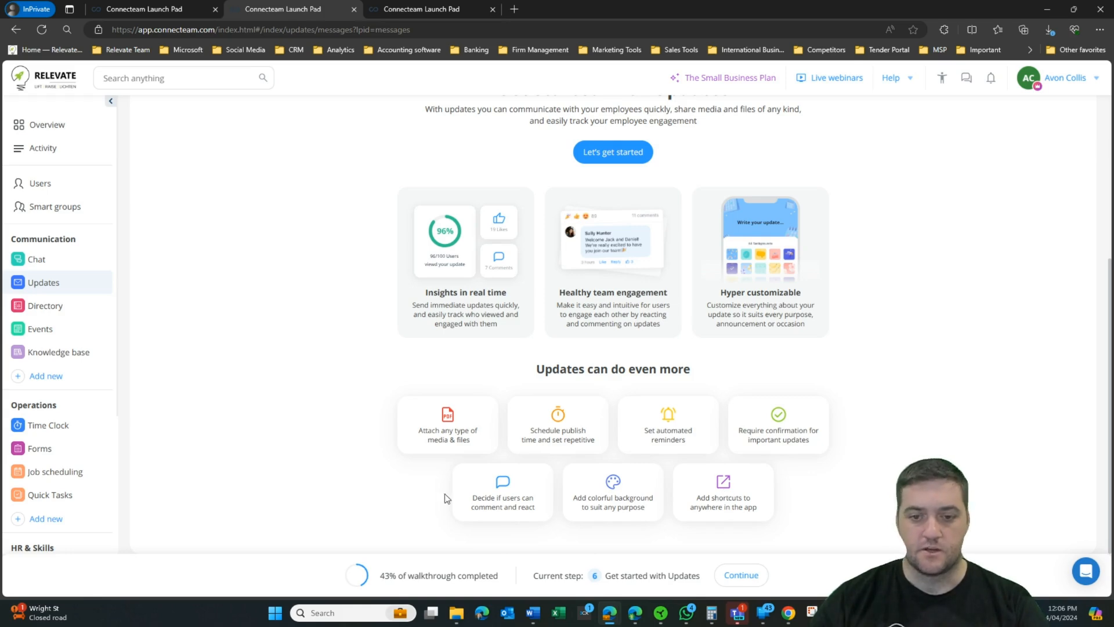
{"action": "scroll", "coordinate": [445, 493], "scroll_direction": "up", "scroll_amount": 4}
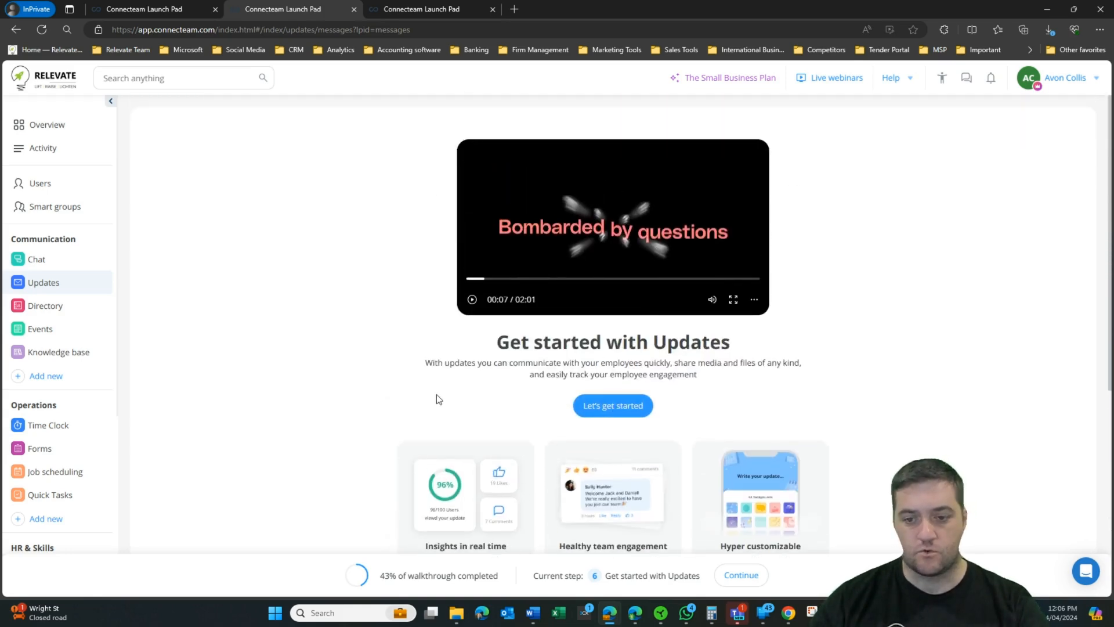
{"action": "scroll", "coordinate": [438, 400], "scroll_direction": "down", "scroll_amount": 4}
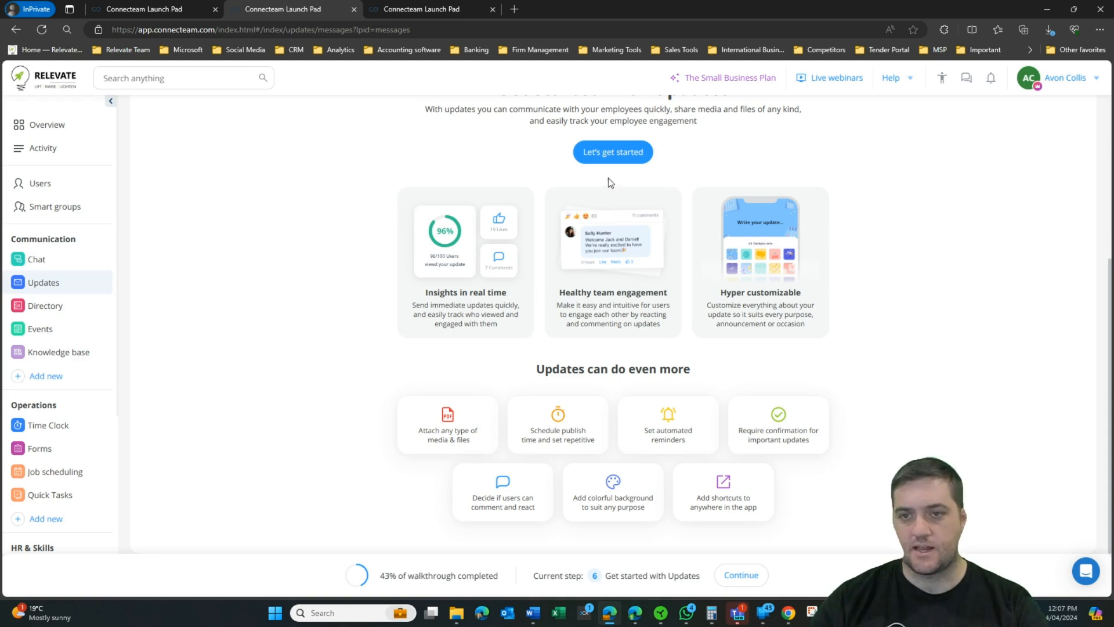
{"action": "left_click", "coordinate": [612, 160]}
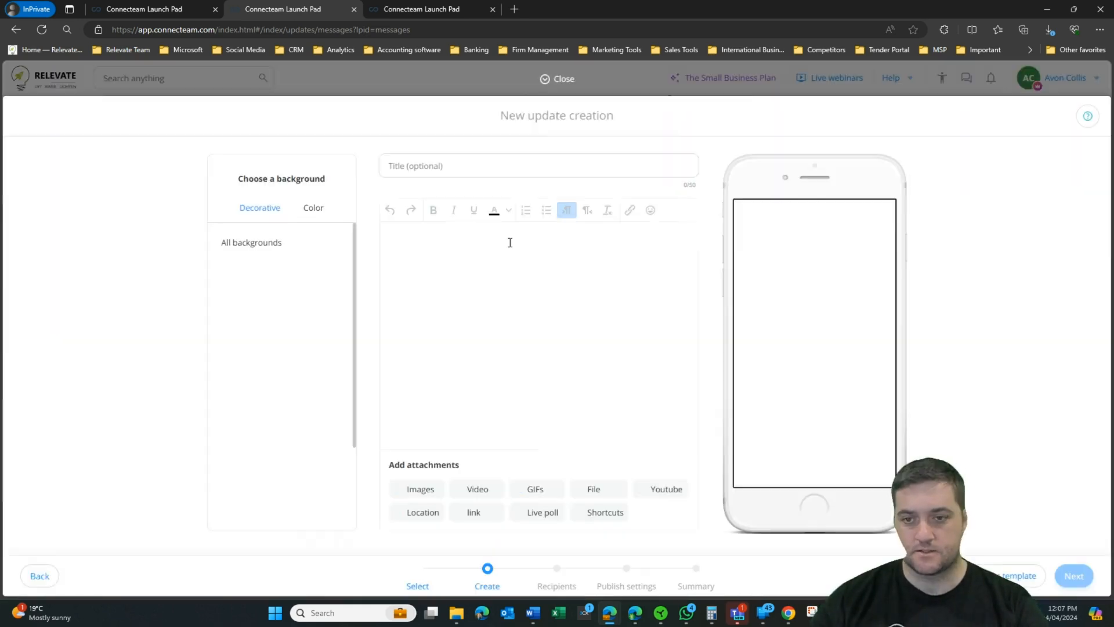
Step: Give the update a leaf background and the title 'Annoucement', then proceed to recipients
{"action": "scroll", "coordinate": [245, 353], "scroll_direction": "down", "scroll_amount": 3}
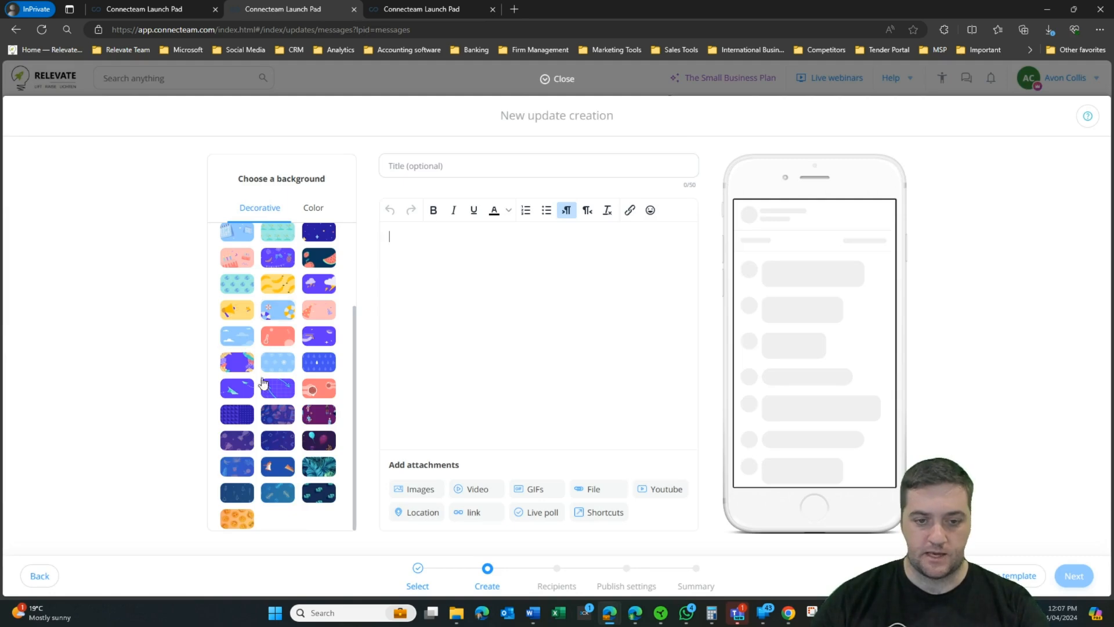
{"action": "left_click", "coordinate": [318, 466]}
{"action": "left_click", "coordinate": [441, 165]}
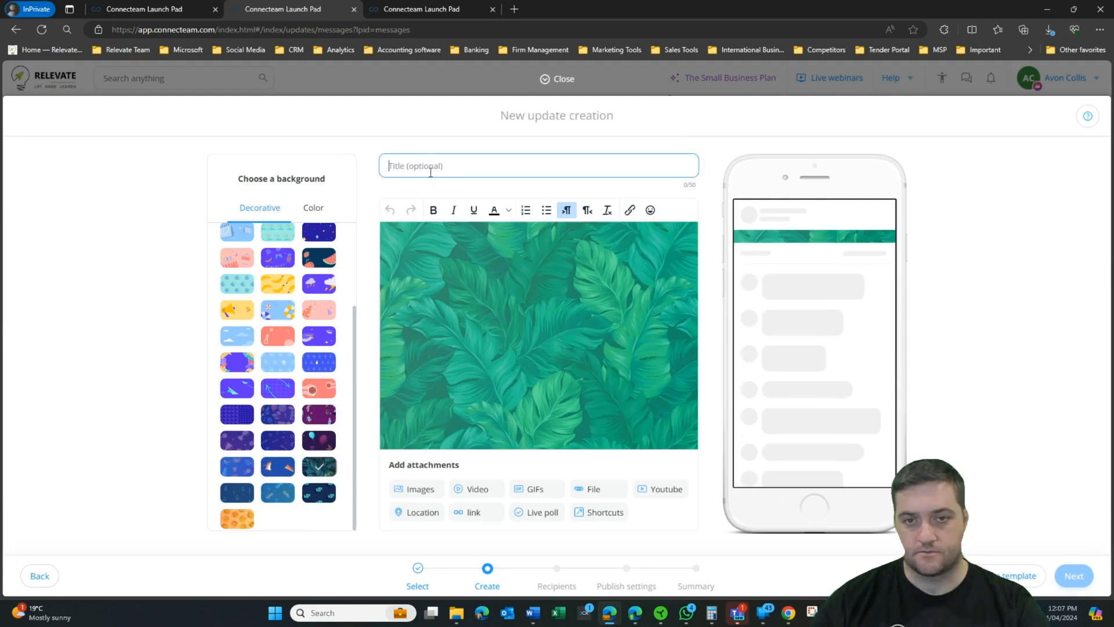
{"action": "type", "text": "Annoucement"}
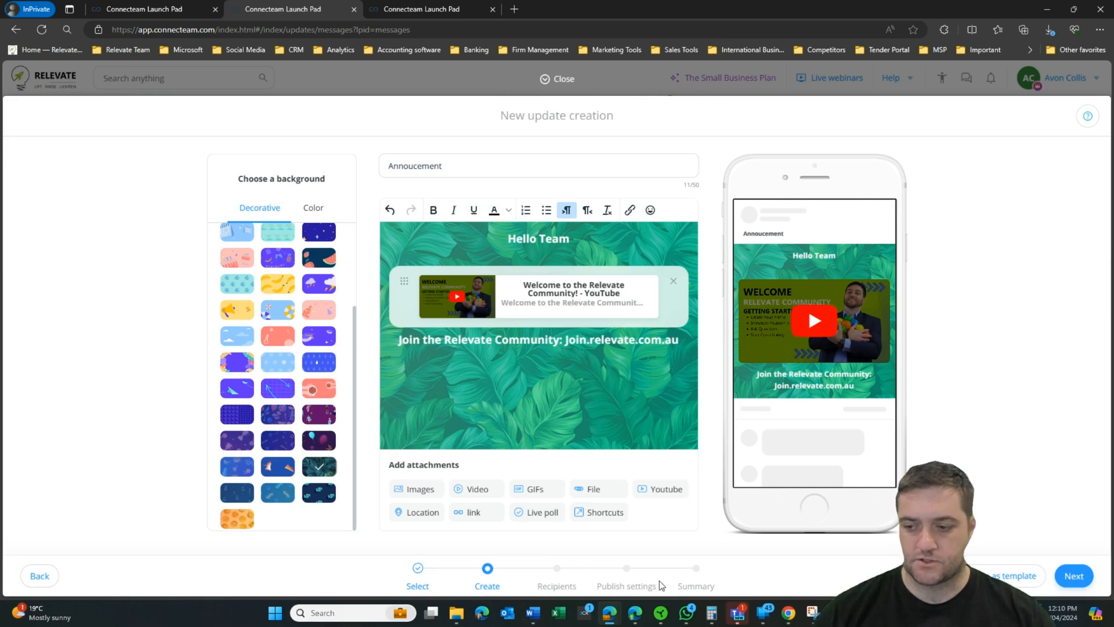
{"action": "left_click", "coordinate": [1074, 575]}
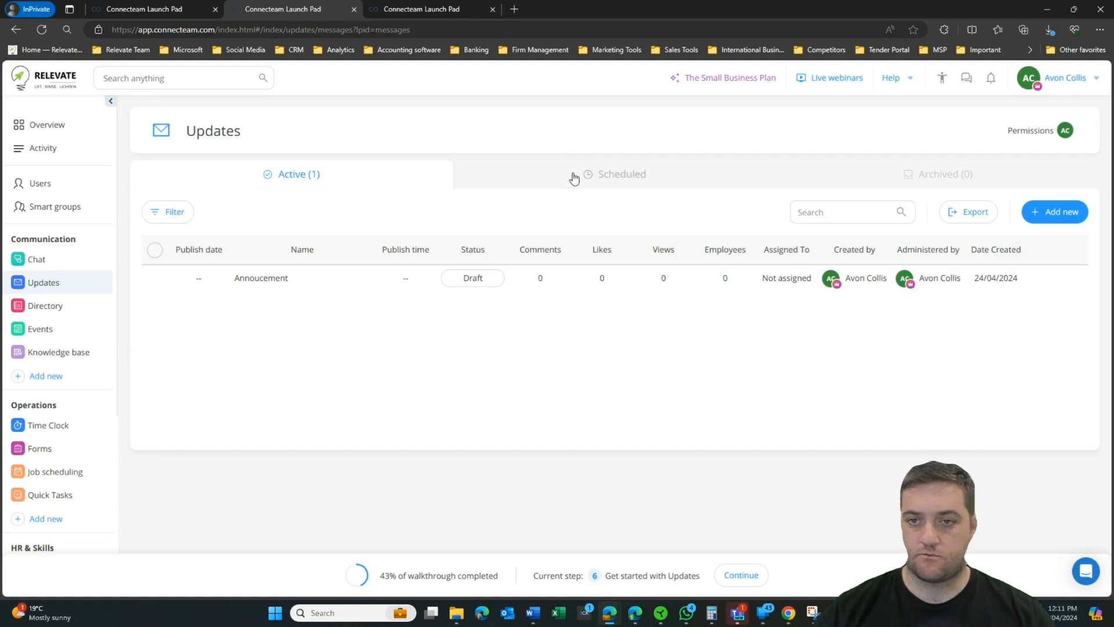
Step: Check the Scheduled and Archived updates, then follow the Directory tour to work contacts
{"action": "left_click", "coordinate": [639, 178]}
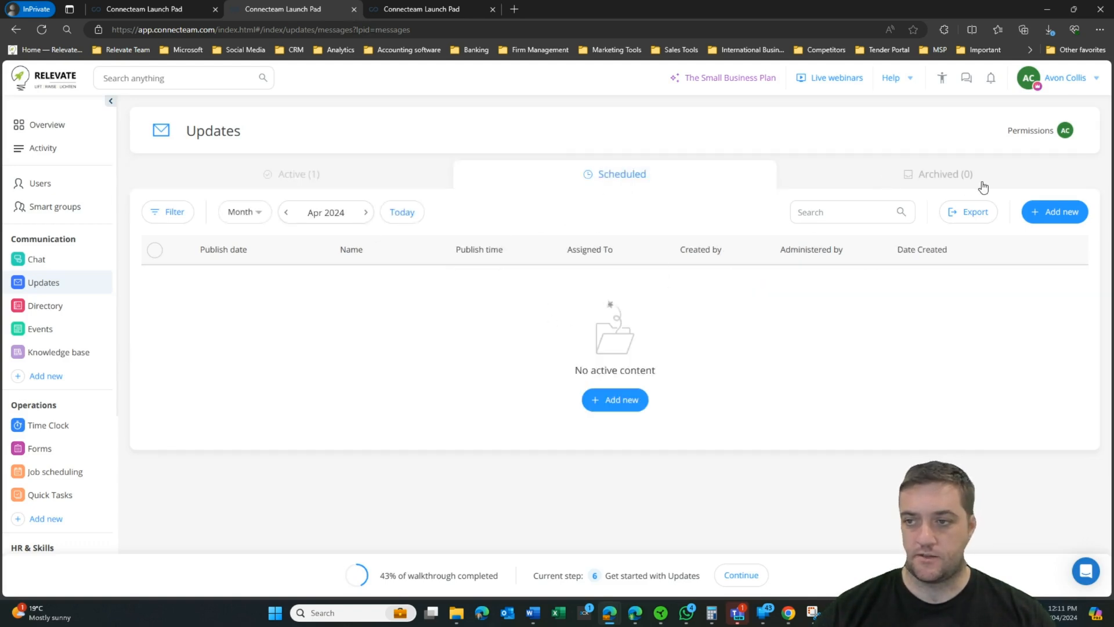
{"action": "left_click", "coordinate": [965, 181]}
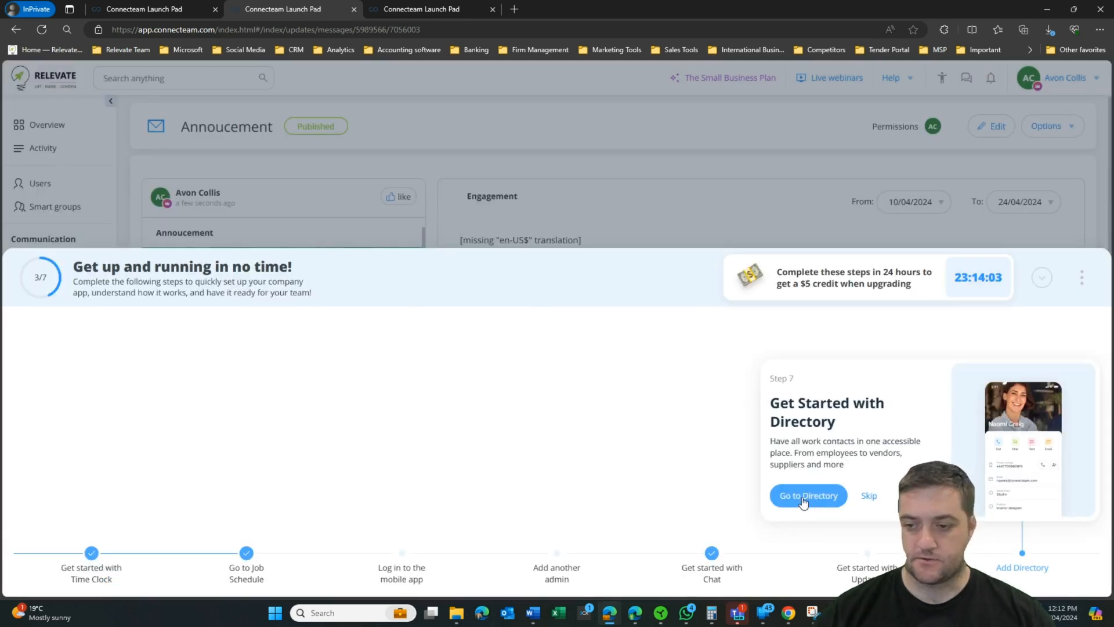
{"action": "left_click", "coordinate": [810, 500]}
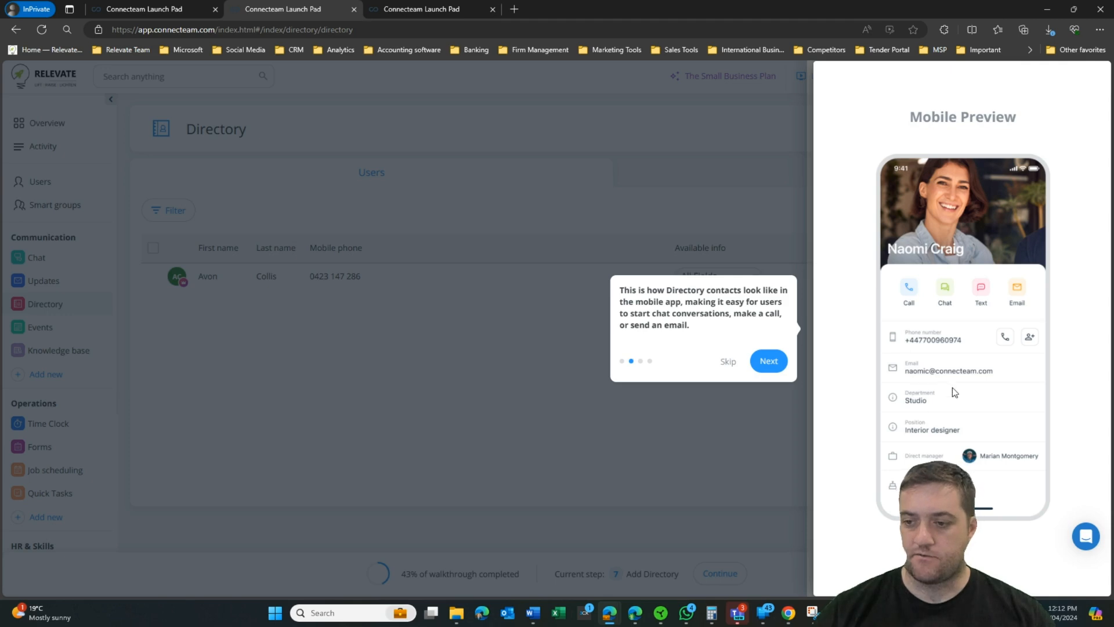
{"action": "left_click", "coordinate": [769, 361]}
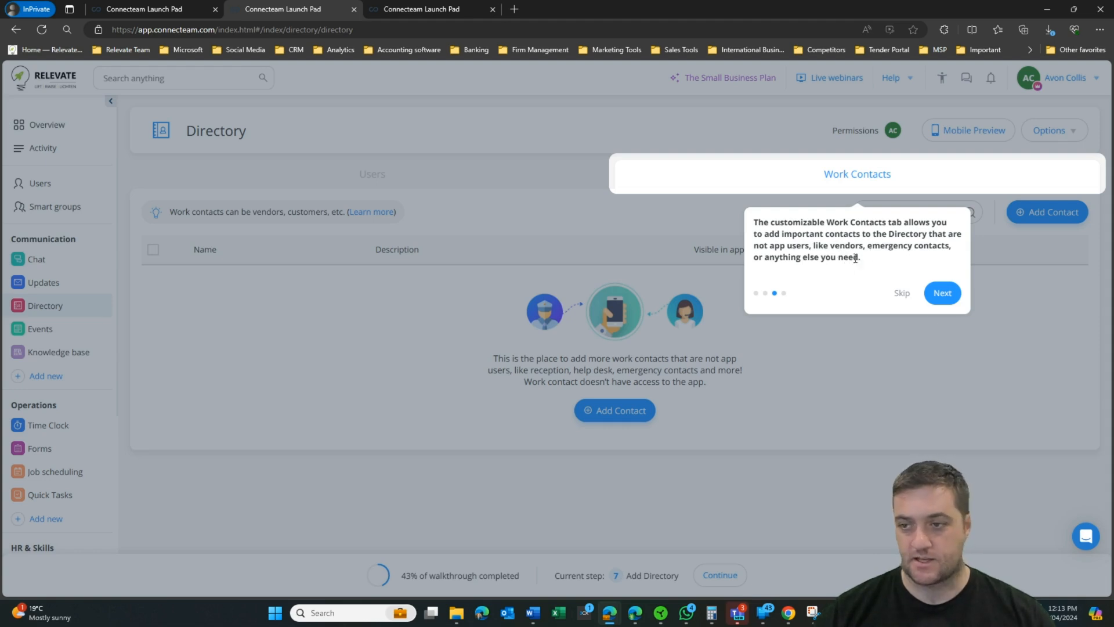
Step: Add a work contact named 'supplier' to the Directory, then open Smart Groups
{"action": "left_click", "coordinate": [941, 293]}
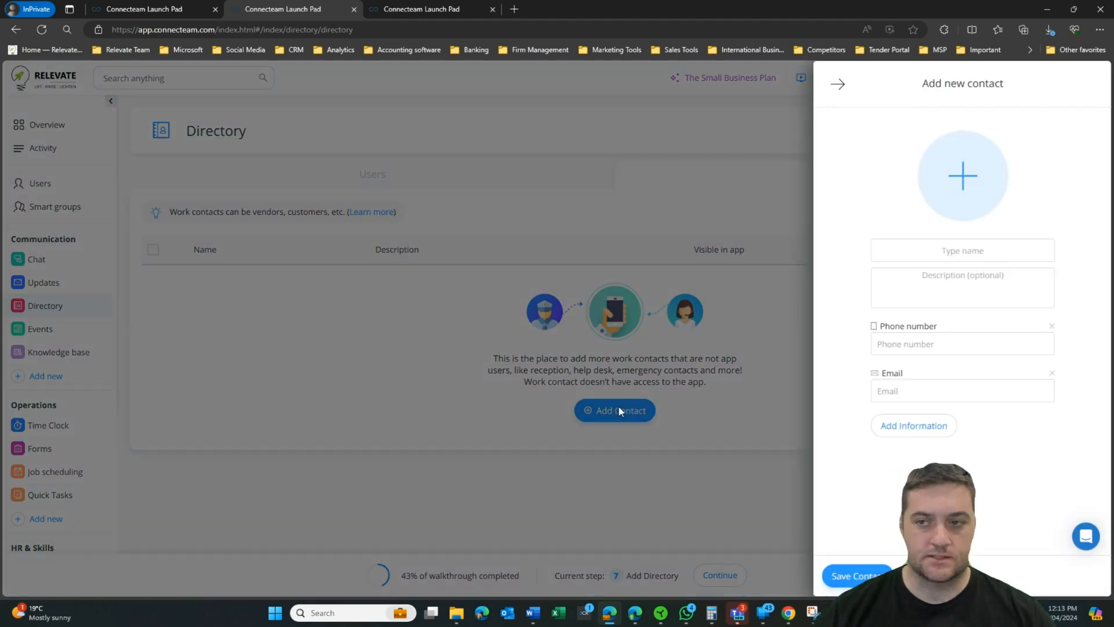
{"action": "left_click", "coordinate": [936, 240]}
{"action": "type", "text": "supplier"}
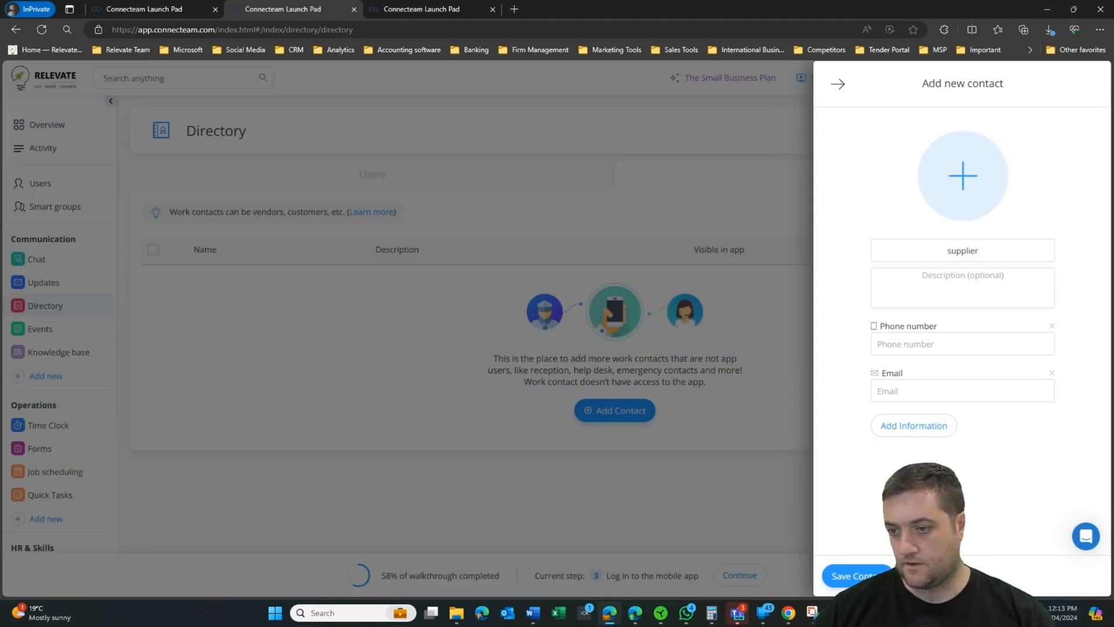
{"action": "key", "text": "Return"}
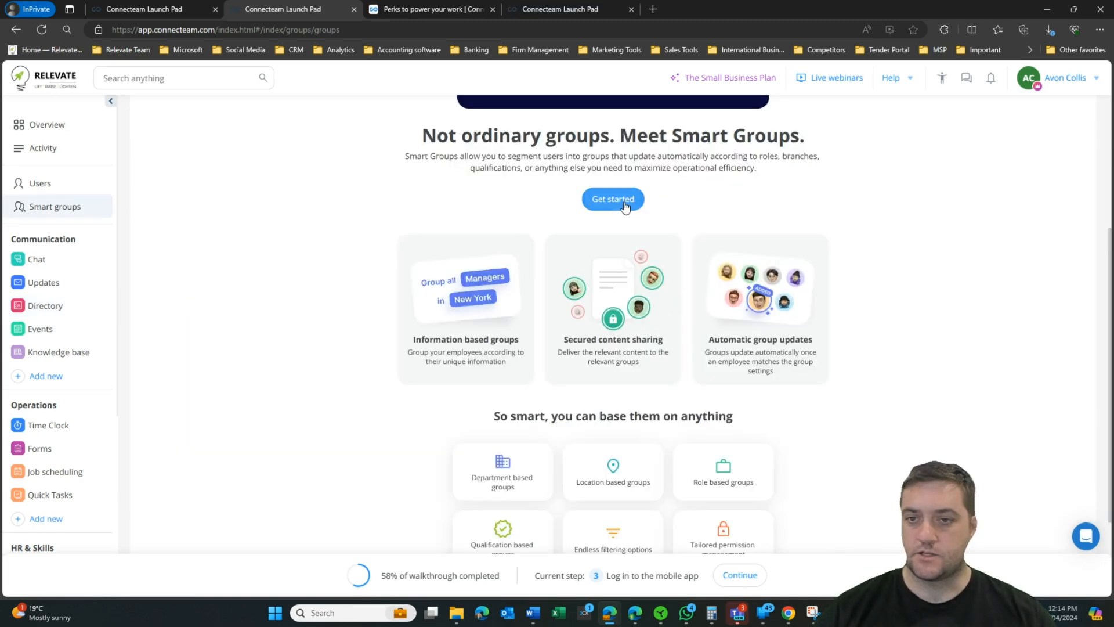
{"action": "left_click", "coordinate": [620, 198]}
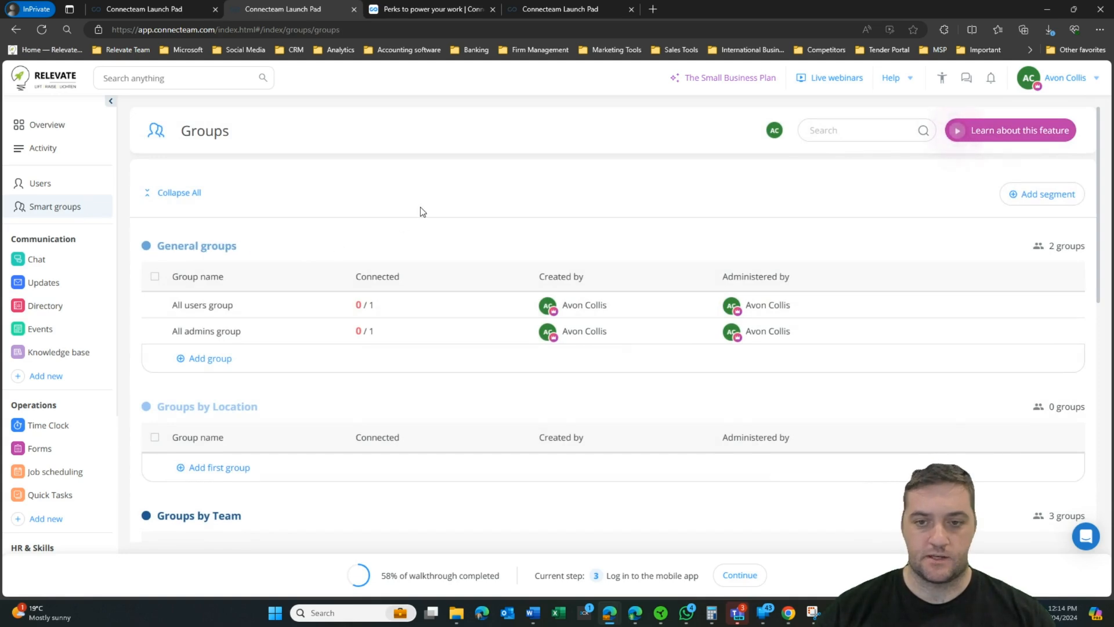
Step: Add a new smart group named 'test'
{"action": "left_click", "coordinate": [1045, 194]}
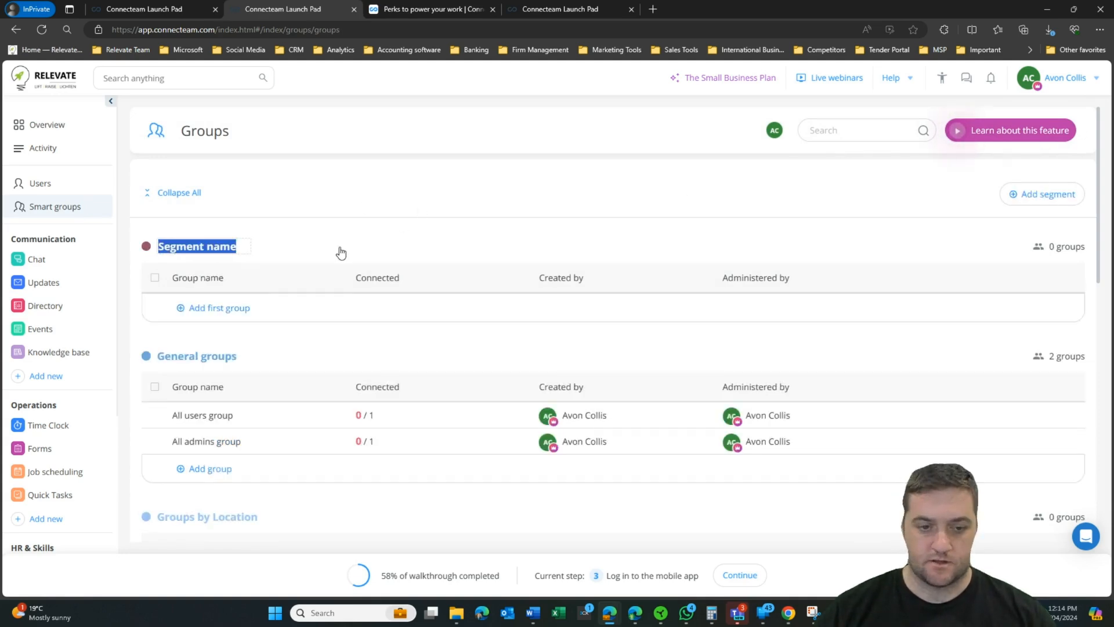
{"action": "scroll", "coordinate": [342, 252], "scroll_direction": "down", "scroll_amount": 4}
{"action": "scroll", "coordinate": [341, 252], "scroll_direction": "down", "scroll_amount": 2}
{"action": "scroll", "coordinate": [341, 252], "scroll_direction": "up", "scroll_amount": 6}
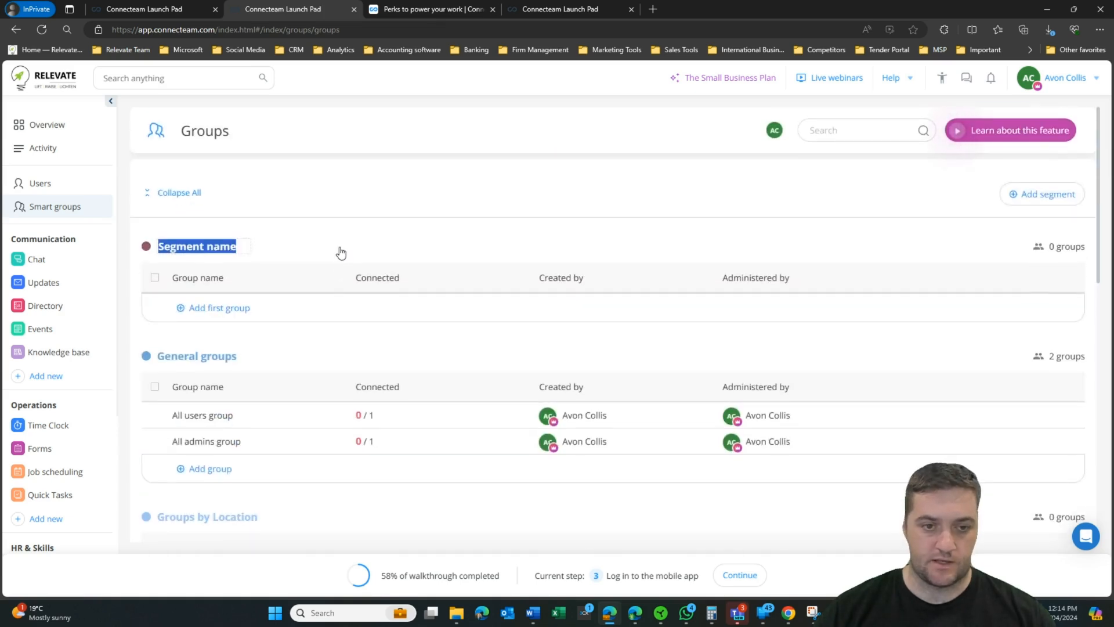
{"action": "type", "text": "test"}
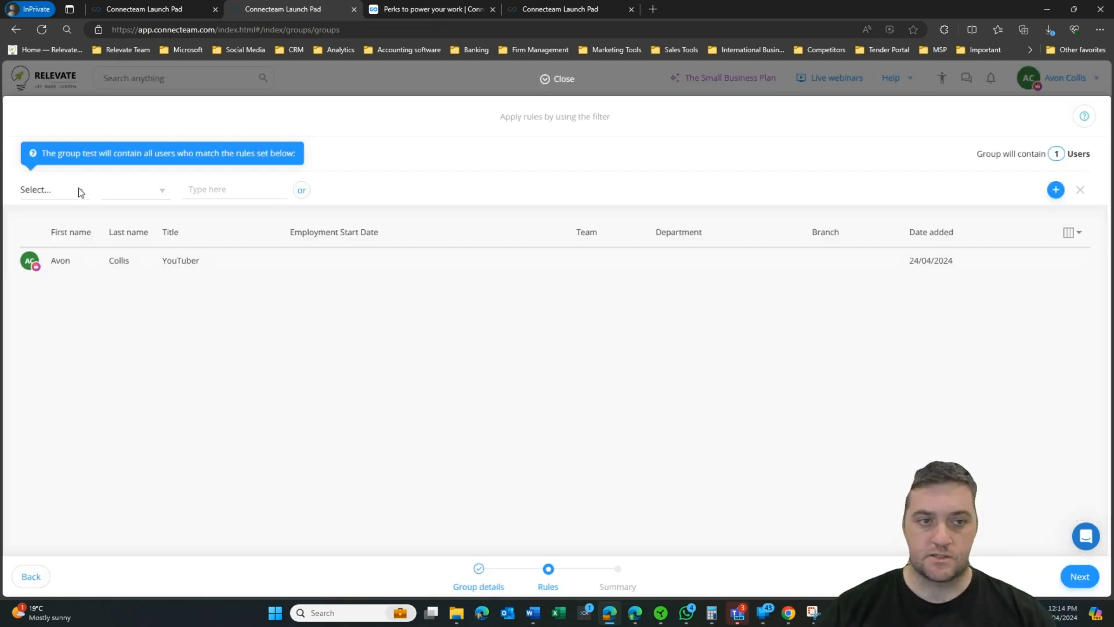
Step: Give the group the rule Date added, In the Last (Days), 90
{"action": "left_click", "coordinate": [60, 192]}
{"action": "left_click", "coordinate": [174, 302]}
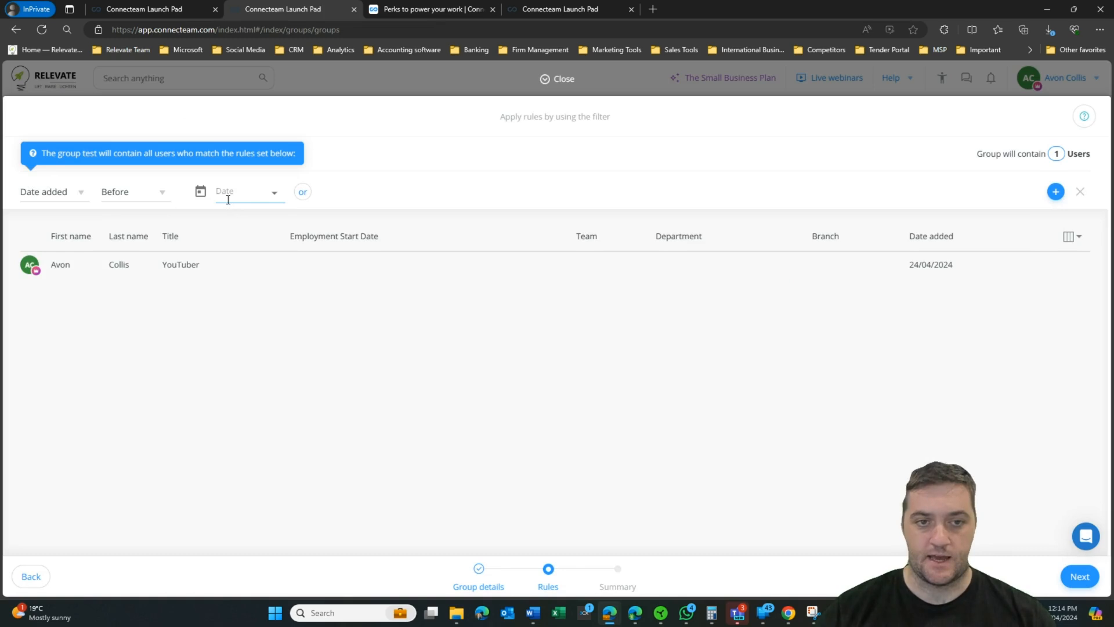
{"action": "left_click", "coordinate": [149, 193]}
{"action": "left_click", "coordinate": [276, 260]}
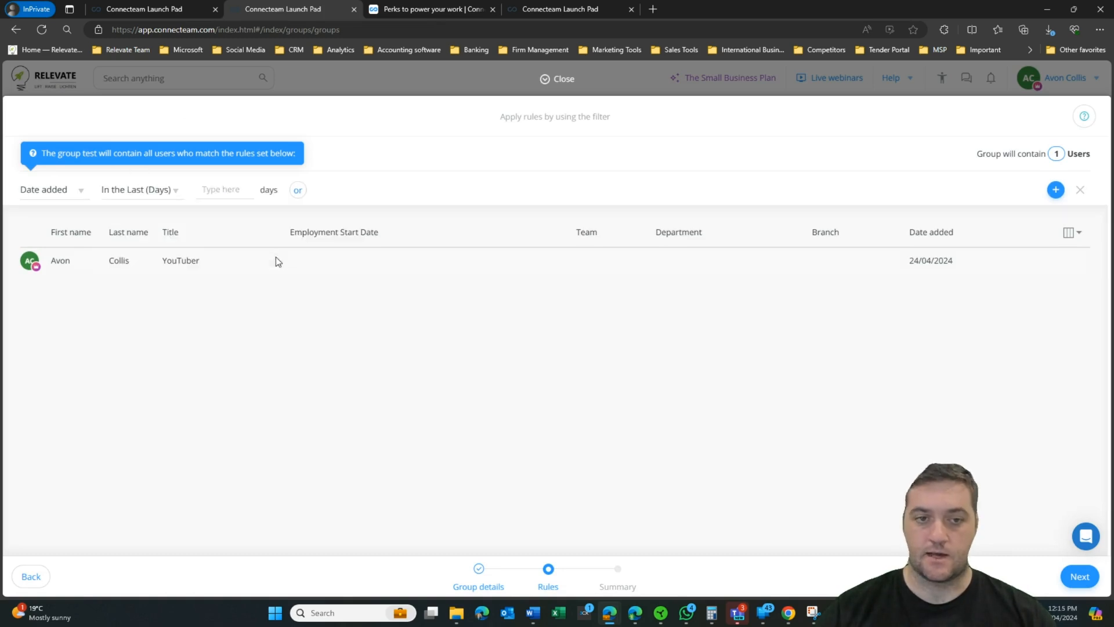
{"action": "left_click", "coordinate": [220, 188]}
{"action": "type", "text": "90"}
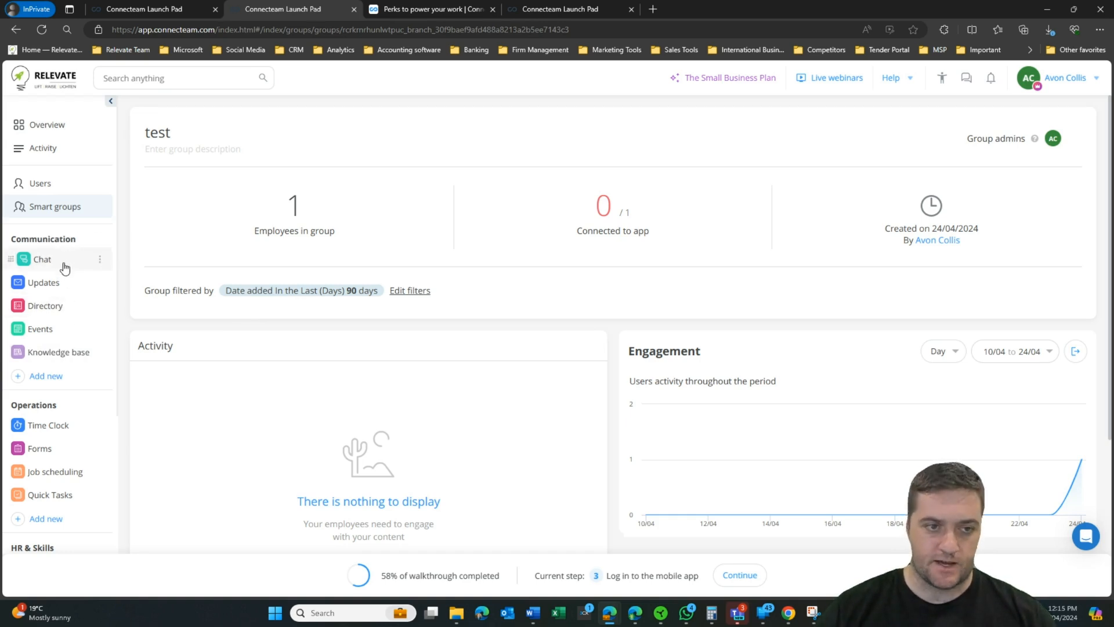
Step: Start a knowledge base and create a folder named 'general' in it
{"action": "left_click", "coordinate": [52, 352]}
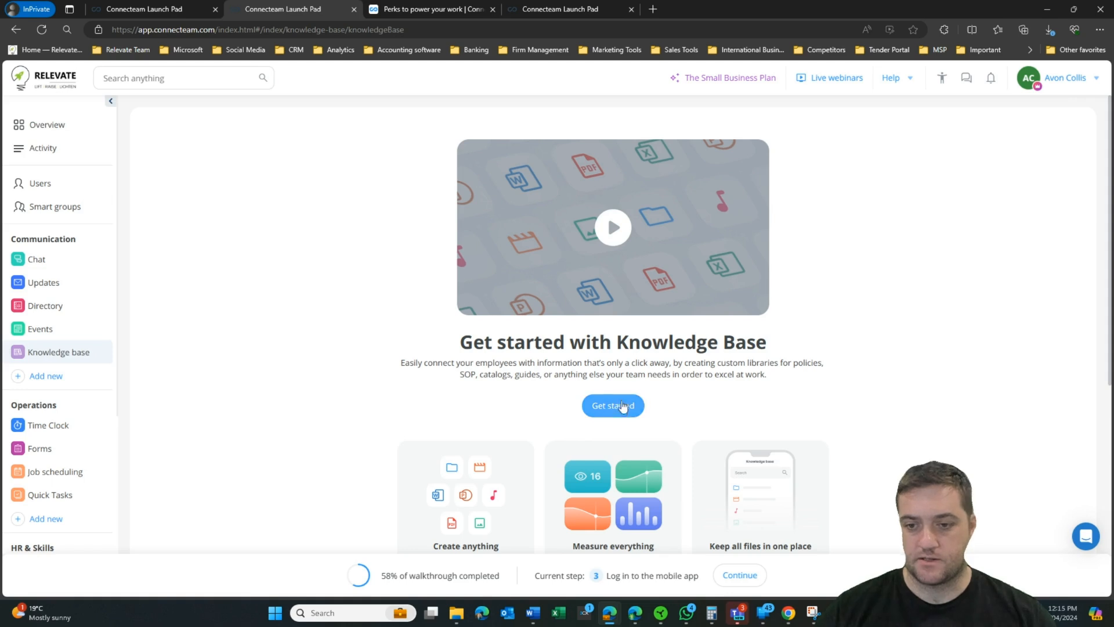
{"action": "left_click", "coordinate": [619, 405]}
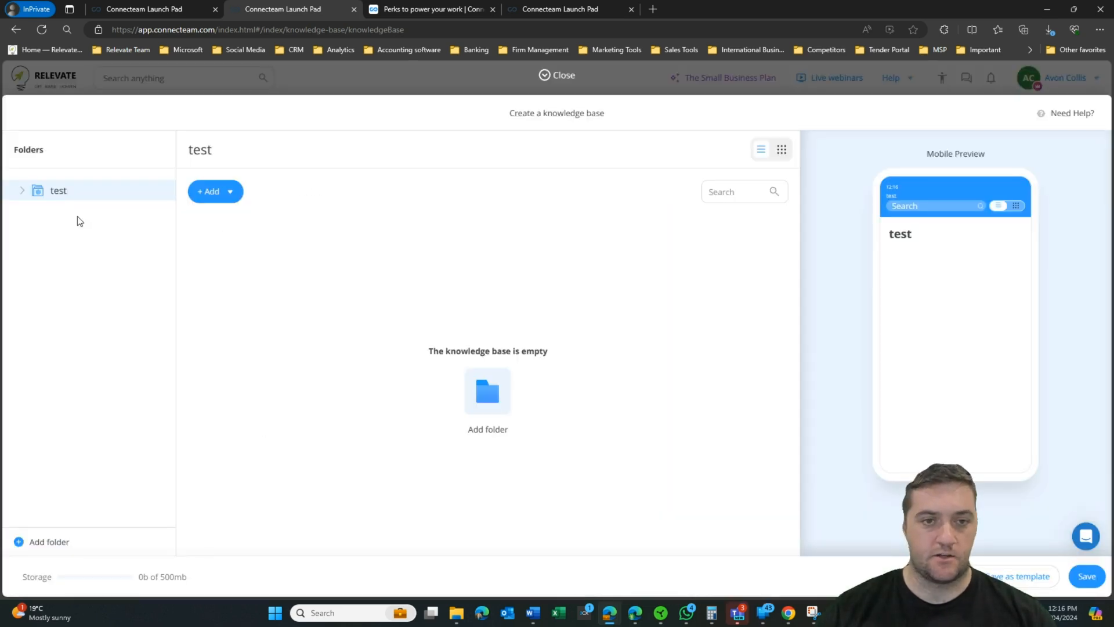
{"action": "left_click", "coordinate": [212, 193]}
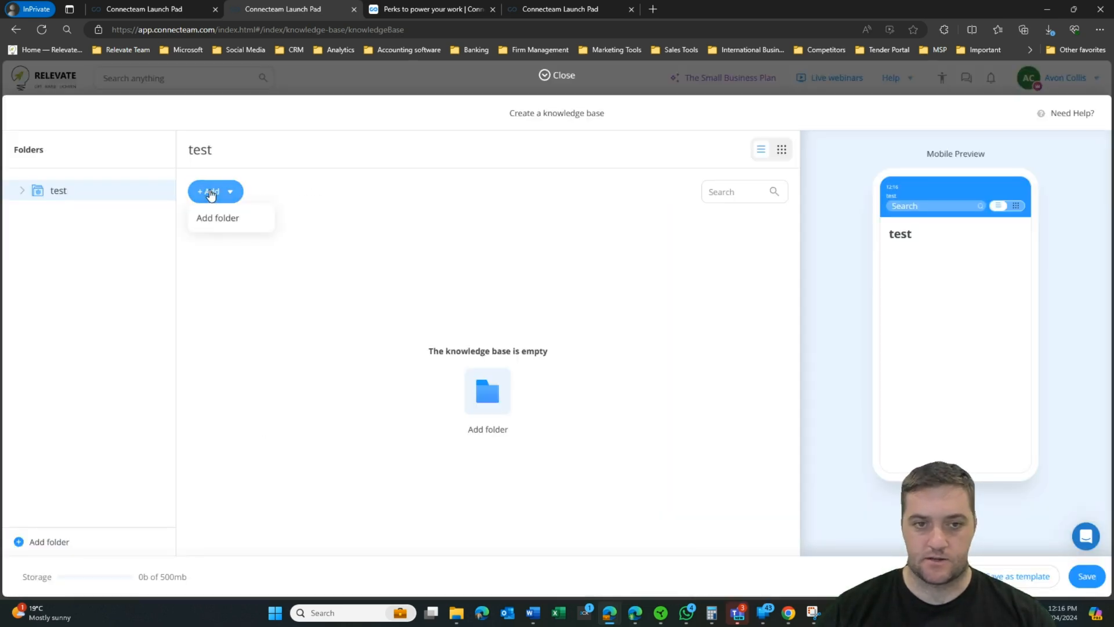
{"action": "left_click", "coordinate": [217, 220]}
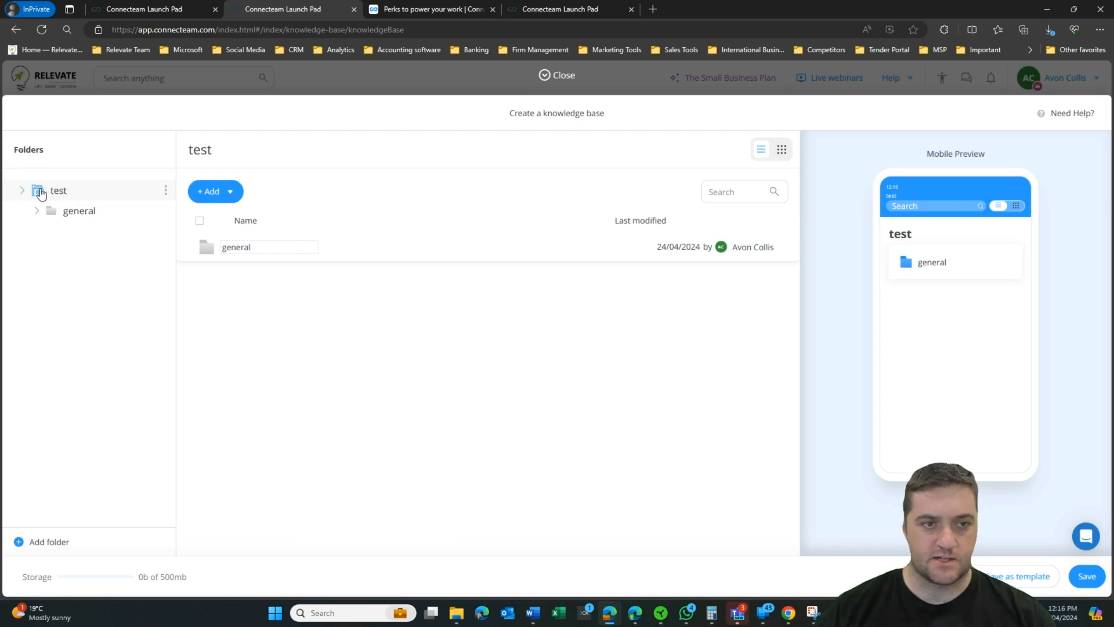
{"action": "left_click", "coordinate": [210, 195]}
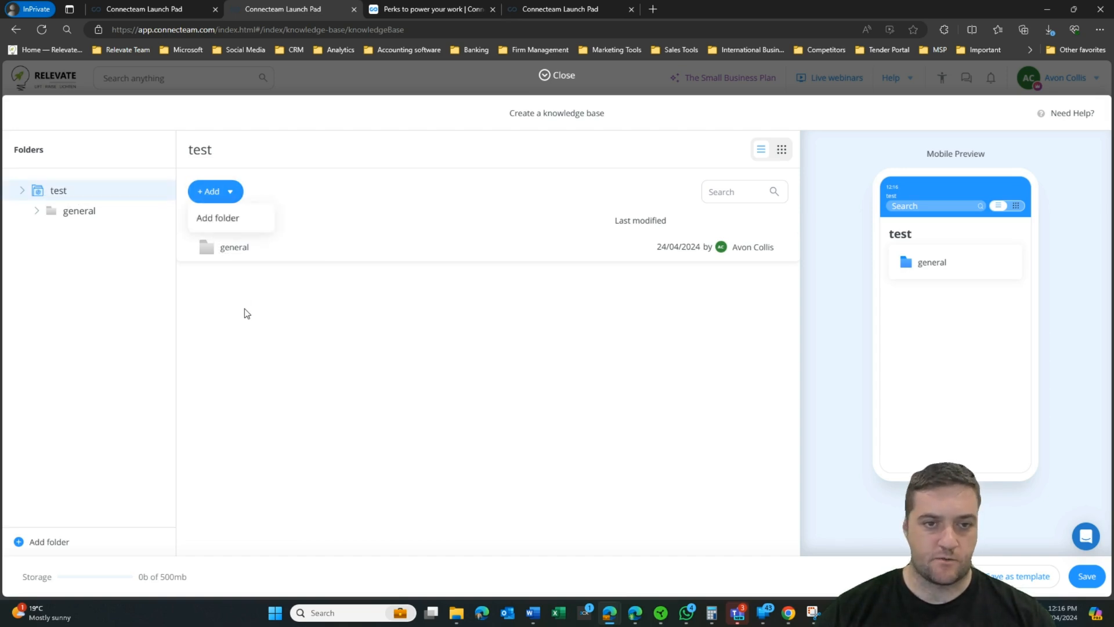
Step: Open the general folder and begin a new text article
{"action": "left_click", "coordinate": [260, 251]}
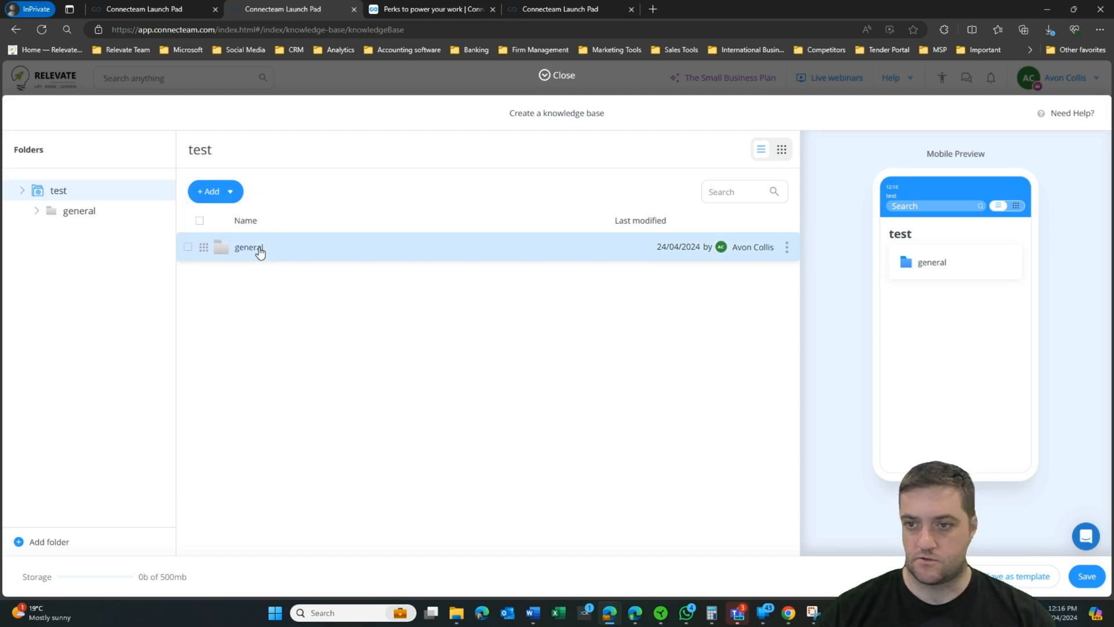
{"action": "left_click", "coordinate": [259, 251]}
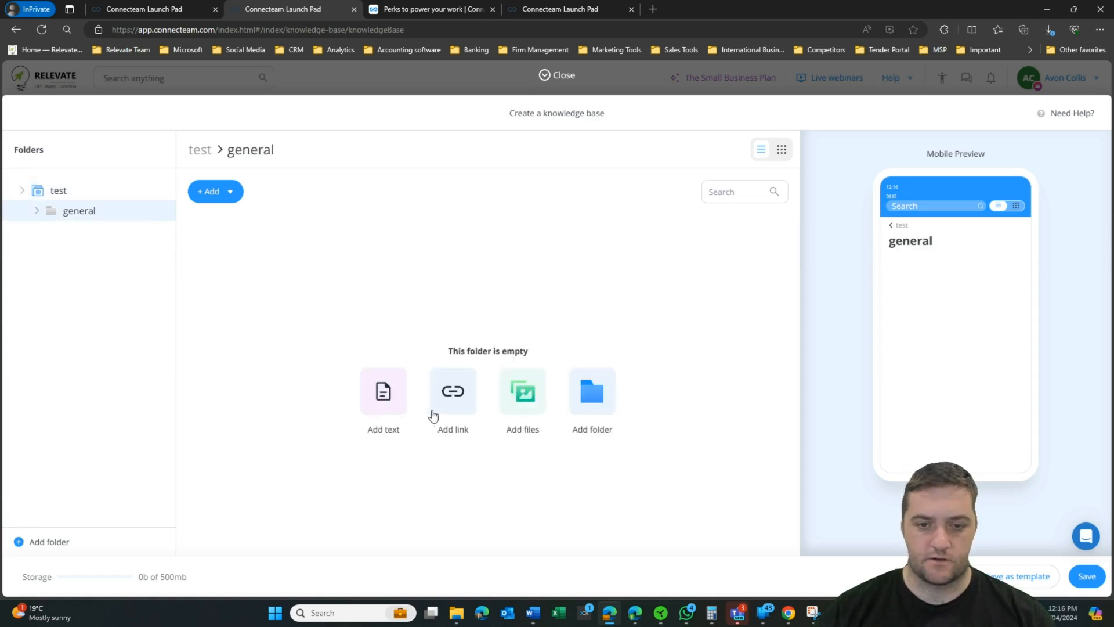
{"action": "left_click", "coordinate": [383, 393]}
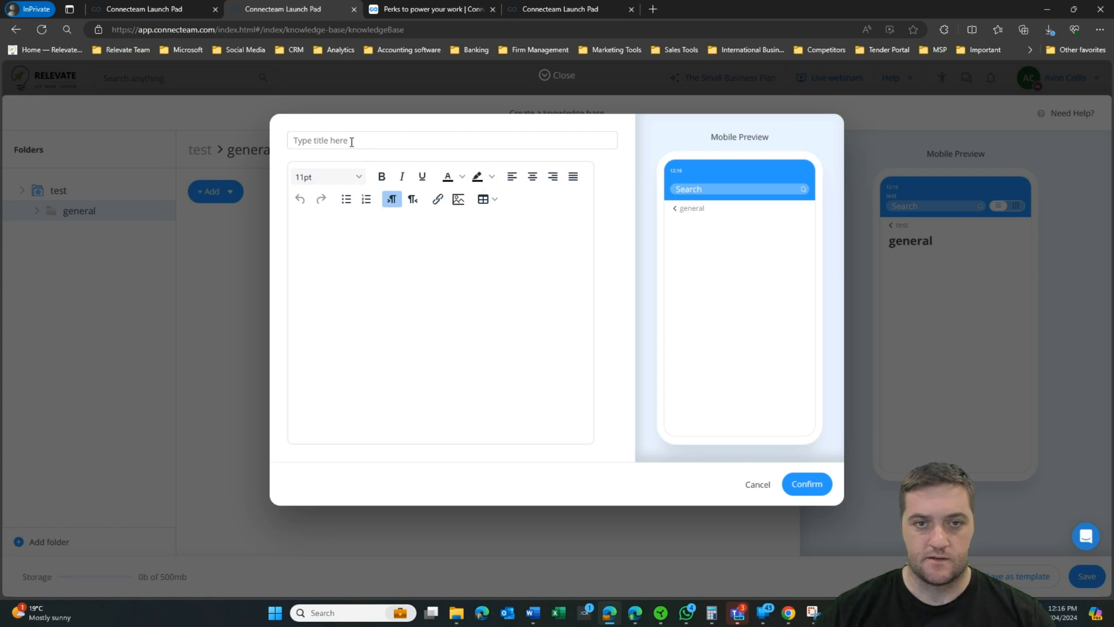
Step: Title the article 'How to open the shop' and list 'Use the keys in the lock' and 'lights on, signs out'
{"action": "type", "text": "How to open the shop"}
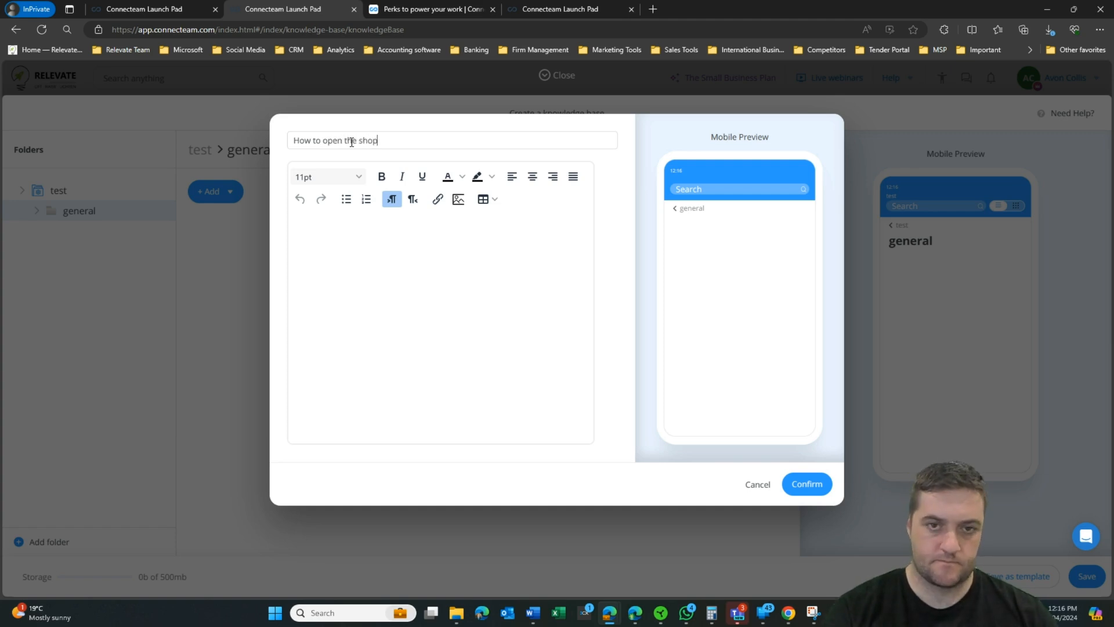
{"action": "left_click", "coordinate": [334, 256]}
{"action": "type", "text": "Use the key"}
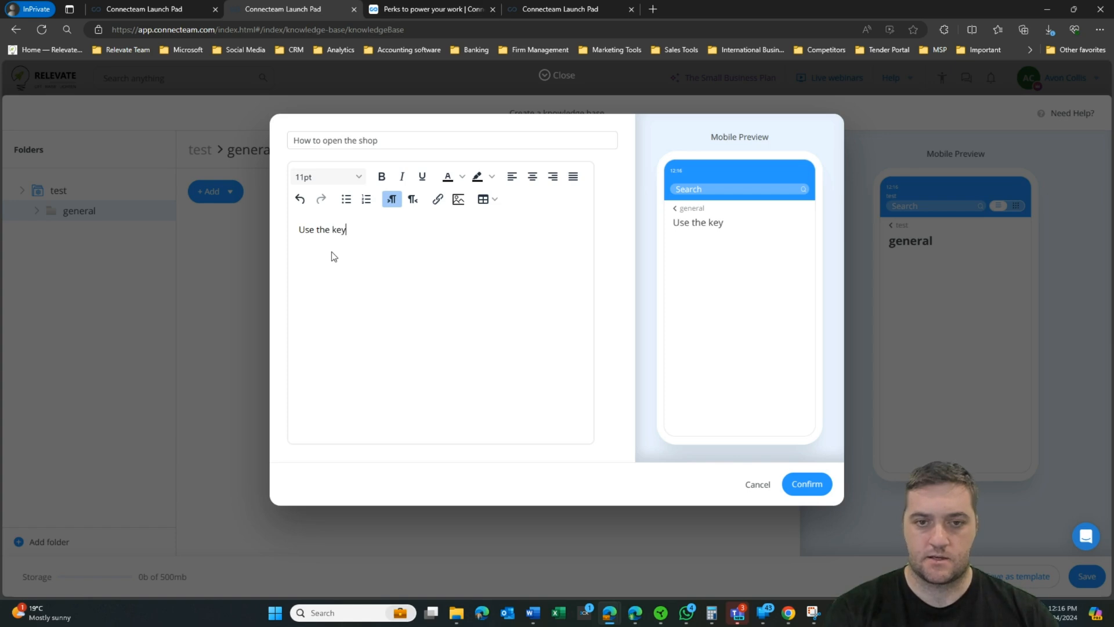
{"action": "type", "text": "s in the lock"}
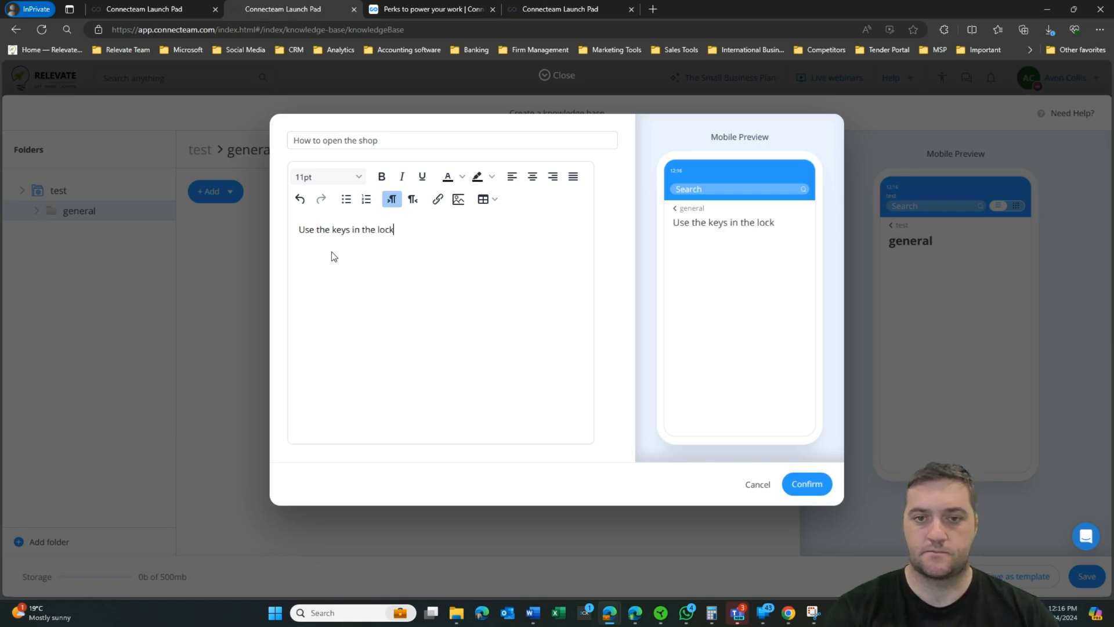
{"action": "key", "text": "Return"}
{"action": "type", "text": "lights o"}
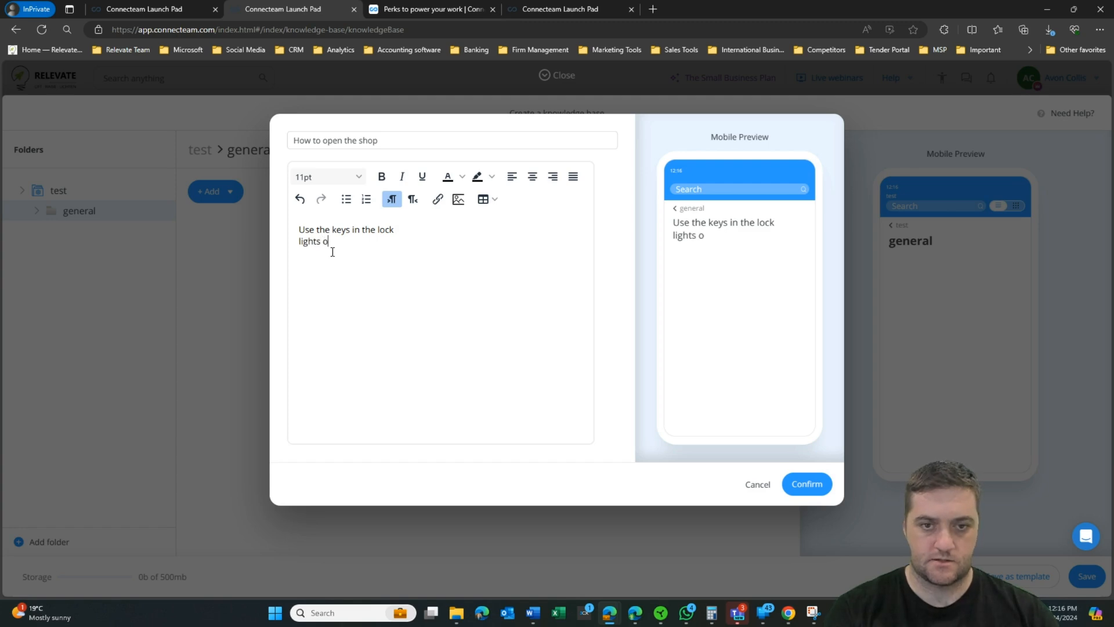
{"action": "type", "text": "n"}
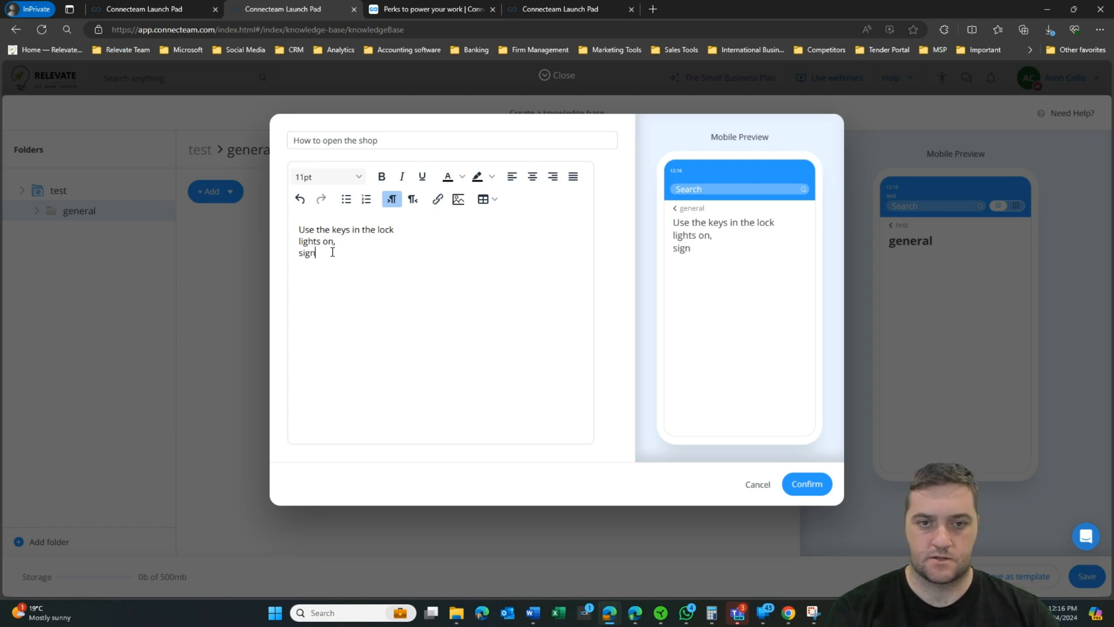
{"action": "type", "text": ", signs out"}
Step: Add the step 'welcome customers', then save the article and the knowledge base
{"action": "key", "text": "Return"}
{"action": "type", "text": "welcome custoemr"}
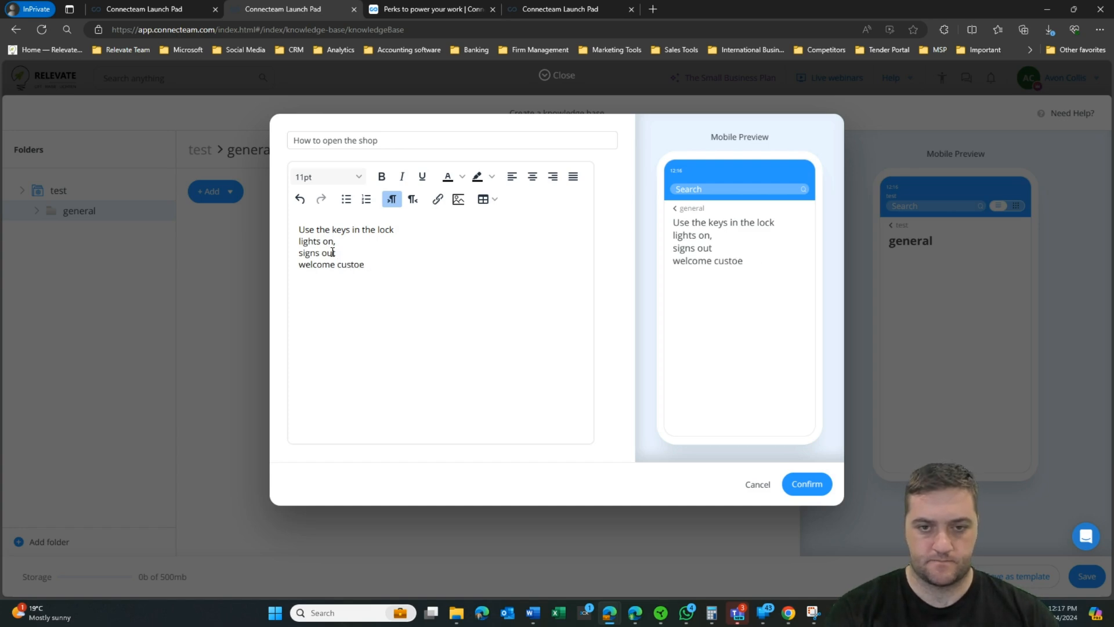
{"action": "key", "text": "BackSpace"}
{"action": "type", "text": "mers"}
{"action": "left_click", "coordinate": [807, 484]}
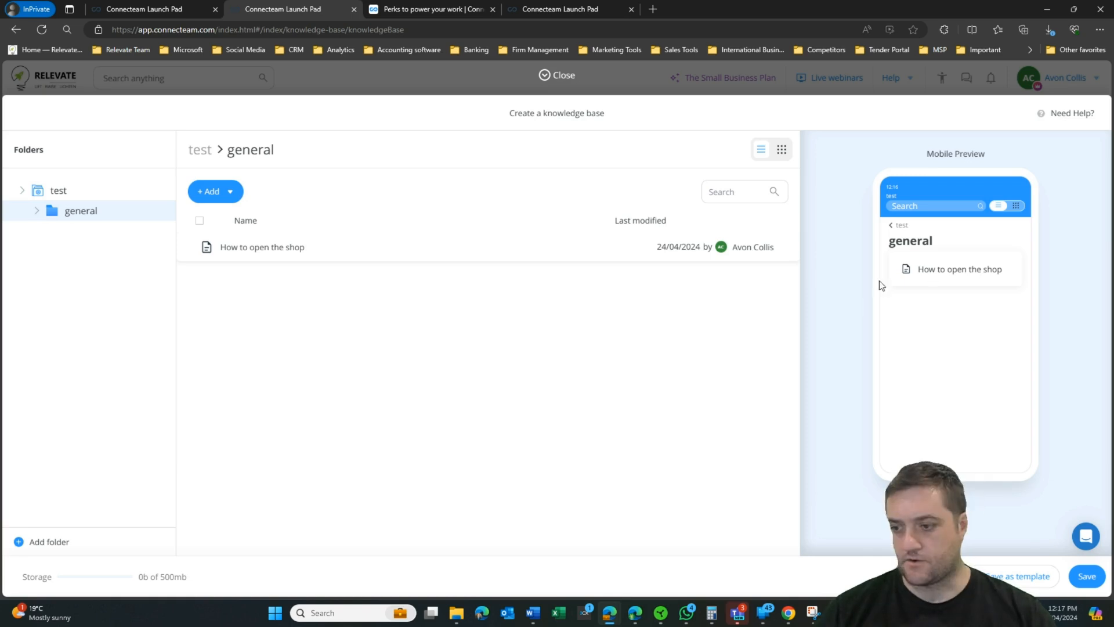
{"action": "left_click", "coordinate": [1094, 580]}
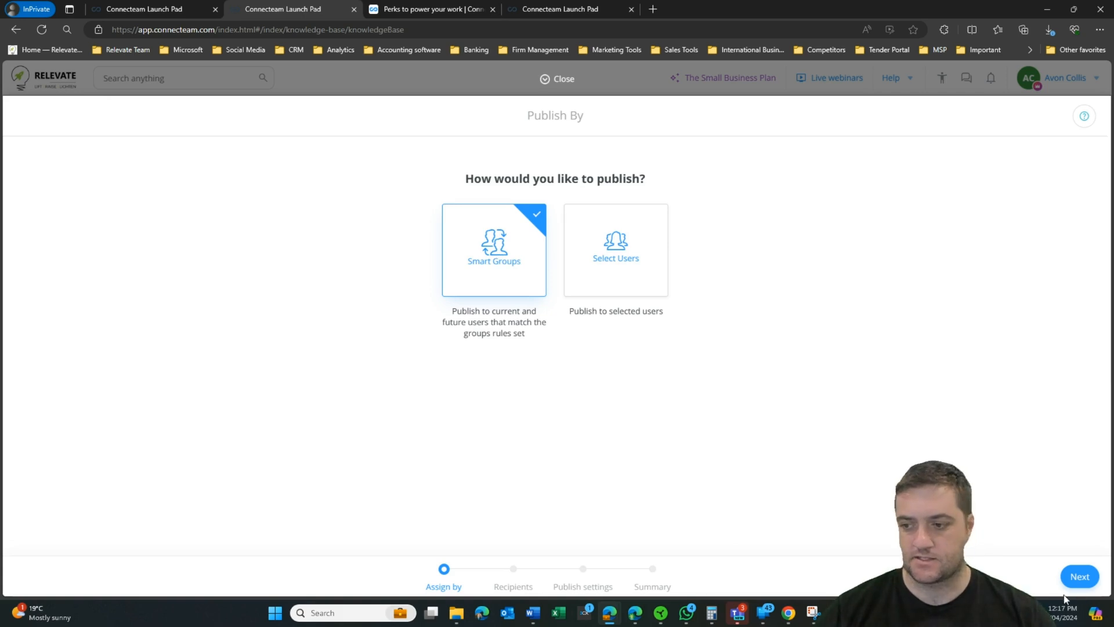
Step: Publish the knowledge base through Smart Groups to the All admins group
{"action": "left_click", "coordinate": [1079, 576]}
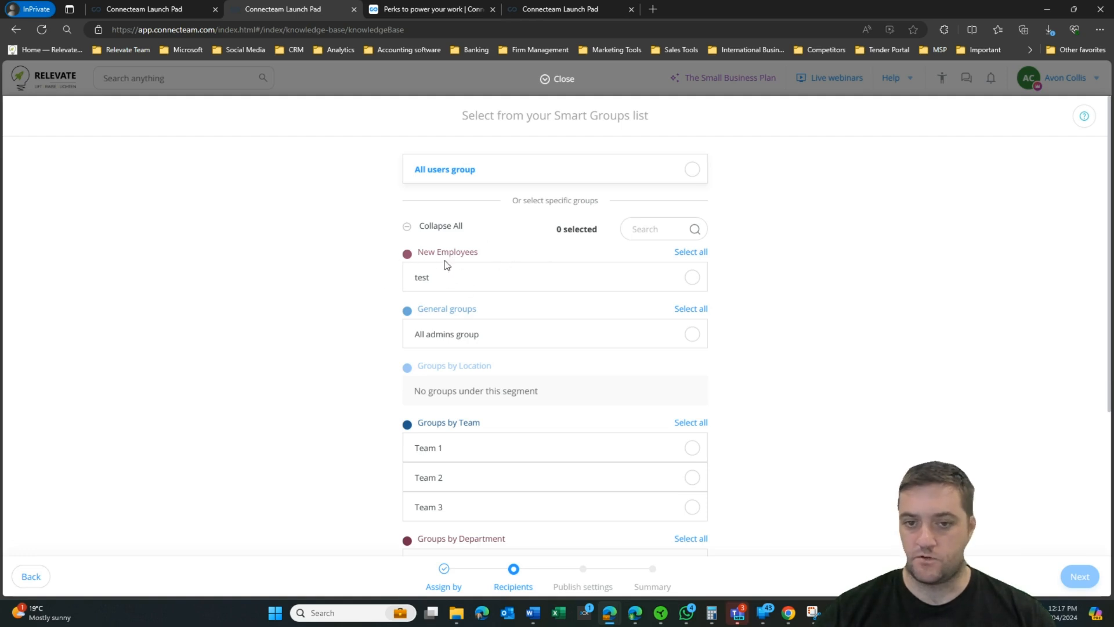
{"action": "scroll", "coordinate": [446, 273], "scroll_direction": "down", "scroll_amount": 1}
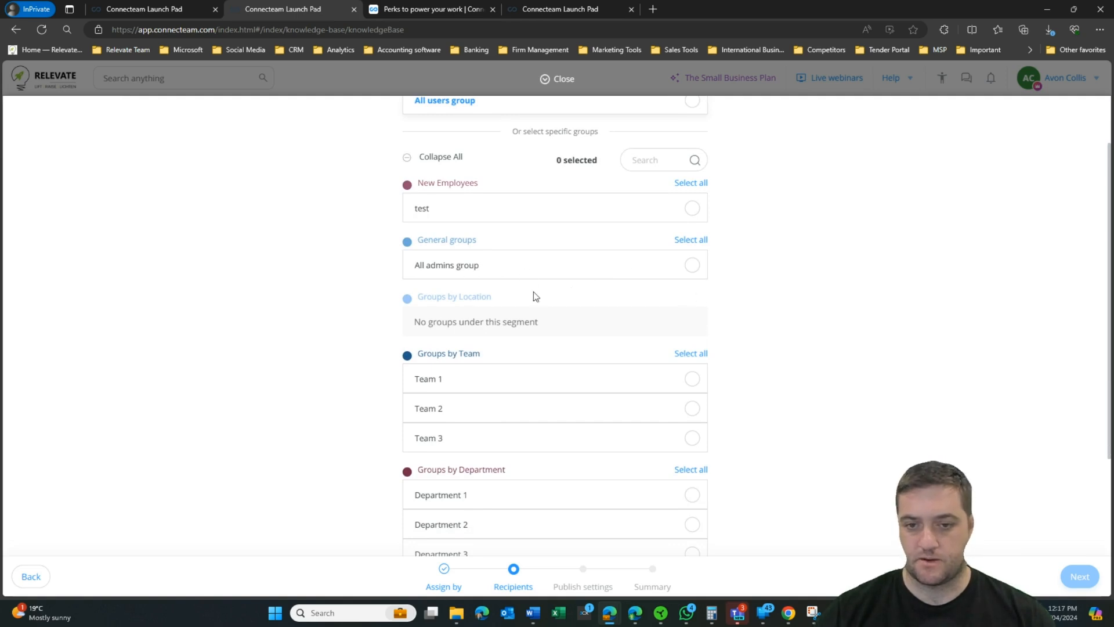
{"action": "scroll", "coordinate": [622, 319], "scroll_direction": "down", "scroll_amount": 2}
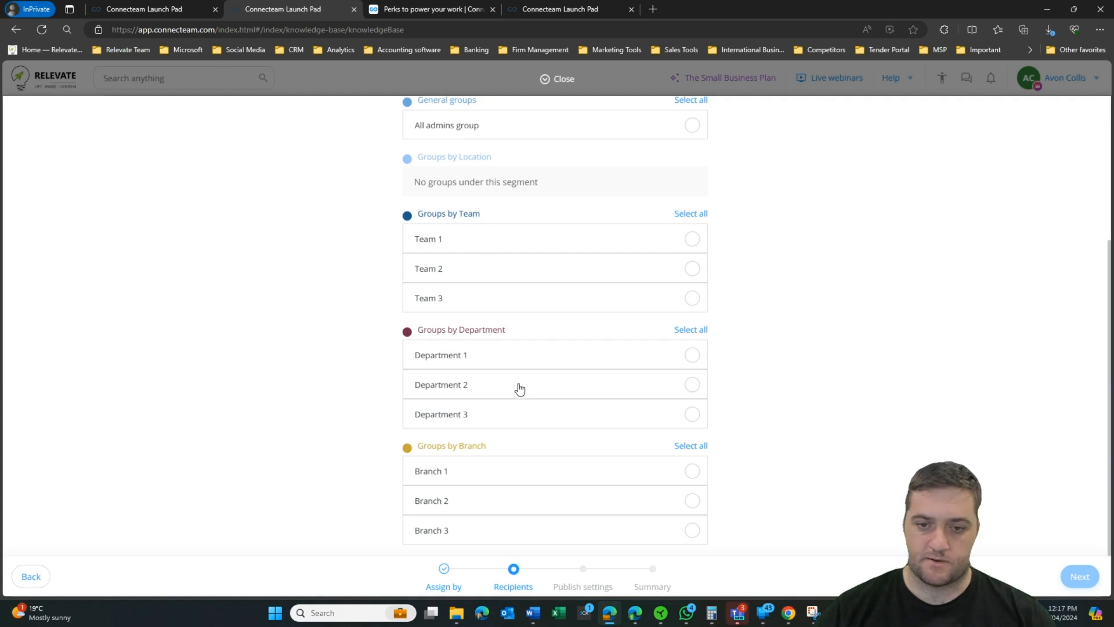
{"action": "scroll", "coordinate": [802, 398], "scroll_direction": "up", "scroll_amount": 3}
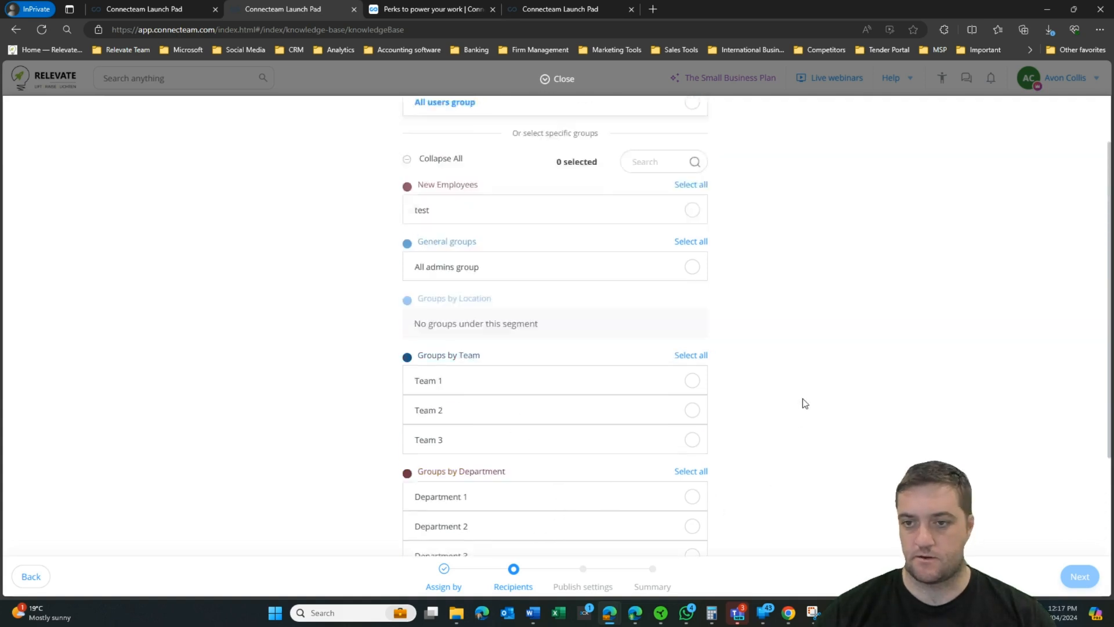
{"action": "left_click", "coordinate": [694, 337]}
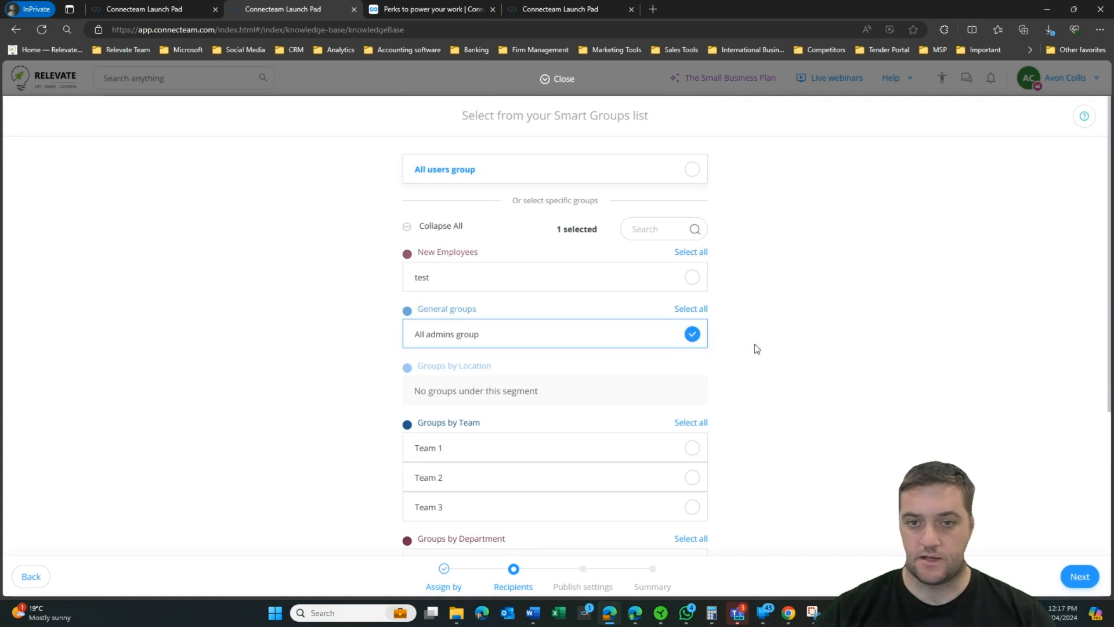
{"action": "left_click", "coordinate": [1080, 577]}
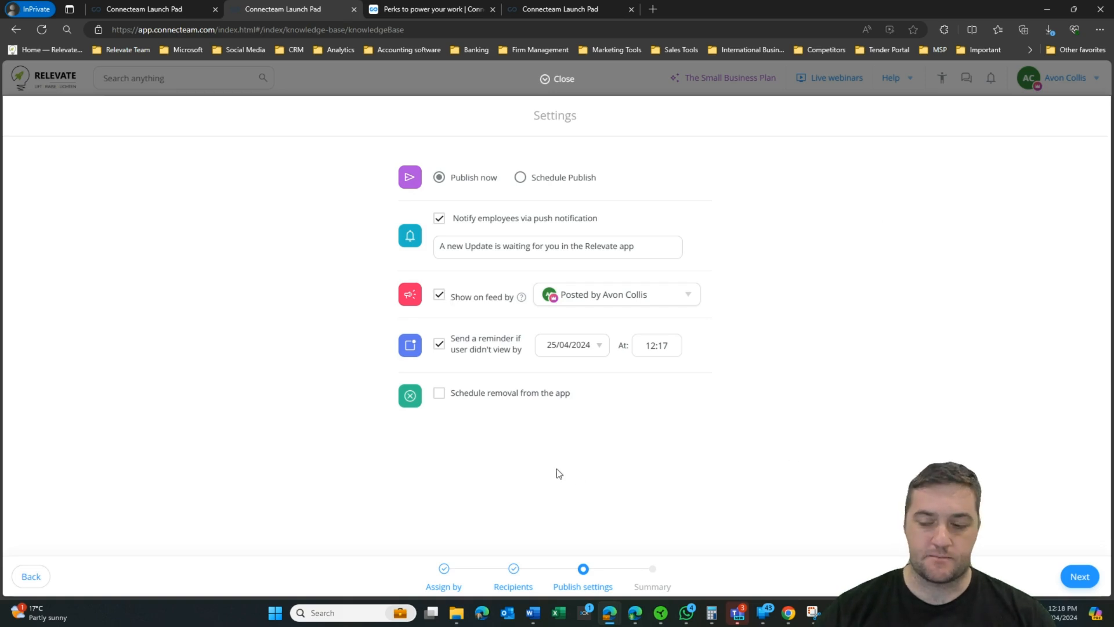
{"action": "left_click", "coordinate": [1086, 581]}
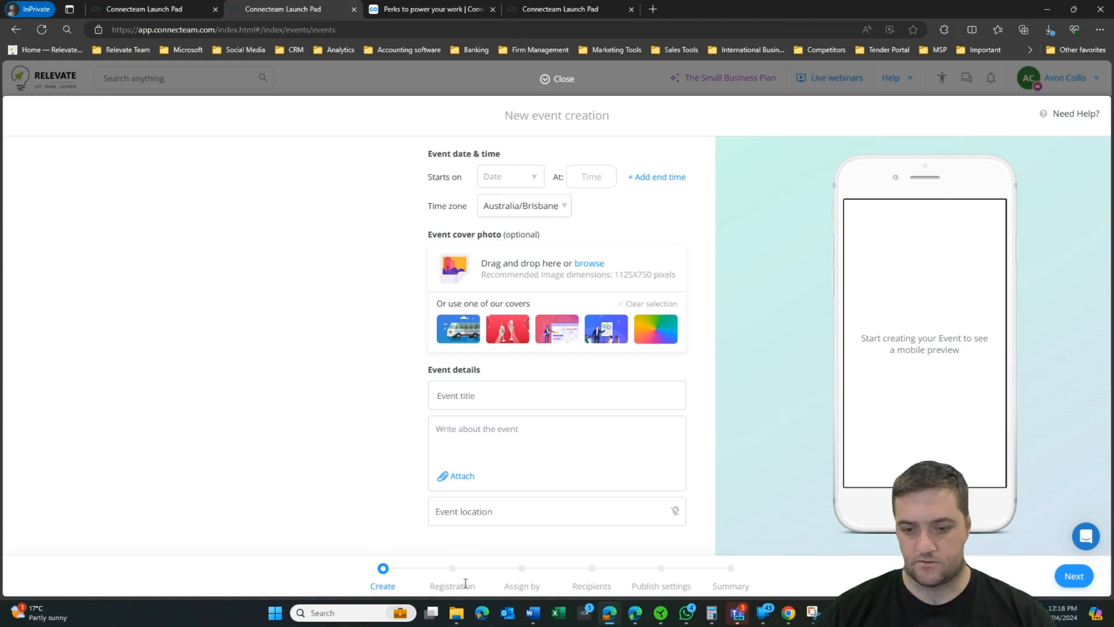
Step: Set the event to start on 30 April at 7 (19:00)
{"action": "left_click", "coordinate": [500, 175]}
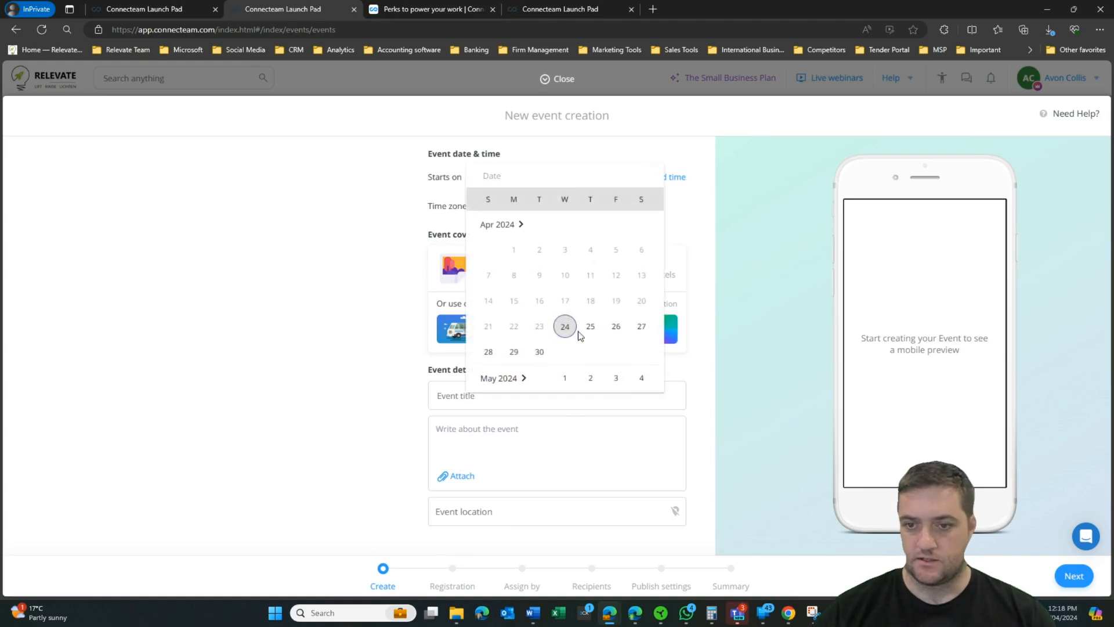
{"action": "left_click", "coordinate": [540, 351]}
{"action": "left_click", "coordinate": [586, 178]}
{"action": "type", "text": "7"}
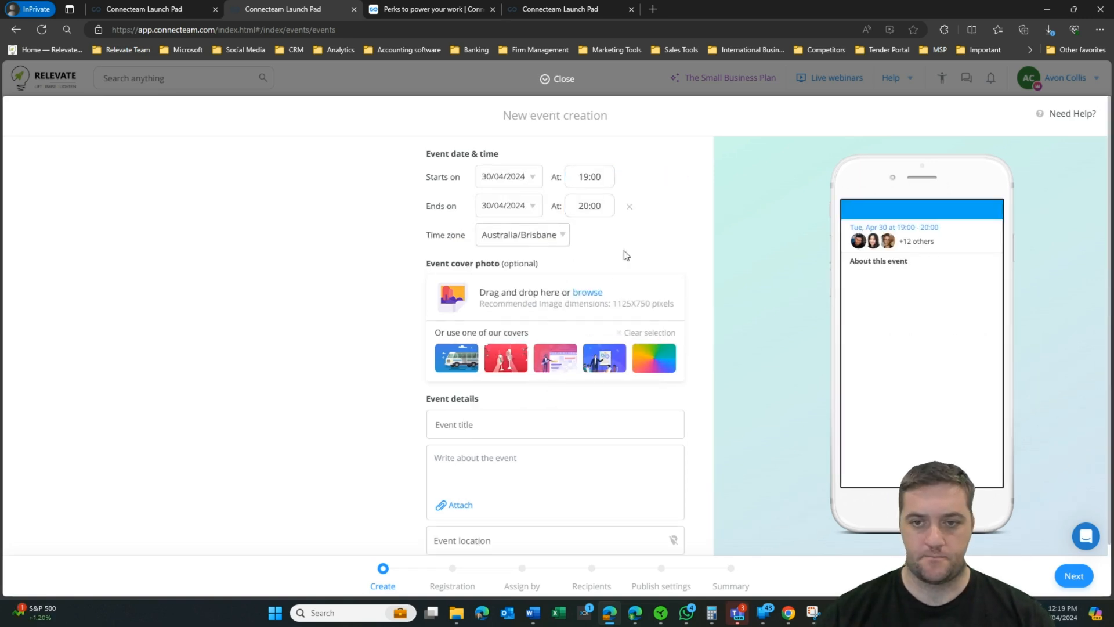
Step: Use the third stock cover, title the event 'Team Dinner' and describe it as 'Pizza Party'
{"action": "left_click", "coordinate": [561, 351]}
{"action": "left_click", "coordinate": [496, 416]}
{"action": "type", "text": "Team Dinner"}
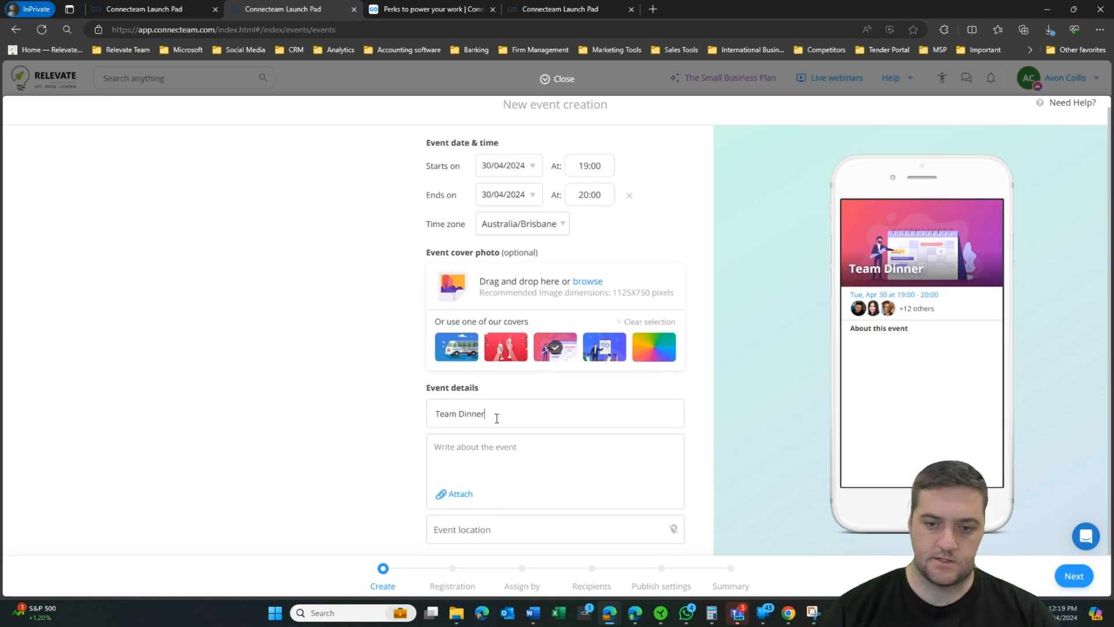
{"action": "left_click", "coordinate": [486, 458]}
{"action": "type", "text": "Pizza P"}
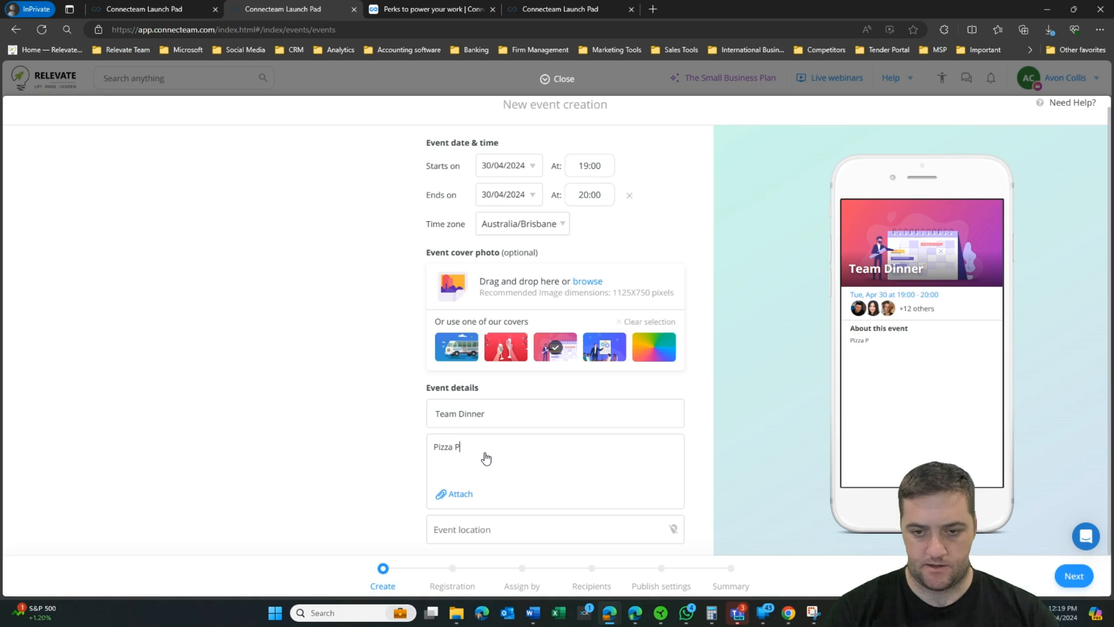
{"action": "type", "text": "arty"}
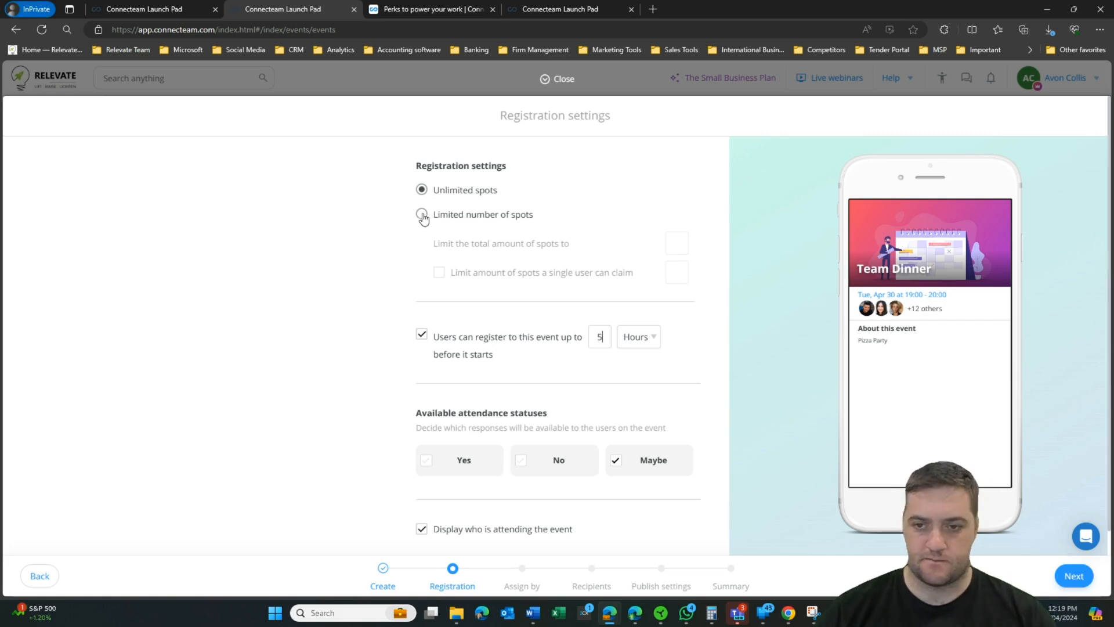
{"action": "scroll", "coordinate": [453, 323], "scroll_direction": "down", "scroll_amount": 1}
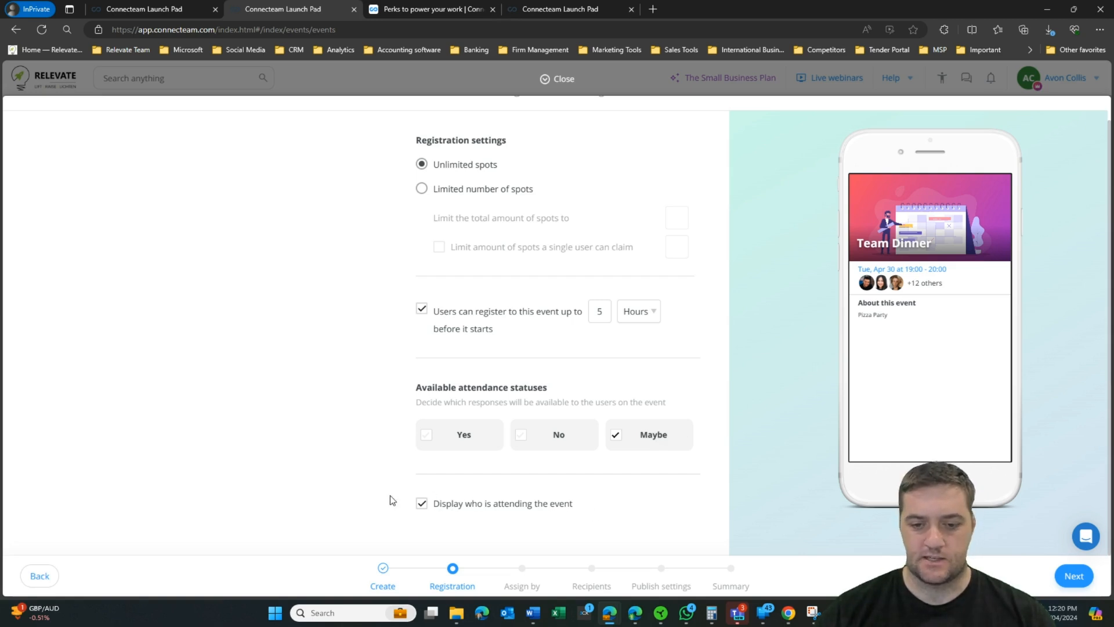
Step: Advance the Team Dinner event past registration, Smart Groups assignment and recipients to publish settings
{"action": "left_click", "coordinate": [1073, 575]}
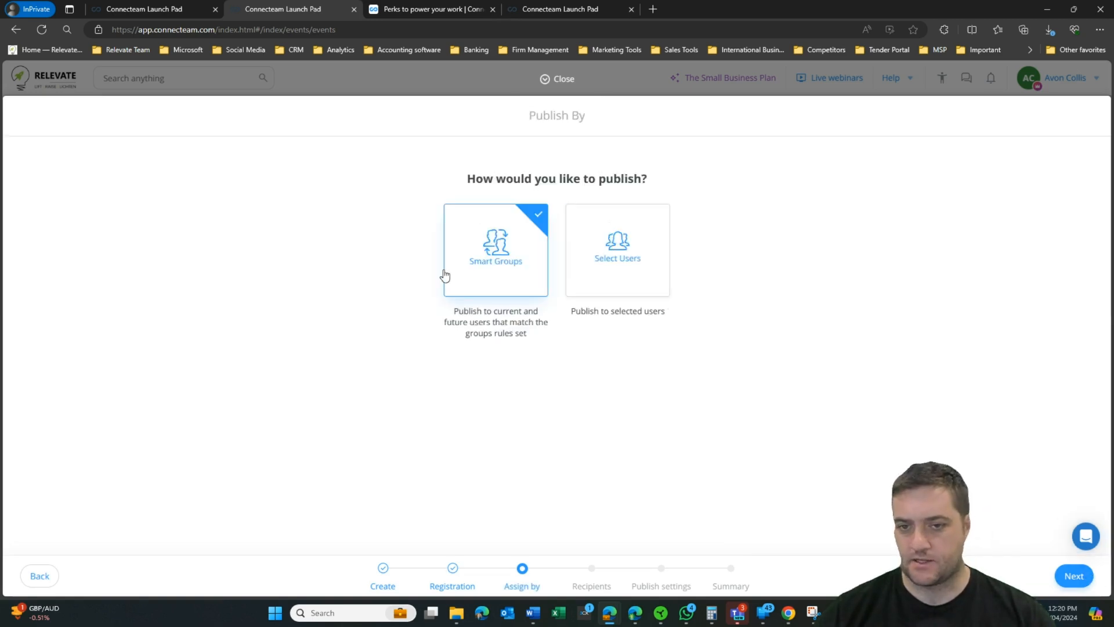
{"action": "left_click", "coordinate": [1061, 572]}
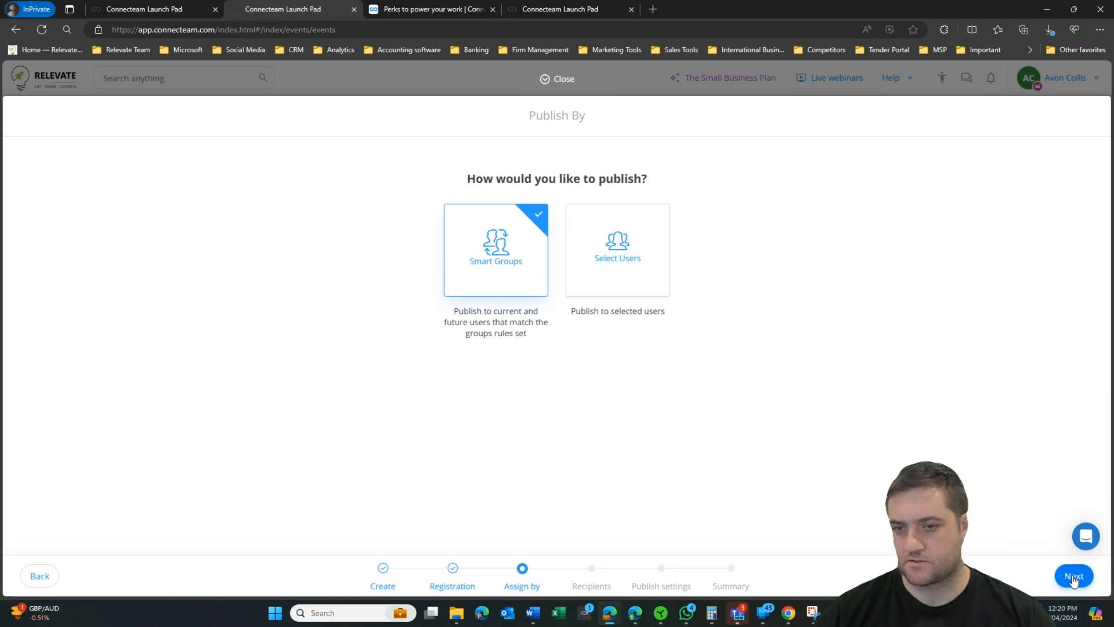
{"action": "left_click", "coordinate": [1072, 575]}
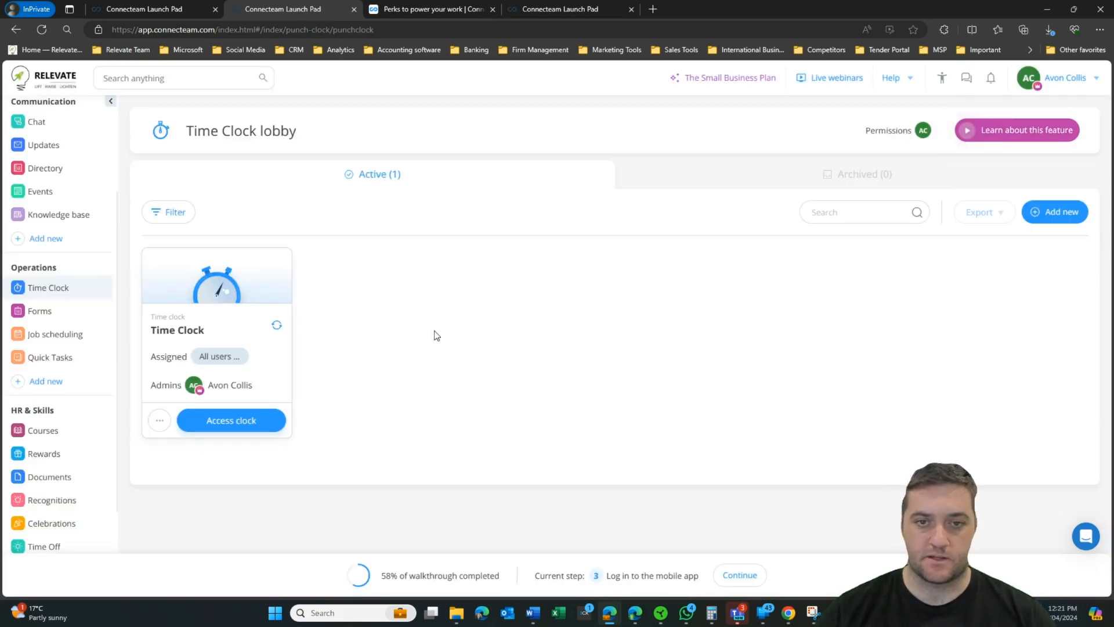
Step: Open the existing time clock and set its payroll cycle to 2 weeks
{"action": "left_click", "coordinate": [251, 430]}
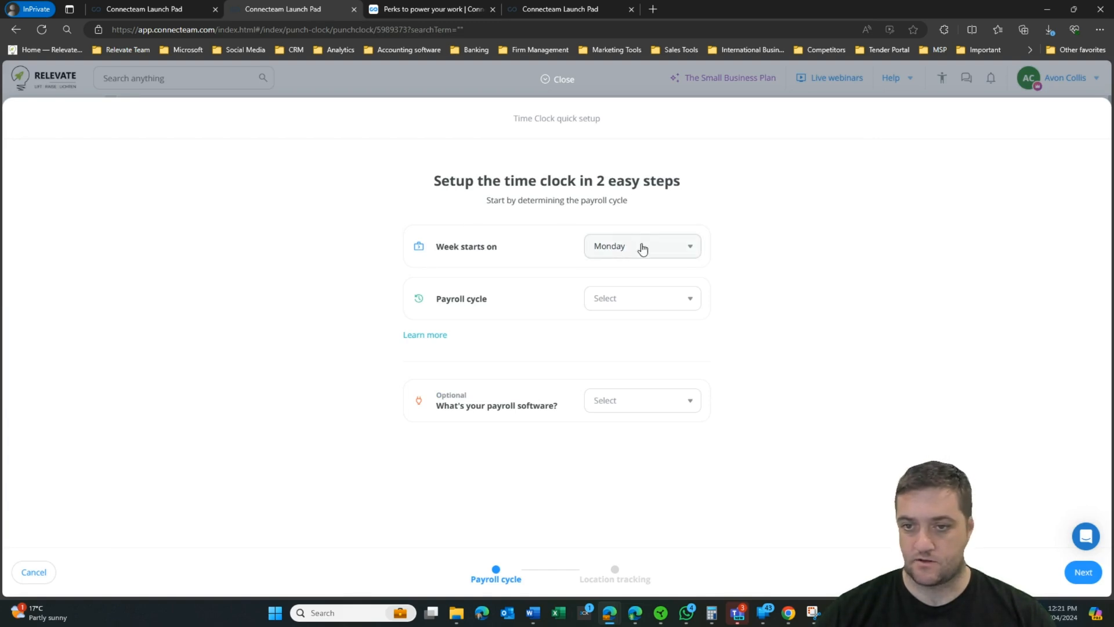
{"action": "left_click", "coordinate": [628, 299]}
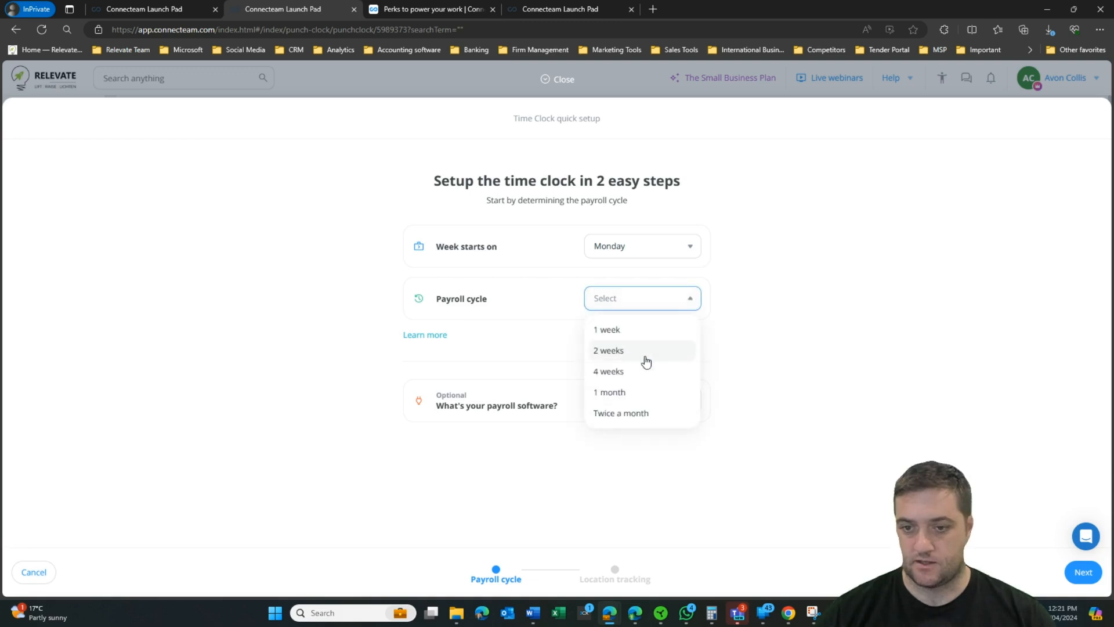
{"action": "left_click", "coordinate": [645, 353]}
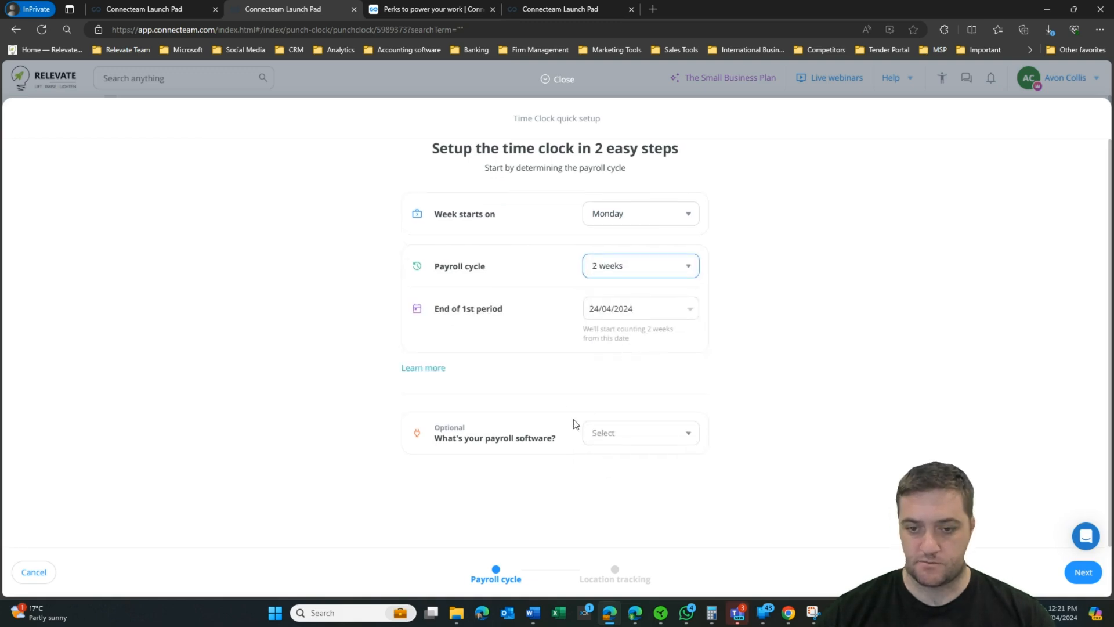
Step: Choose the payroll software and turn location tracking off
{"action": "left_click", "coordinate": [601, 444]}
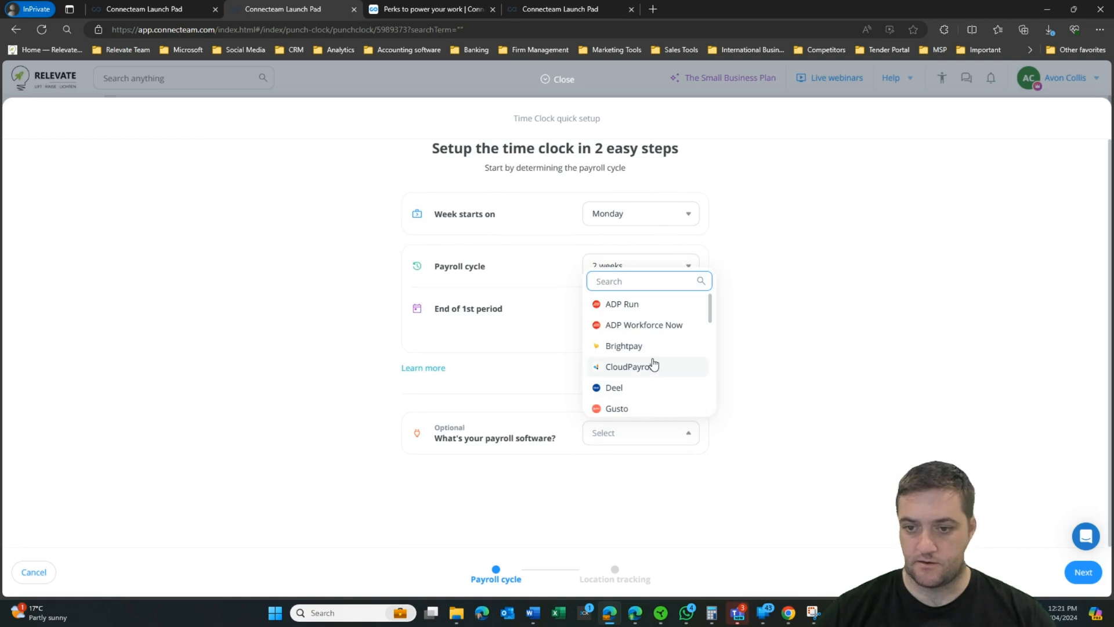
{"action": "scroll", "coordinate": [650, 364], "scroll_direction": "down", "scroll_amount": 3}
{"action": "left_click", "coordinate": [652, 366]}
{"action": "left_click", "coordinate": [1083, 573]}
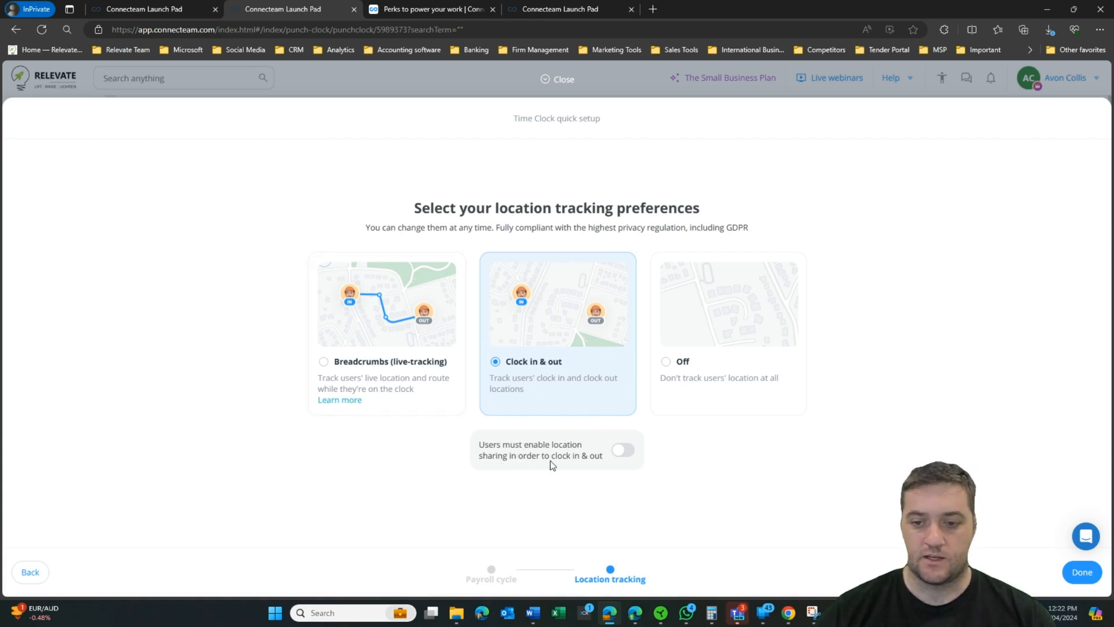
{"action": "left_click", "coordinate": [718, 366]}
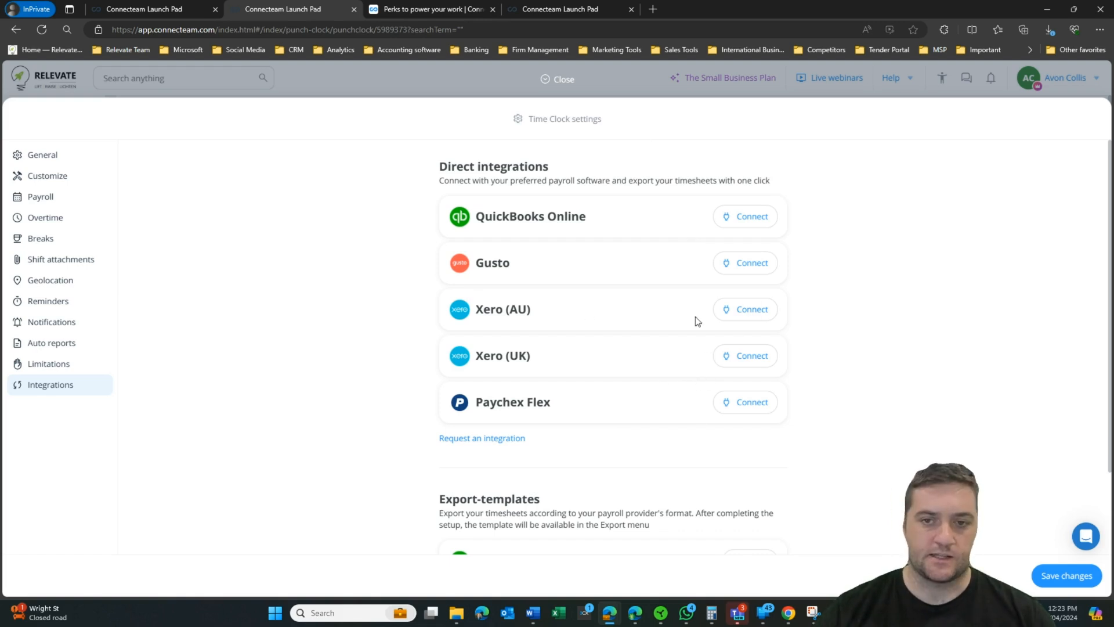
Step: Review the General time clock settings: work days, day length, daily limits and timesheet approval
{"action": "left_click", "coordinate": [47, 157]}
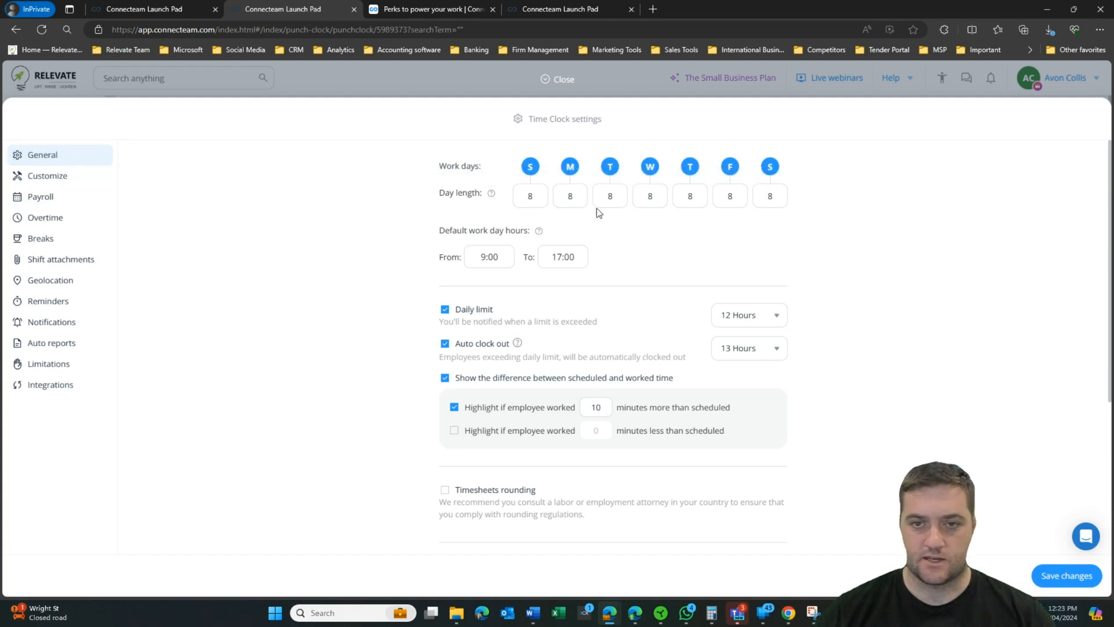
{"action": "scroll", "coordinate": [522, 239], "scroll_direction": "down", "scroll_amount": 1}
{"action": "scroll", "coordinate": [496, 210], "scroll_direction": "up", "scroll_amount": 1}
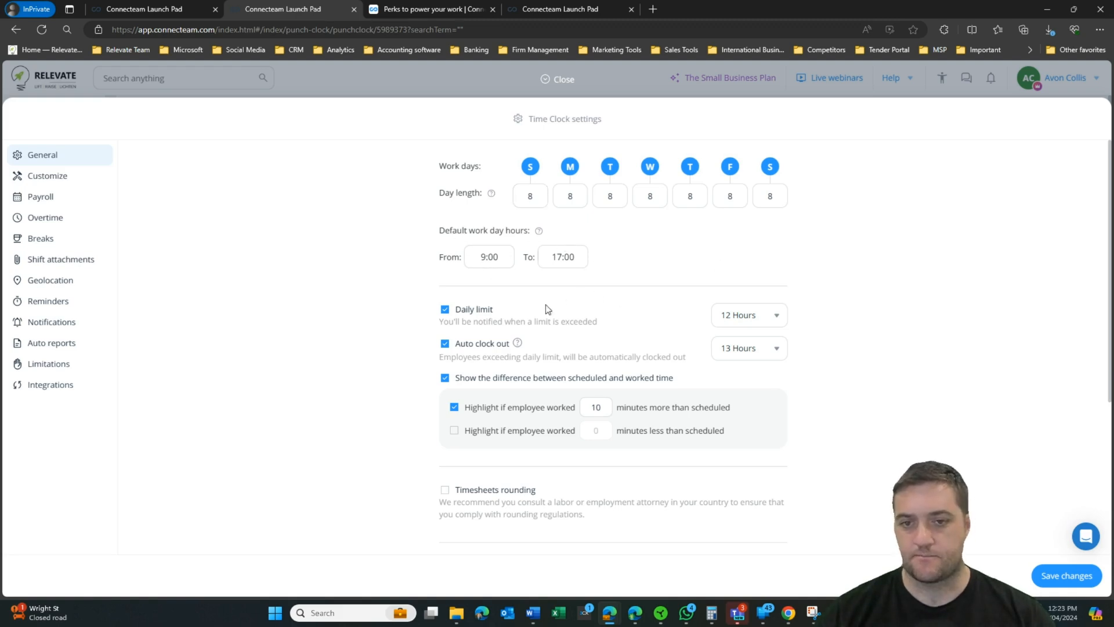
{"action": "scroll", "coordinate": [545, 308], "scroll_direction": "down", "scroll_amount": 2}
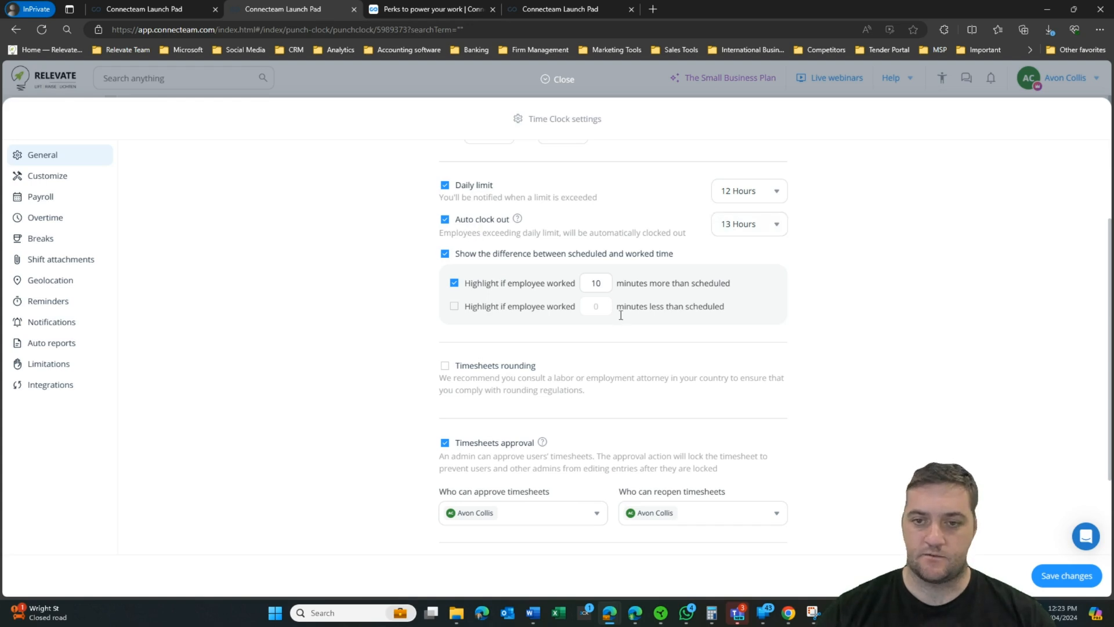
{"action": "scroll", "coordinate": [934, 304], "scroll_direction": "down", "scroll_amount": 1}
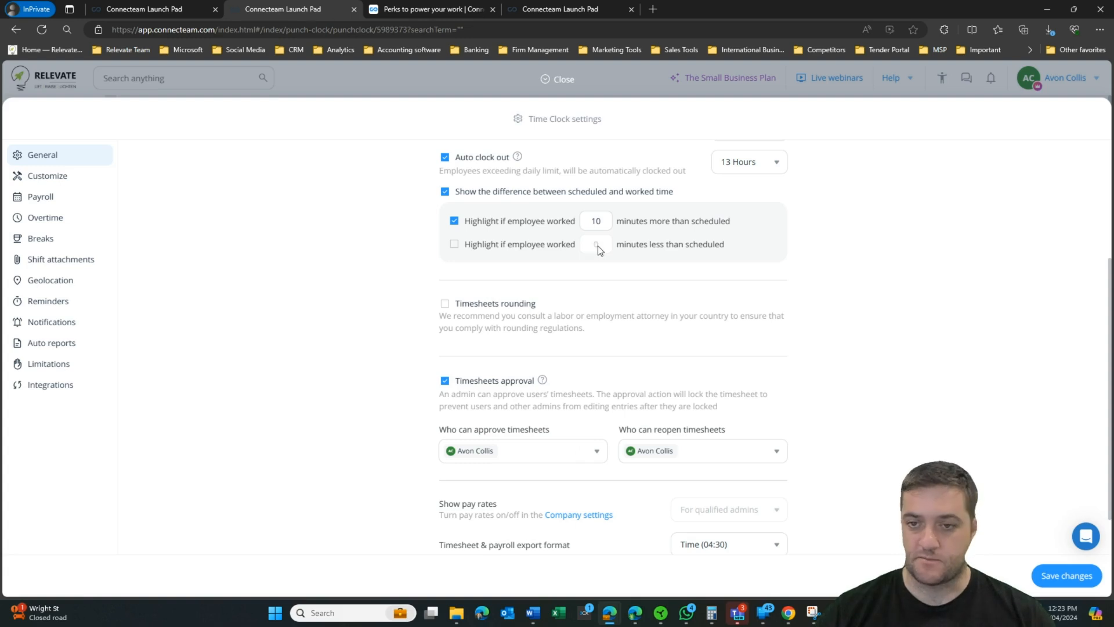
{"action": "scroll", "coordinate": [837, 271], "scroll_direction": "down", "scroll_amount": 1}
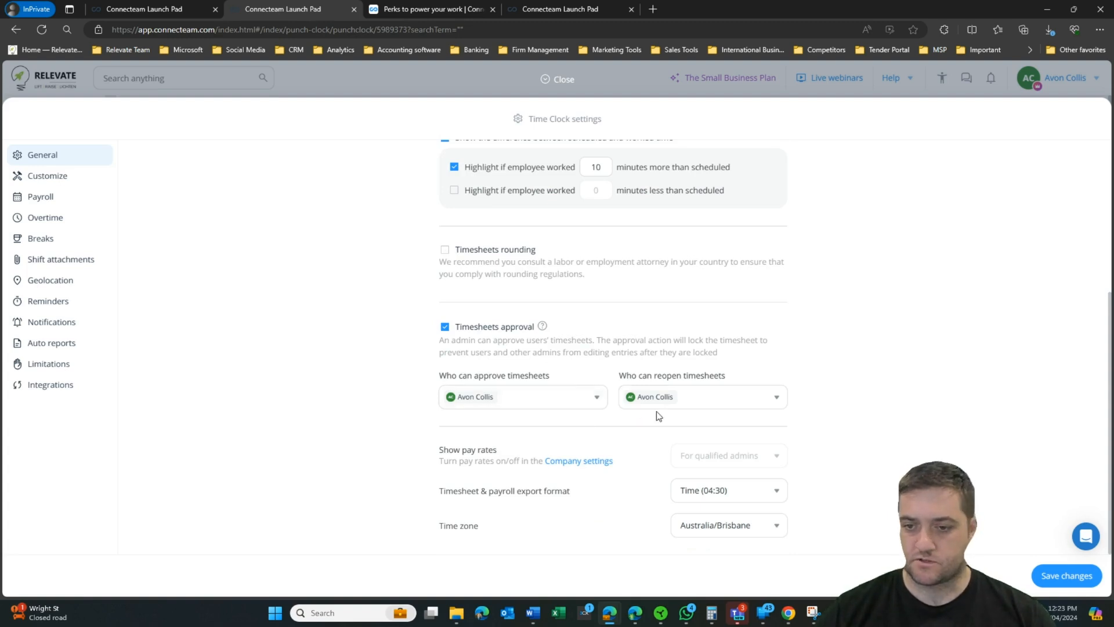
{"action": "left_click", "coordinate": [47, 175]}
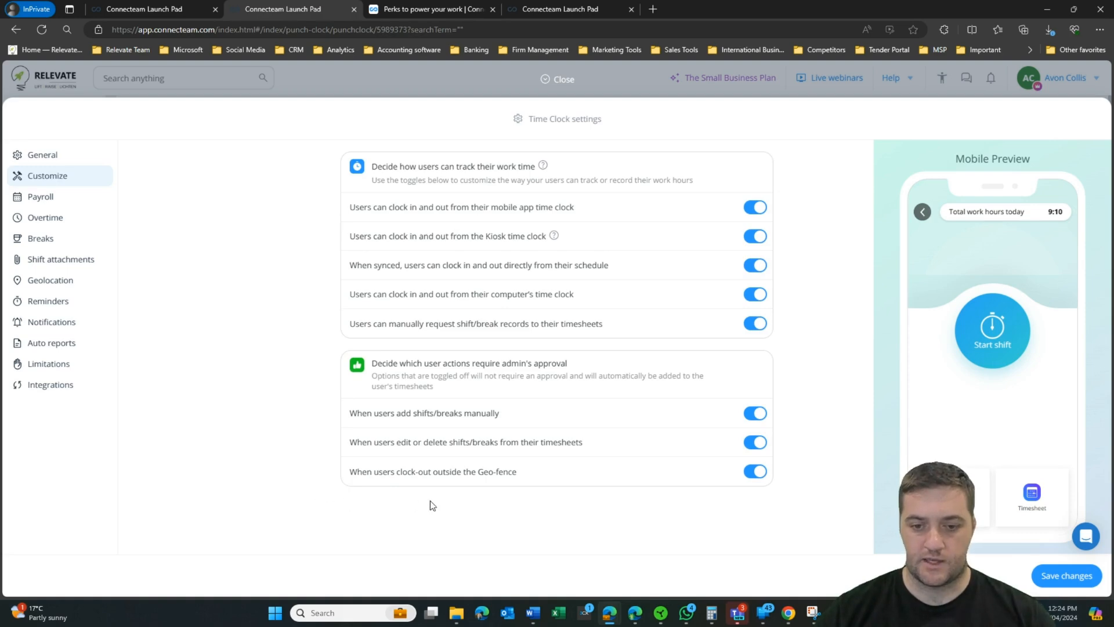
Step: Look through the customization, payroll and overtime options before moving to the Breaks settings
{"action": "scroll", "coordinate": [278, 285], "scroll_direction": "down", "scroll_amount": 10}
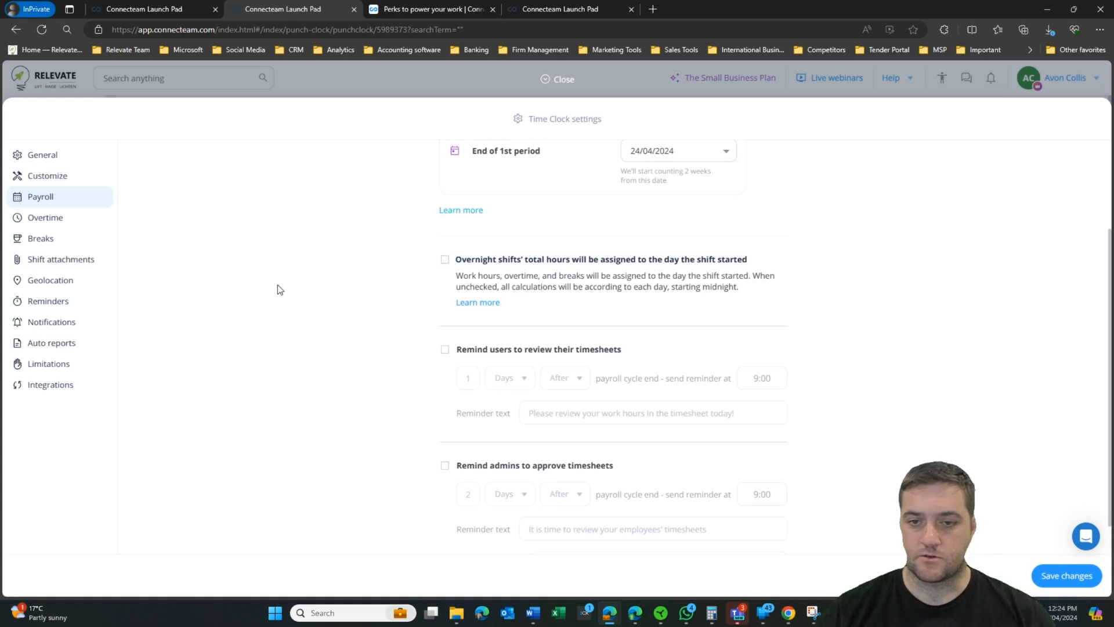
{"action": "scroll", "coordinate": [277, 284], "scroll_direction": "down", "scroll_amount": 1}
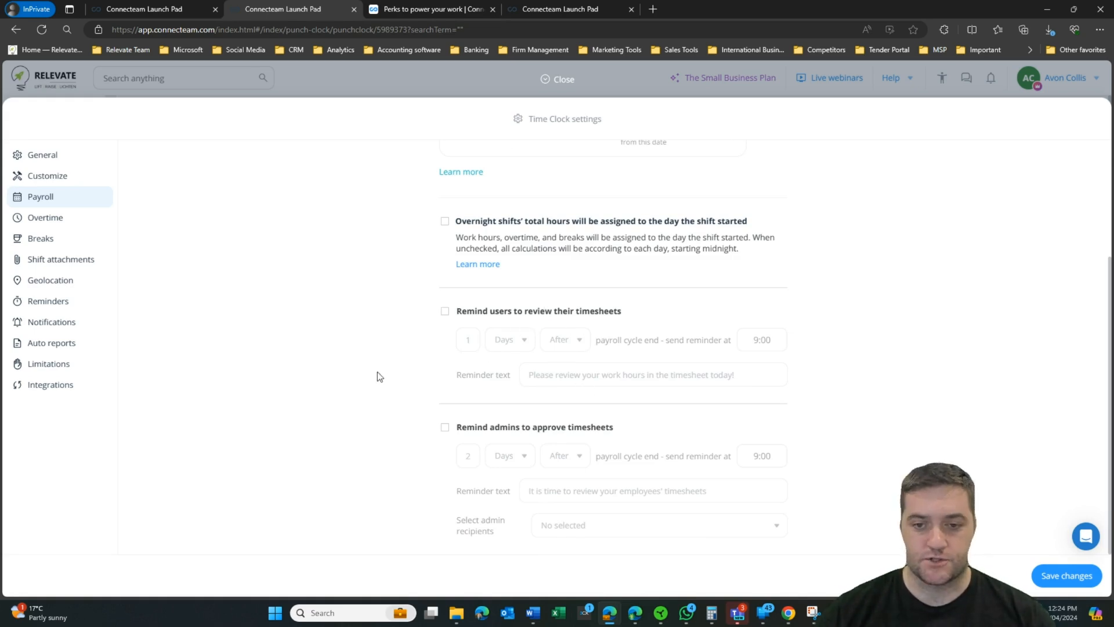
{"action": "scroll", "coordinate": [368, 403], "scroll_direction": "down", "scroll_amount": 5}
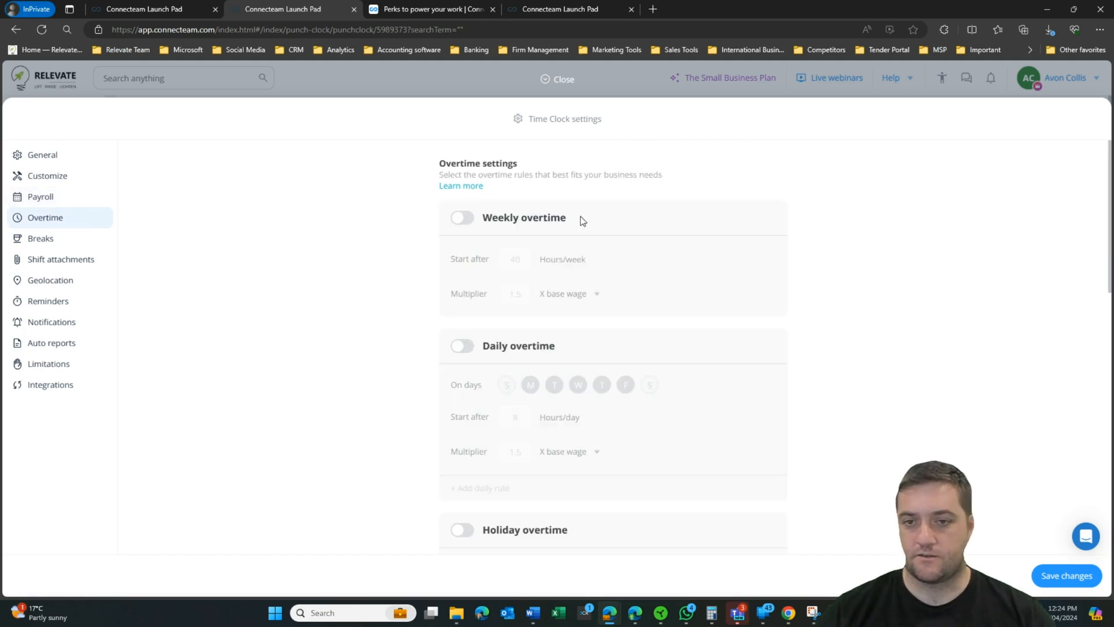
{"action": "scroll", "coordinate": [378, 297], "scroll_direction": "down", "scroll_amount": 5}
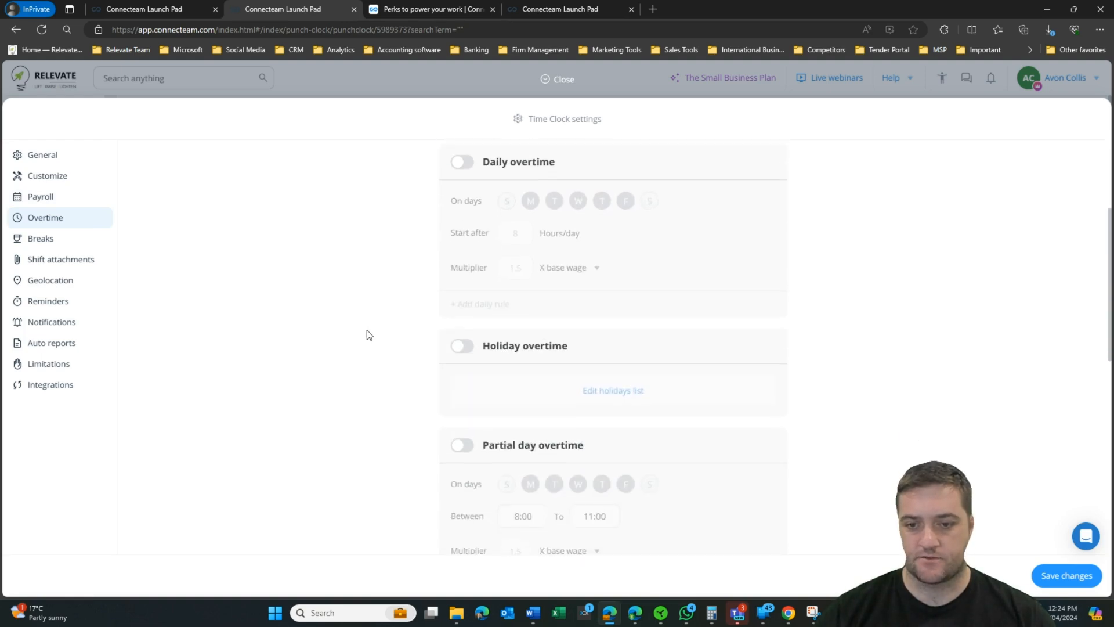
{"action": "scroll", "coordinate": [369, 316], "scroll_direction": "down", "scroll_amount": 6}
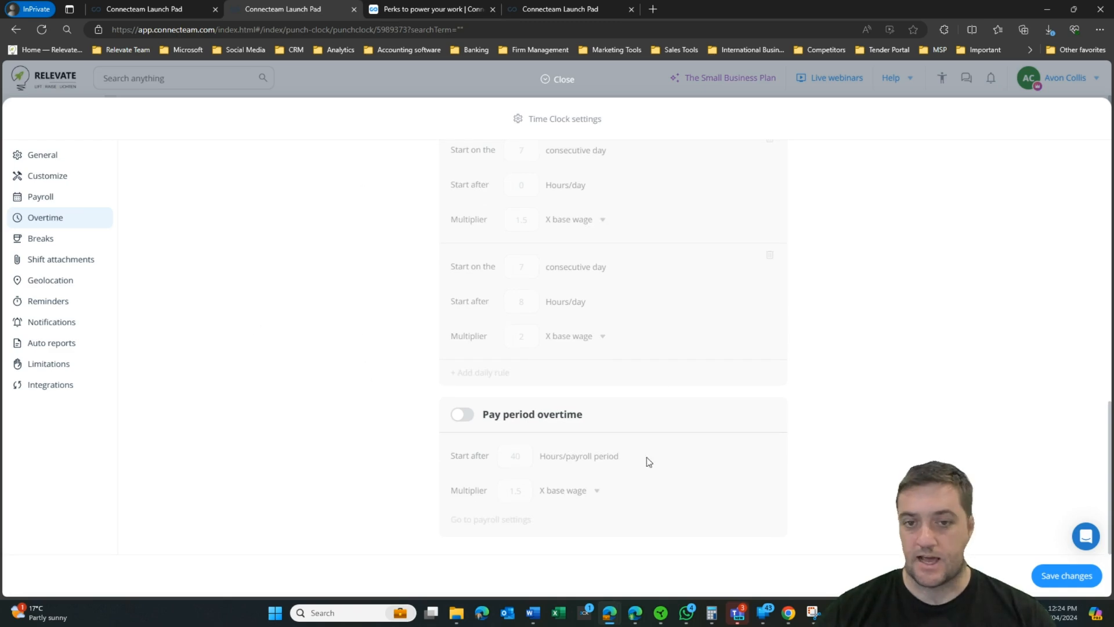
{"action": "scroll", "coordinate": [518, 374], "scroll_direction": "up", "scroll_amount": 5}
{"action": "scroll", "coordinate": [518, 374], "scroll_direction": "up", "scroll_amount": 5}
{"action": "left_click", "coordinate": [40, 238]}
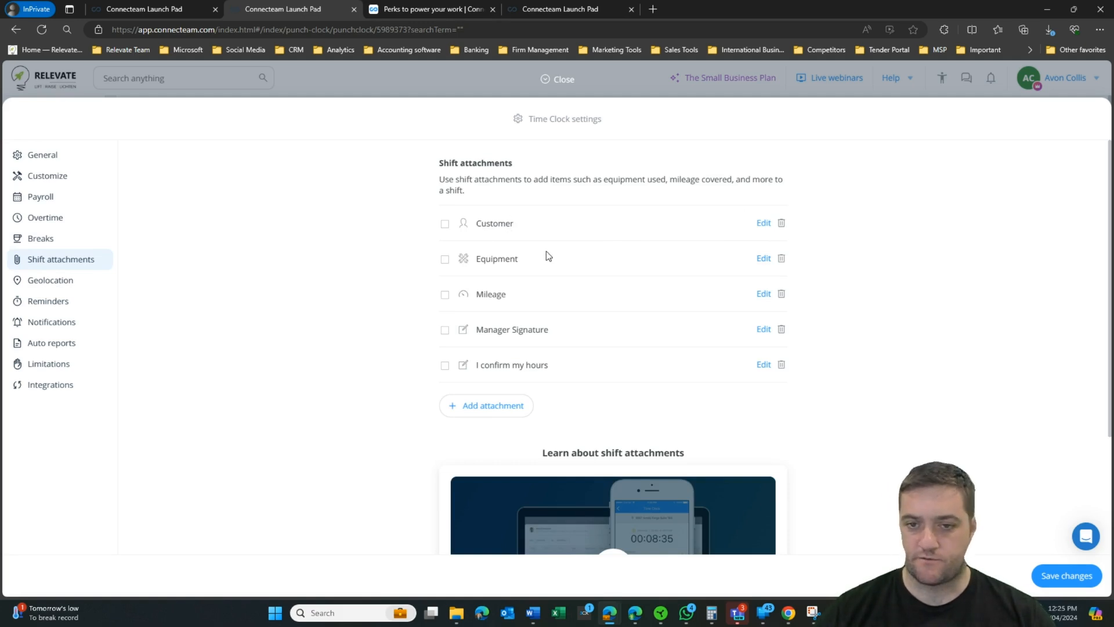
Step: Look over the shift attachments list and start adding a new attachment
{"action": "scroll", "coordinate": [624, 287], "scroll_direction": "down", "scroll_amount": 1}
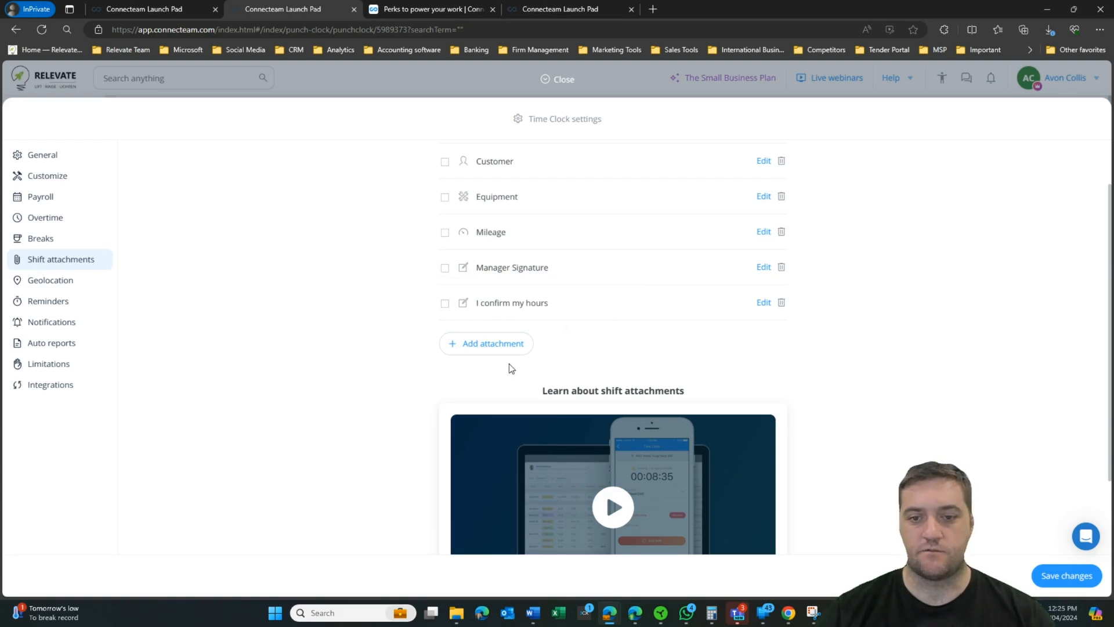
{"action": "scroll", "coordinate": [294, 355], "scroll_direction": "down", "scroll_amount": 2}
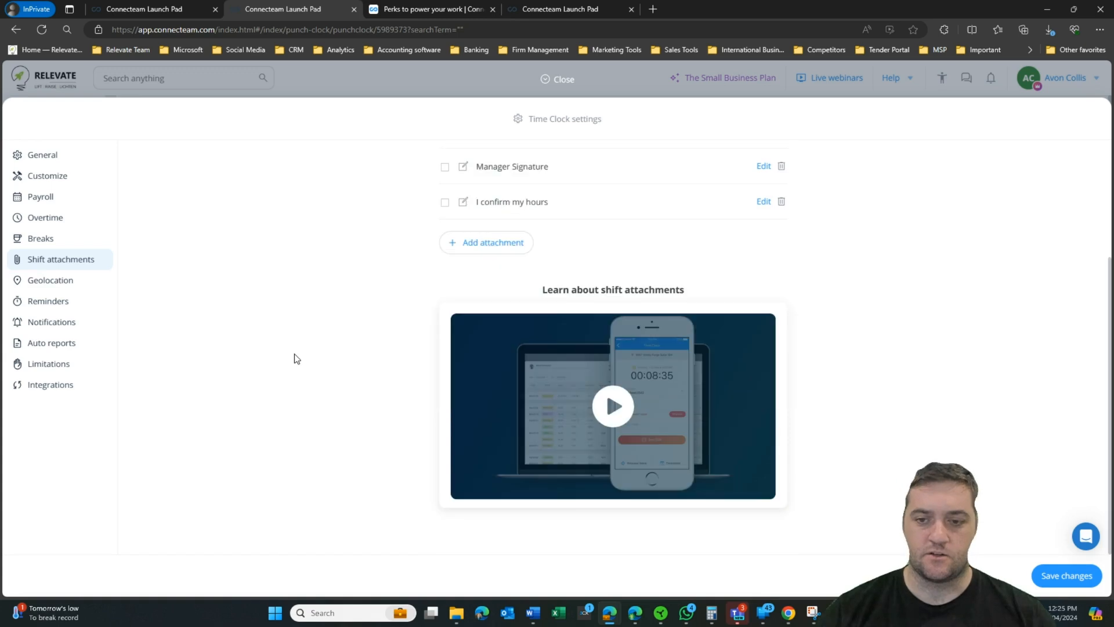
{"action": "scroll", "coordinate": [293, 356], "scroll_direction": "up", "scroll_amount": 3}
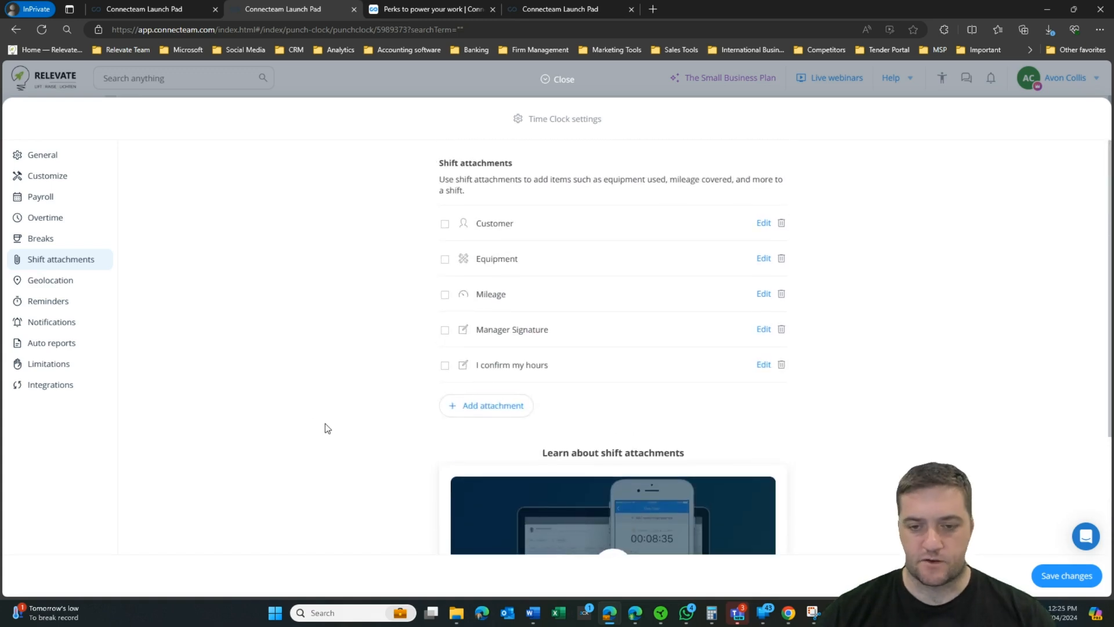
{"action": "left_click", "coordinate": [509, 408]}
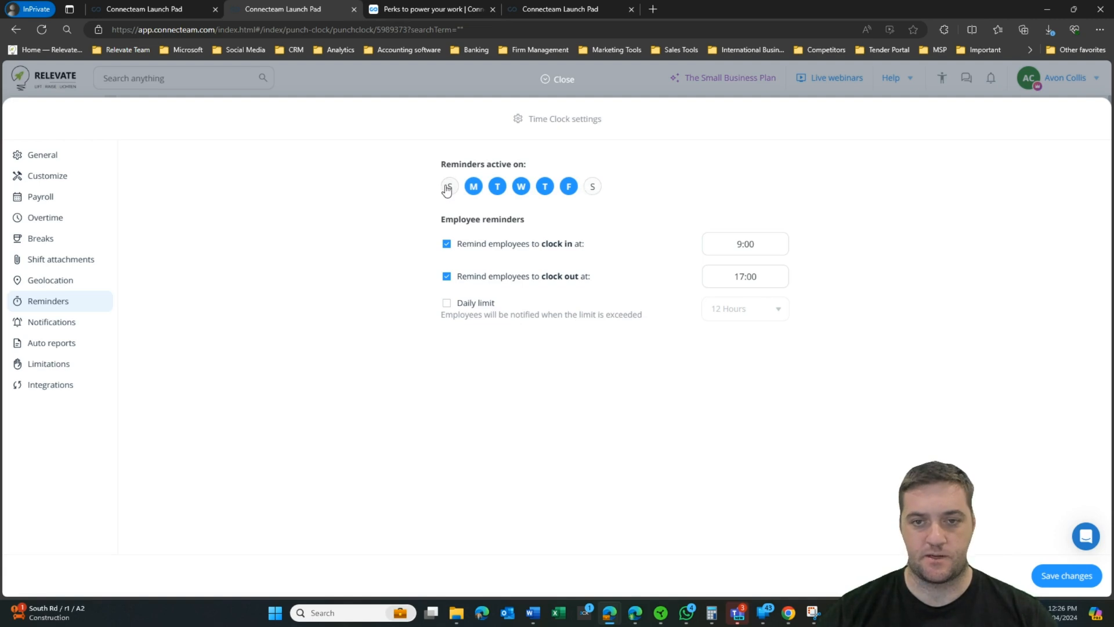
Step: Review the Time Clock notification, automatic report and clock-in limitation settings
{"action": "left_click", "coordinate": [69, 324]}
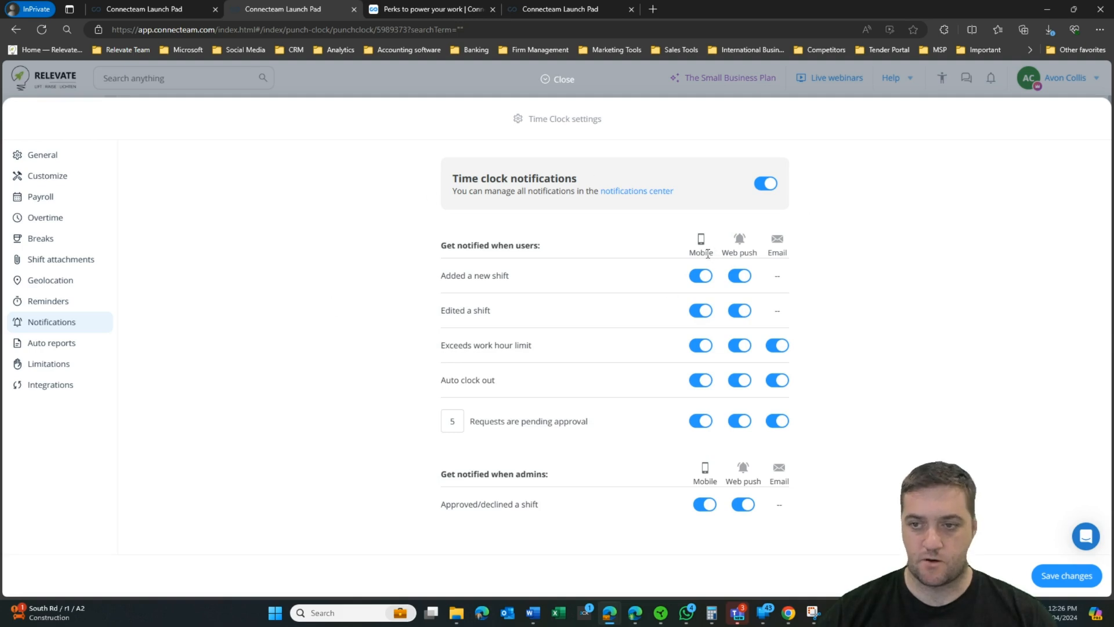
{"action": "left_click", "coordinate": [52, 346]}
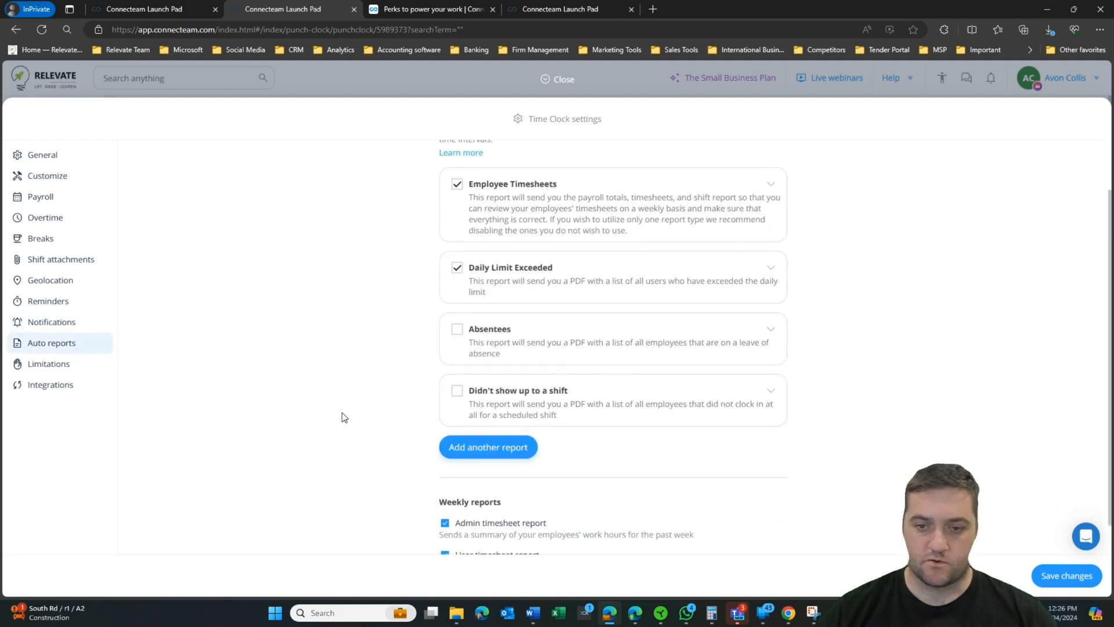
{"action": "scroll", "coordinate": [342, 412], "scroll_direction": "down", "scroll_amount": 1}
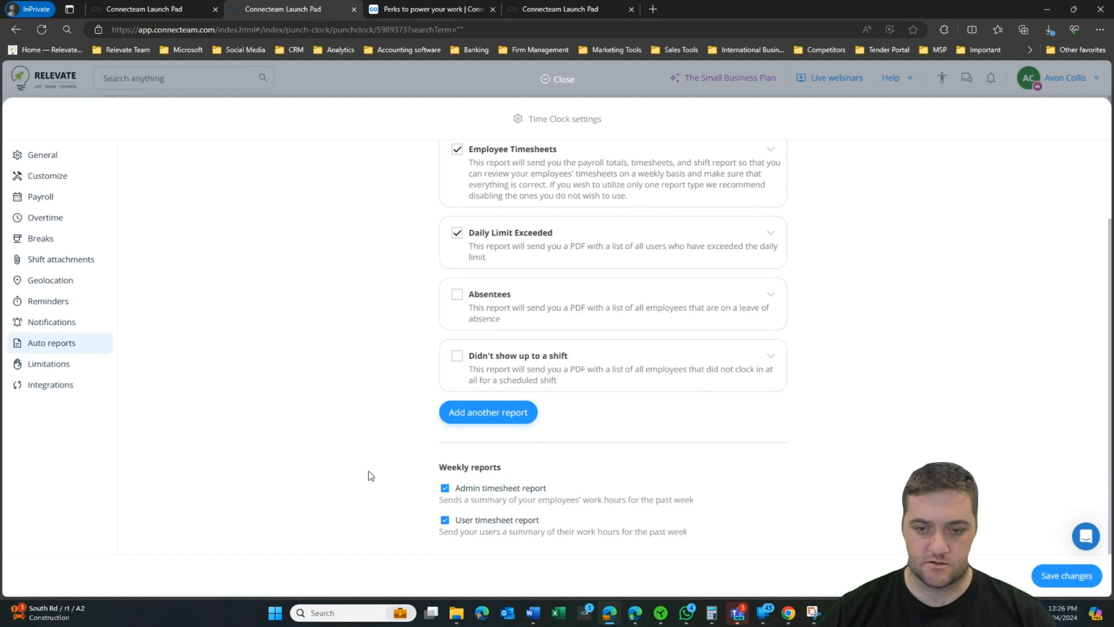
{"action": "left_click", "coordinate": [70, 363]}
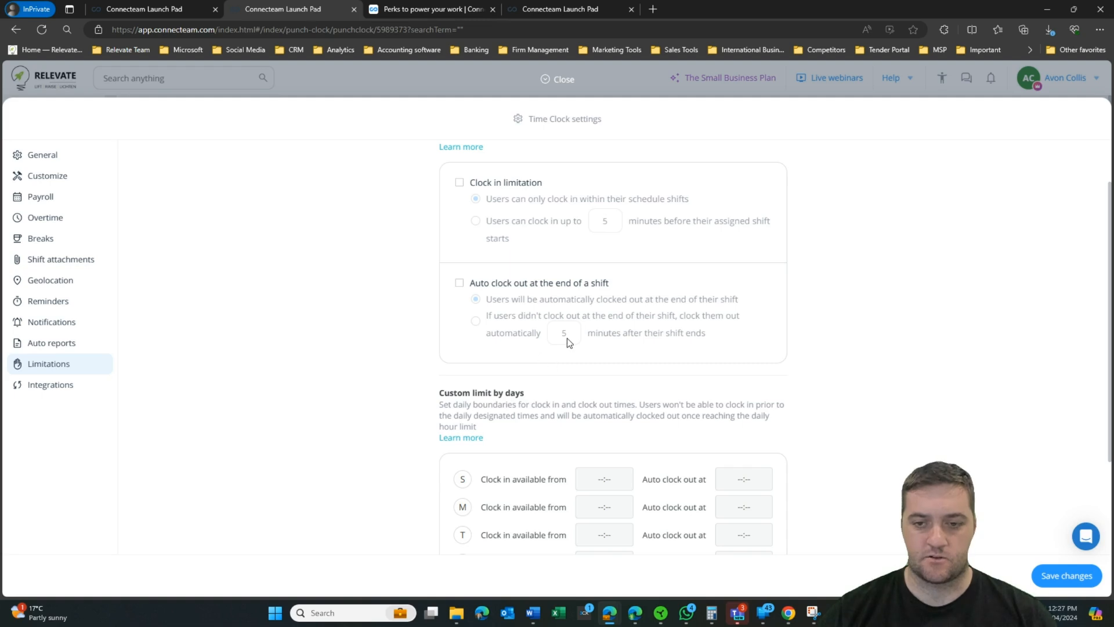
{"action": "scroll", "coordinate": [566, 338], "scroll_direction": "down", "scroll_amount": 2}
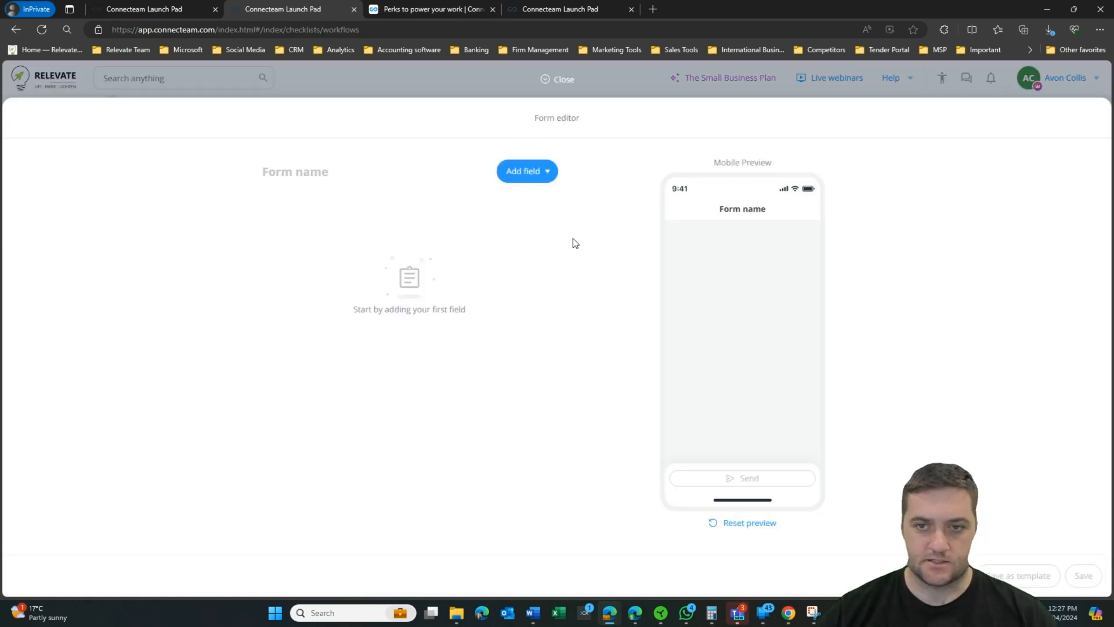
Step: Add the 'to do' description, 'check in' and 'Lights on' tasks, and a 'completed' signature, then save
{"action": "left_click", "coordinate": [530, 179]}
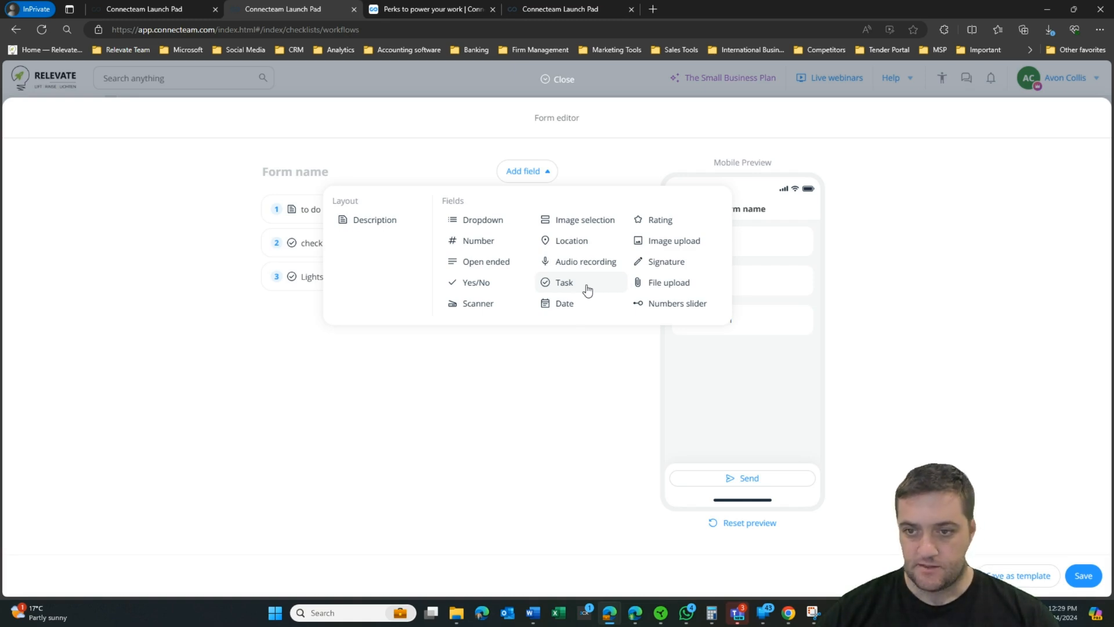
{"action": "left_click", "coordinate": [666, 262]}
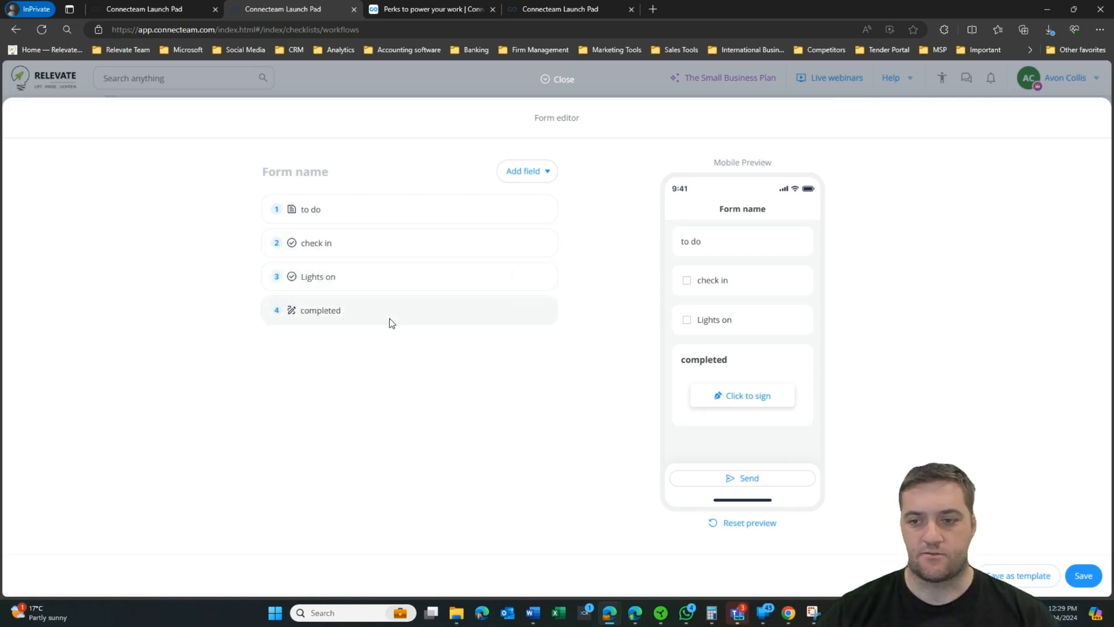
{"action": "left_click", "coordinate": [782, 482]}
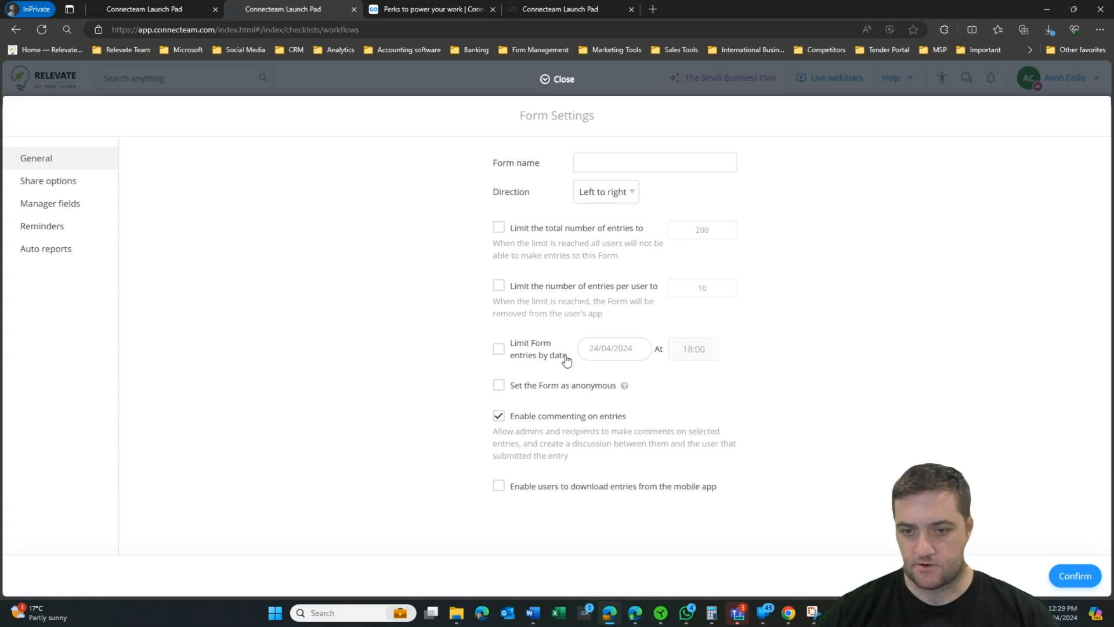
Step: Browse the form's sharing and reminder settings, then switch to the Job Scheduler week view
{"action": "left_click", "coordinate": [49, 180]}
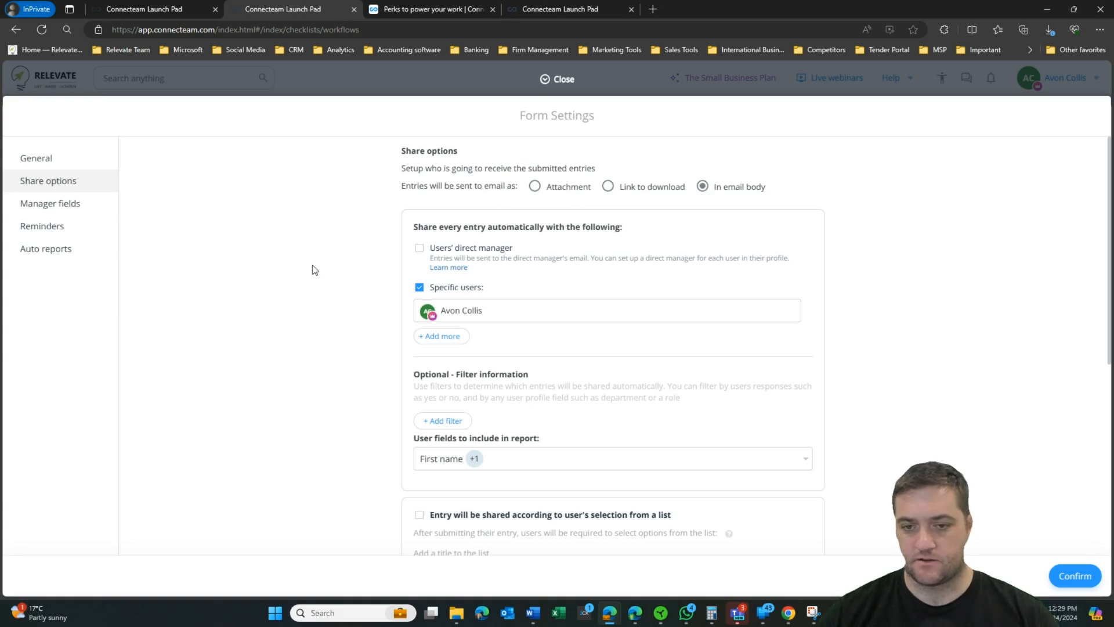
{"action": "scroll", "coordinate": [268, 280], "scroll_direction": "down", "scroll_amount": 10}
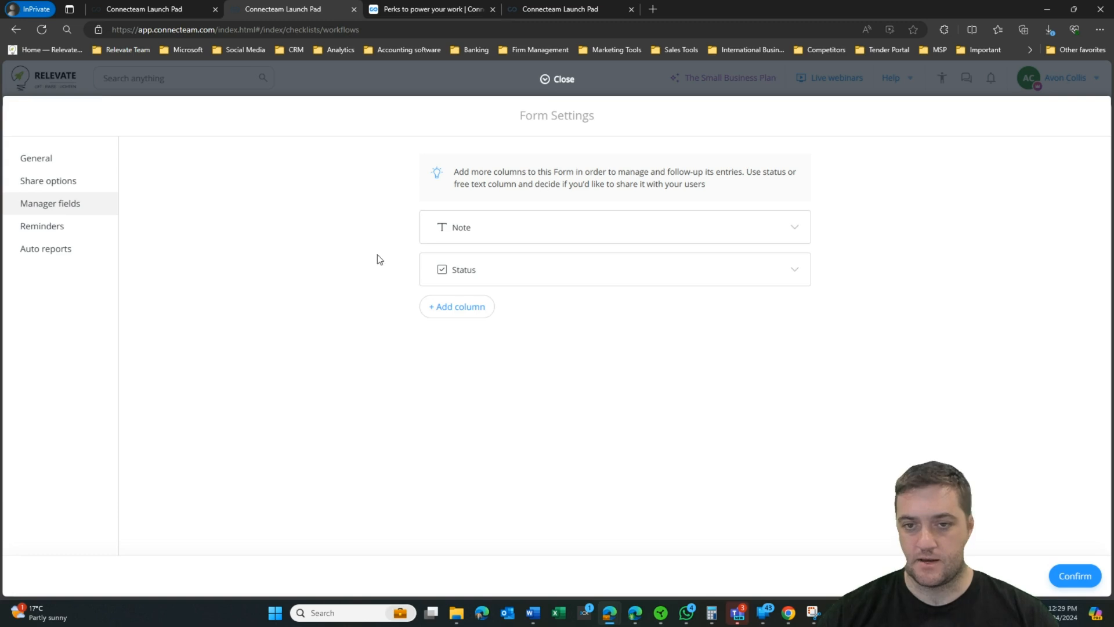
{"action": "left_click", "coordinate": [80, 235]}
{"action": "scroll", "coordinate": [359, 243], "scroll_direction": "down", "scroll_amount": 5}
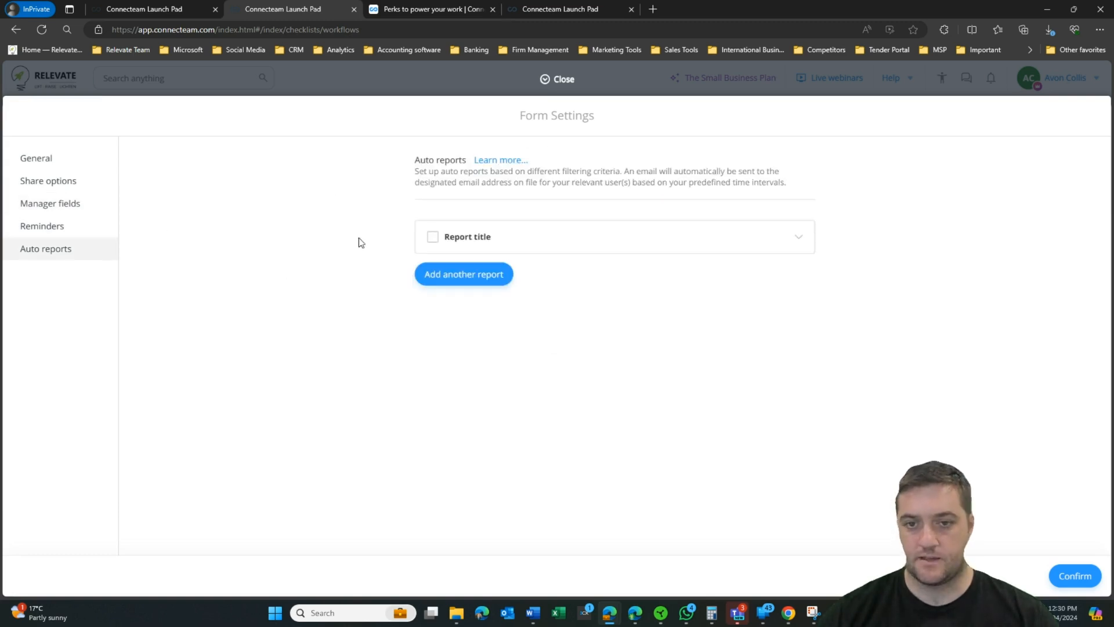
{"action": "left_click", "coordinate": [61, 336]}
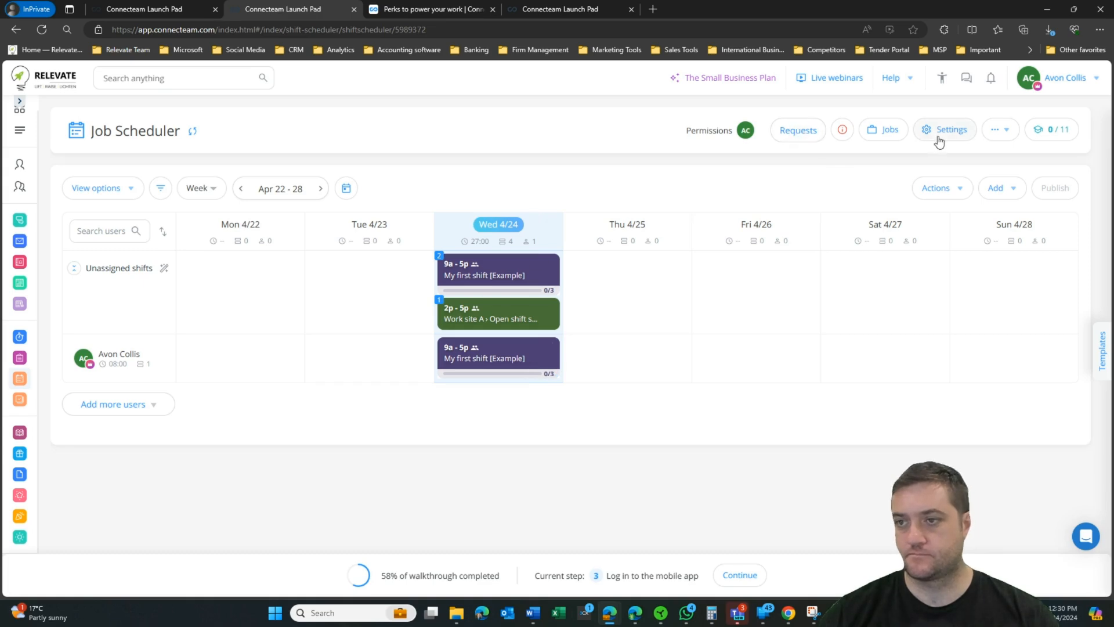
Step: Create a new job named 'Clean the store room' and check its qualified users
{"action": "left_click", "coordinate": [886, 130]}
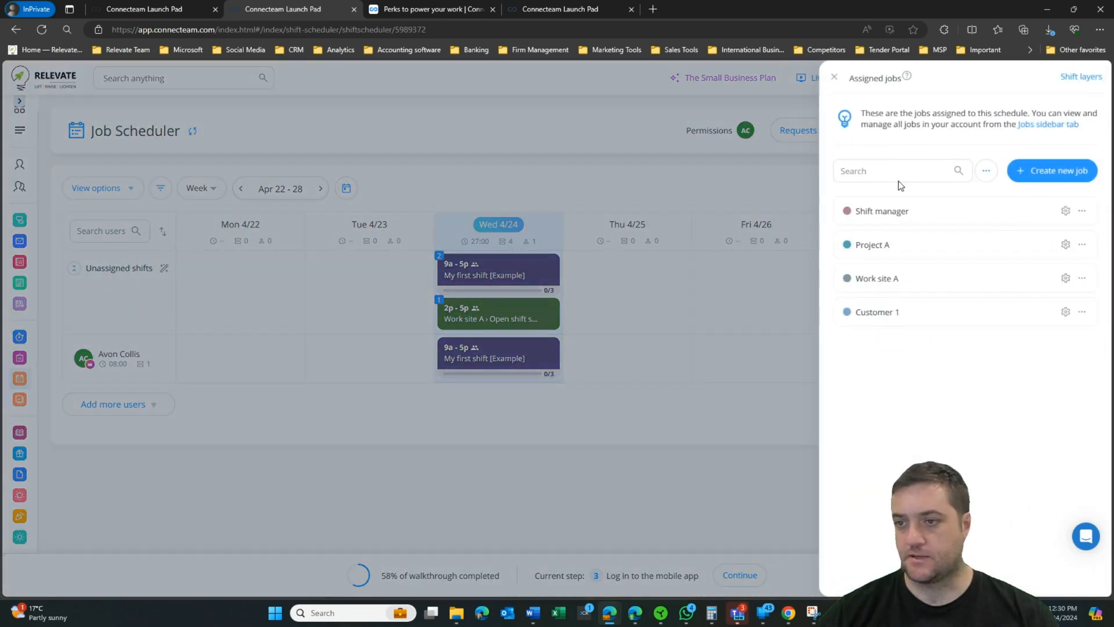
{"action": "left_click", "coordinate": [1077, 171]}
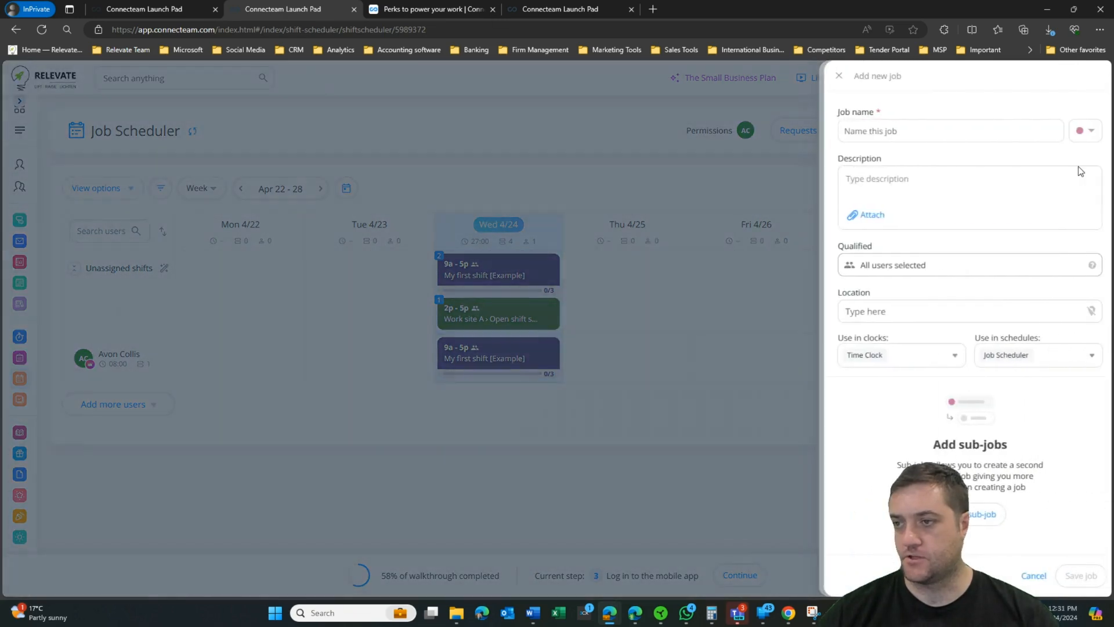
{"action": "left_click", "coordinate": [899, 129]}
{"action": "type", "text": "Clean the store room"}
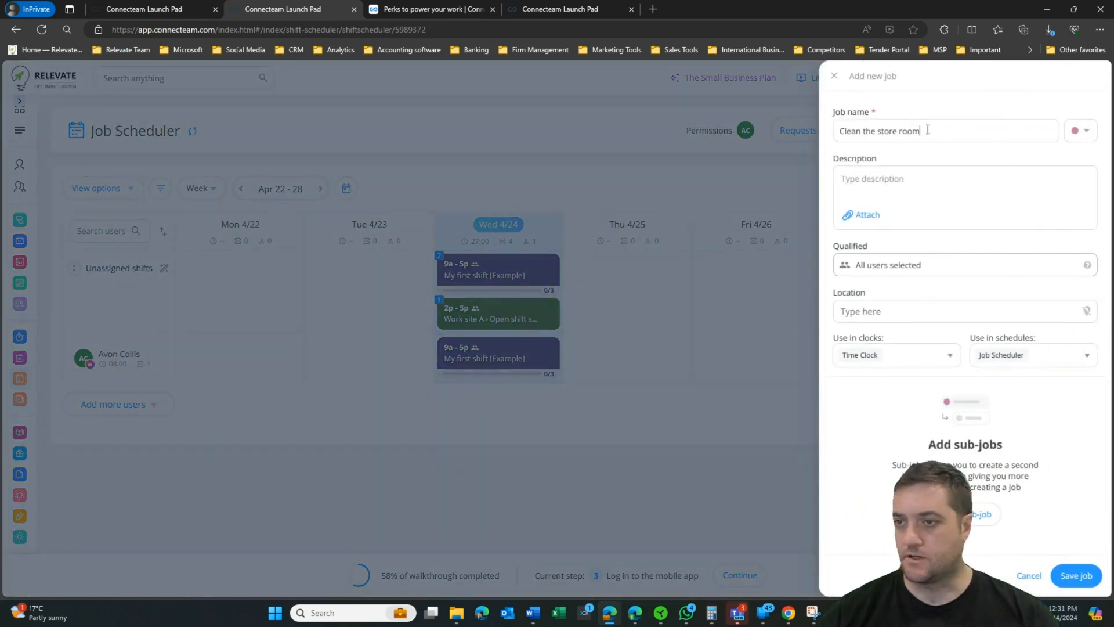
{"action": "left_click", "coordinate": [920, 265]}
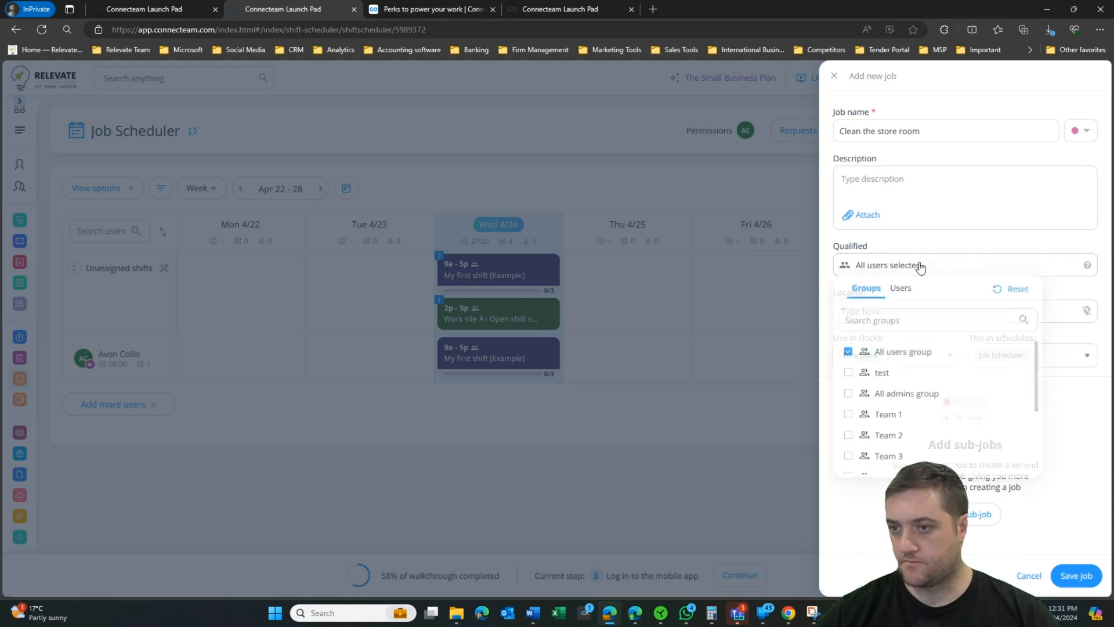
{"action": "left_click", "coordinate": [920, 266]}
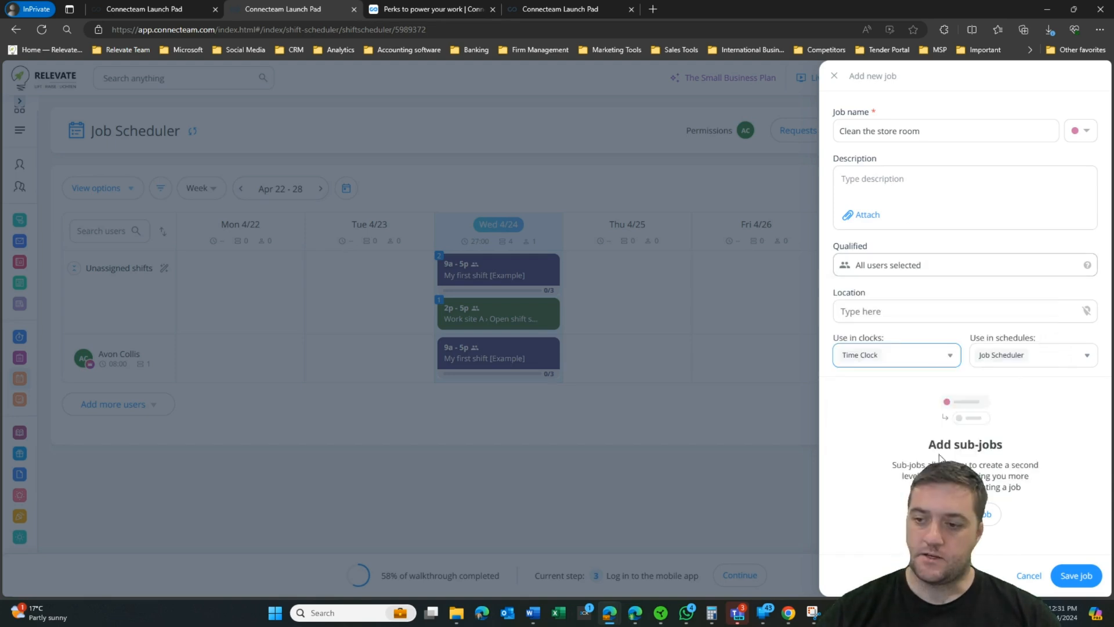
Step: Add sub-jobs 'remove boxes' and 'Check us' to the job and save it
{"action": "left_click", "coordinate": [974, 516]}
{"action": "type", "text": "re"}
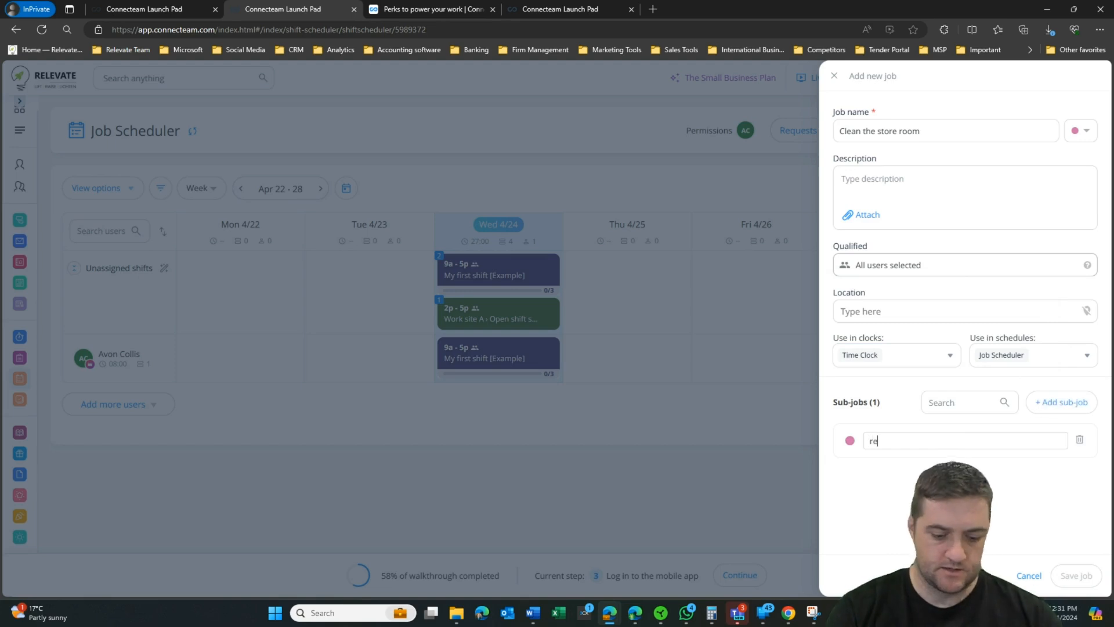
{"action": "type", "text": "move boxes"}
{"action": "left_click", "coordinate": [1071, 406]}
{"action": "type", "text": "Check"}
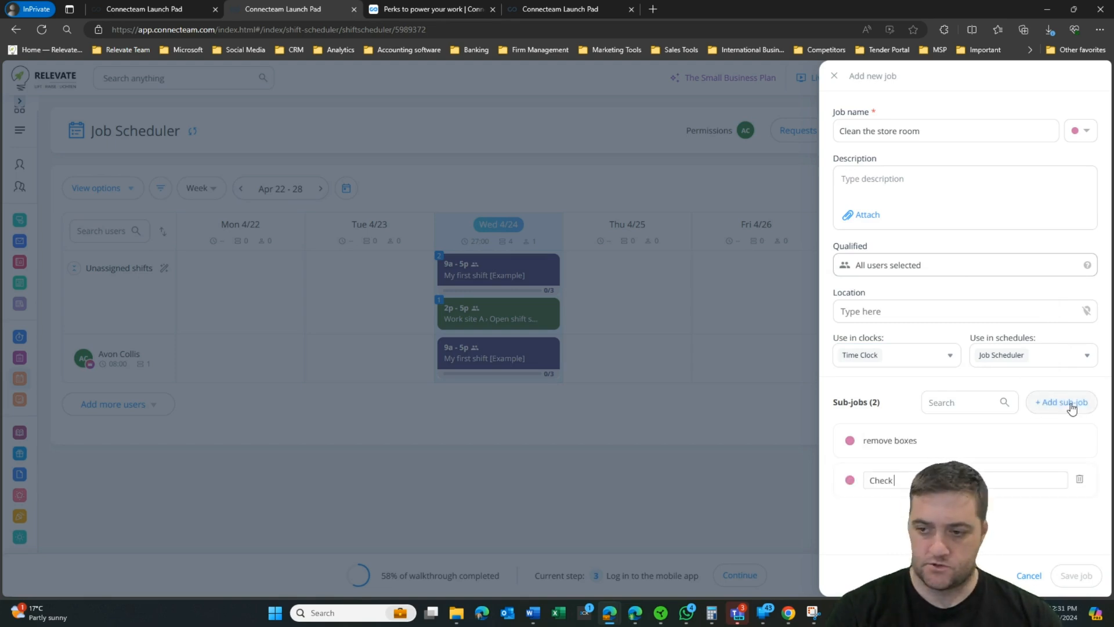
{"action": "type", "text": " us"}
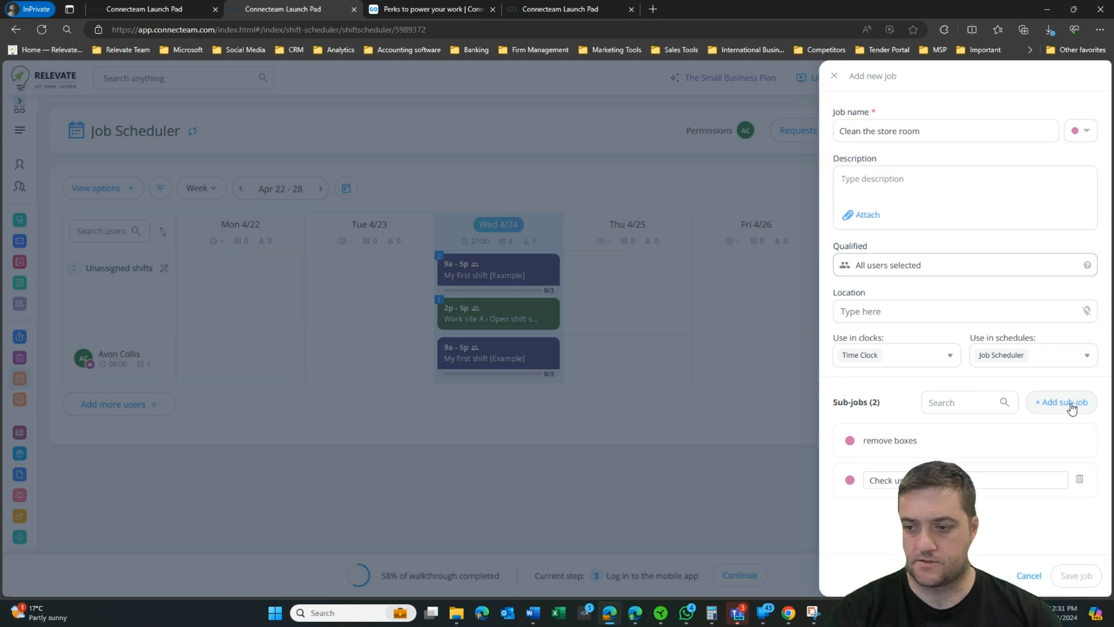
{"action": "key", "text": "Return"}
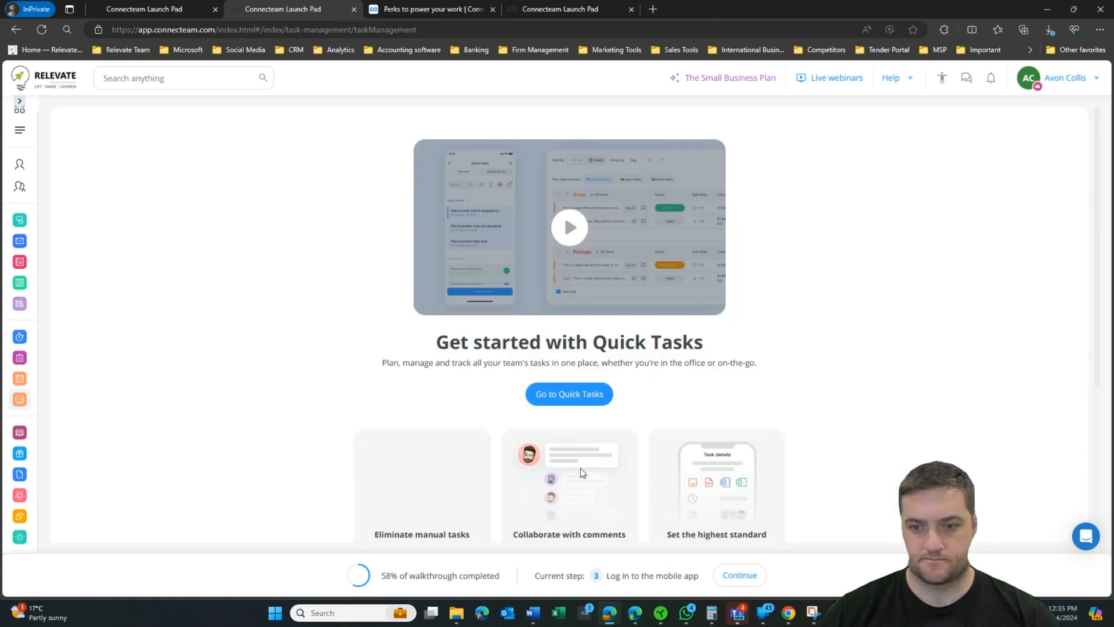
Step: Start a new quick task titled 'Clean store room' and assign it to a user
{"action": "left_click", "coordinate": [569, 394]}
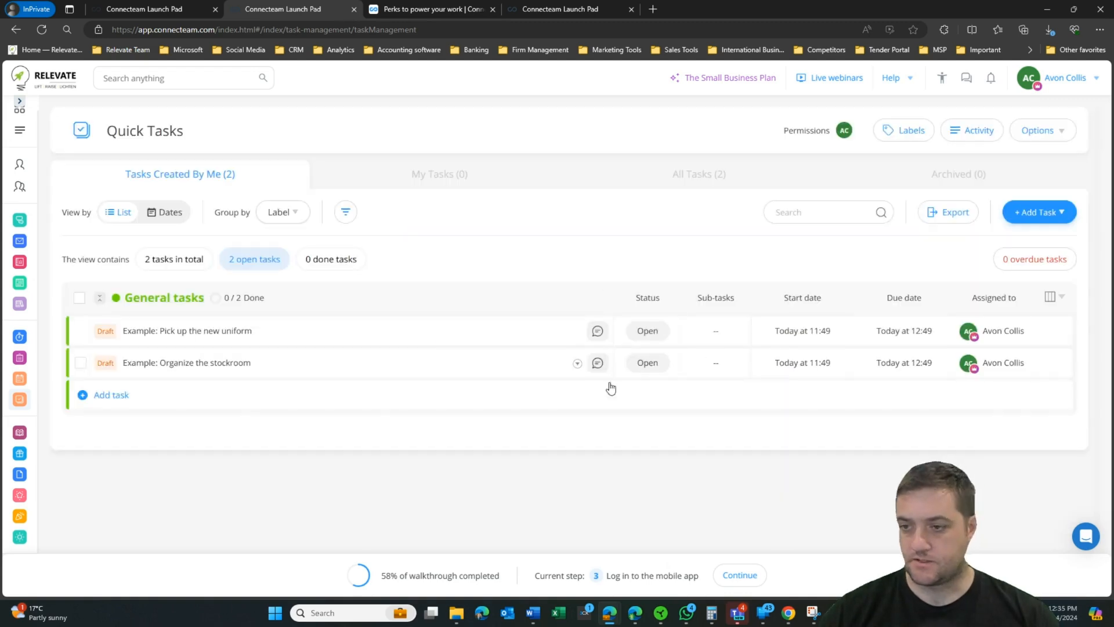
{"action": "left_click", "coordinate": [111, 395]}
{"action": "left_click", "coordinate": [1007, 458]}
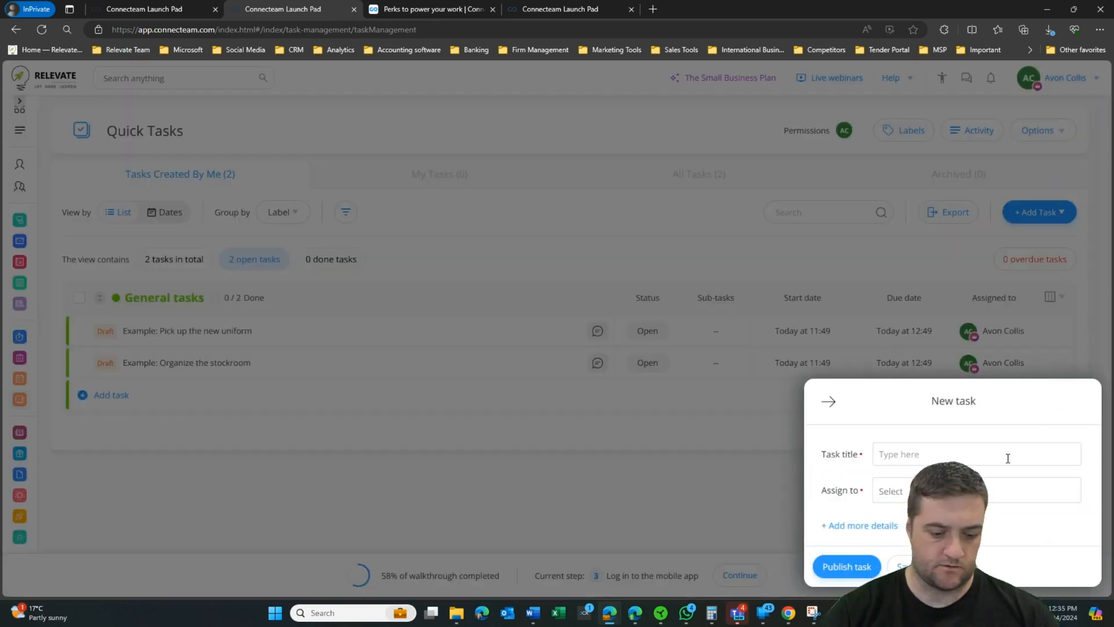
{"action": "type", "text": "Clean stoer"}
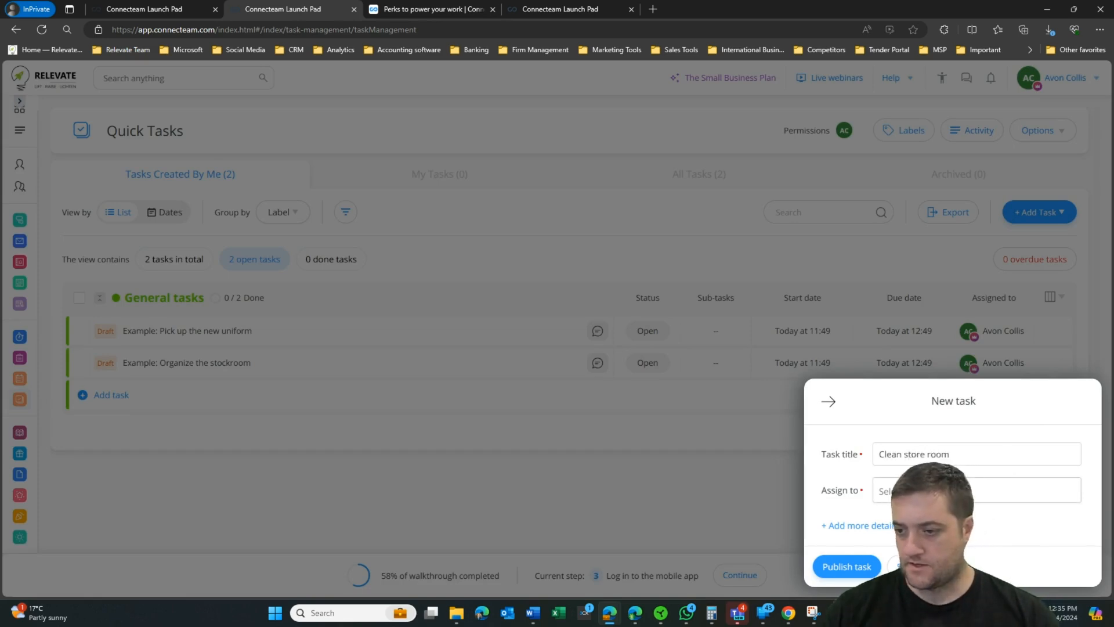
{"action": "left_click", "coordinate": [1004, 491]}
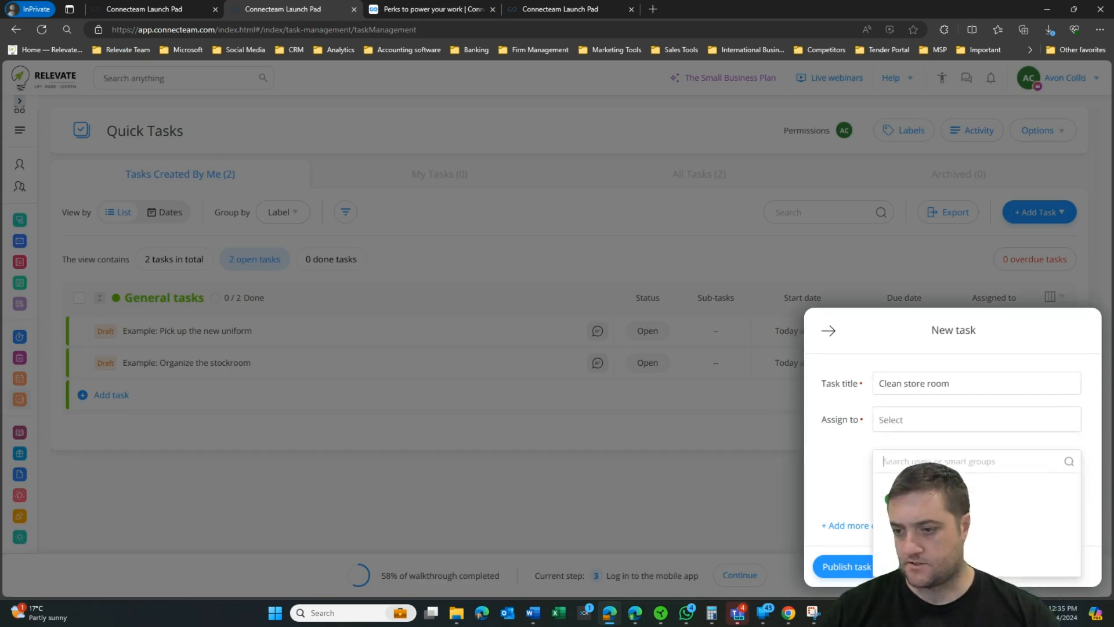
{"action": "left_click", "coordinate": [934, 482]}
Step: Give the task the description 'asdf' and publish it
{"action": "left_click", "coordinate": [858, 525]}
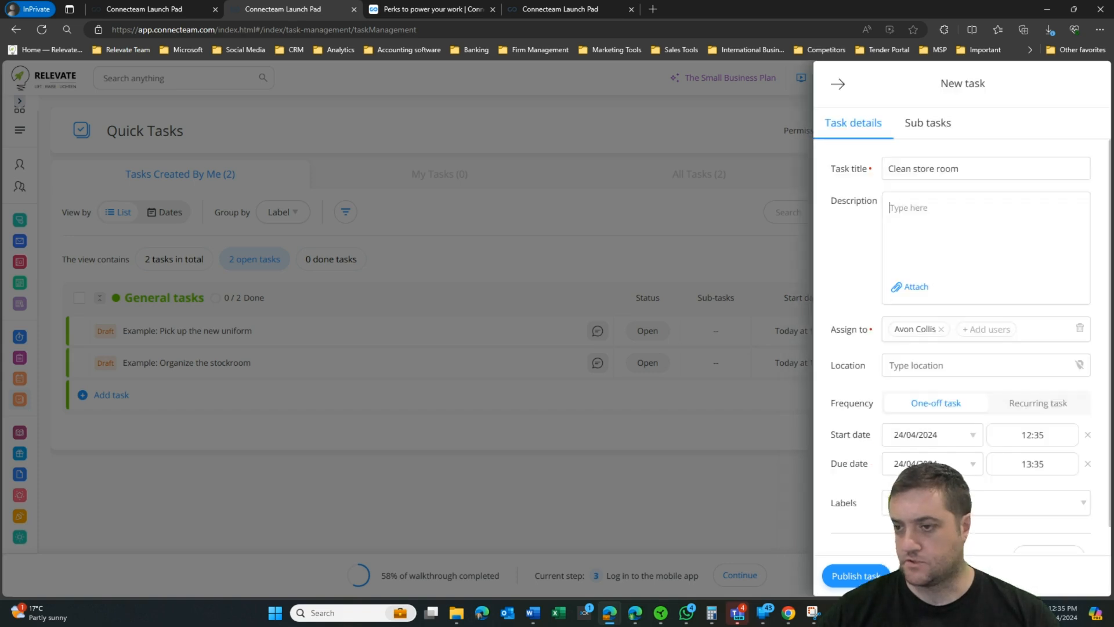
{"action": "left_click", "coordinate": [907, 209]}
{"action": "type", "text": "asdf"}
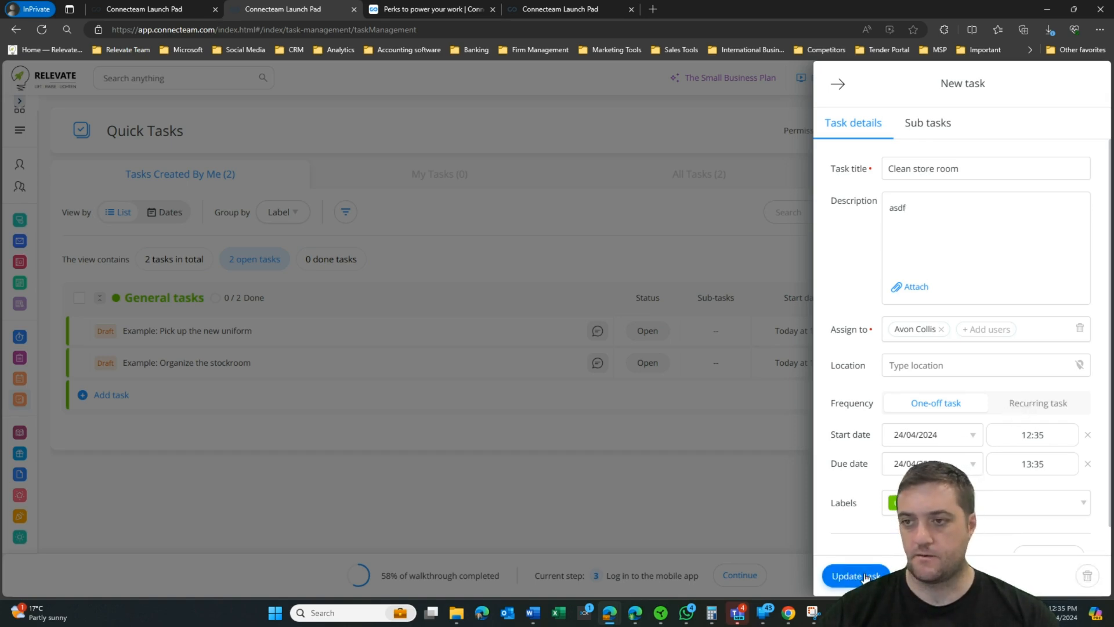
{"action": "left_click", "coordinate": [839, 576]}
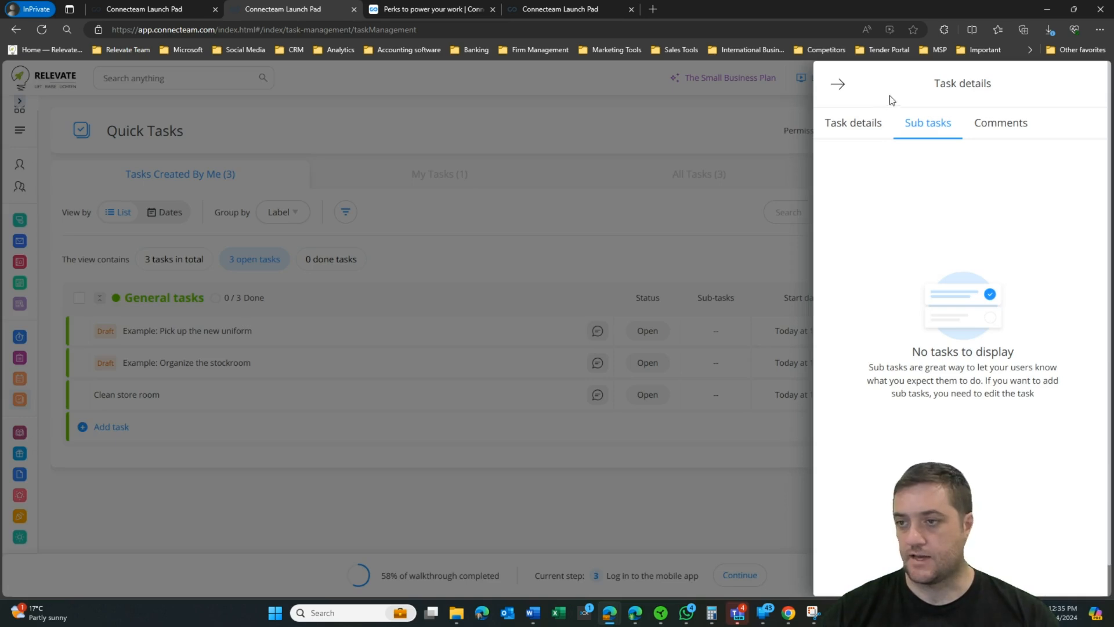
Step: Edit the task to add the sub-task 'check use by dates' and update it
{"action": "left_click", "coordinate": [847, 123]}
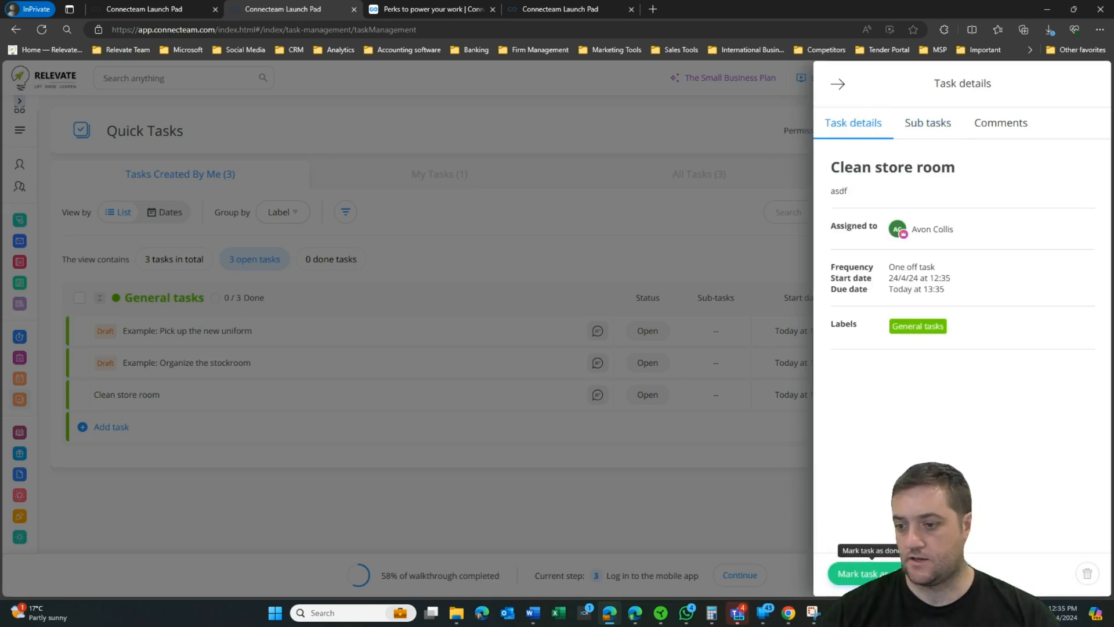
{"action": "left_click", "coordinate": [948, 574]}
{"action": "left_click", "coordinate": [924, 122]}
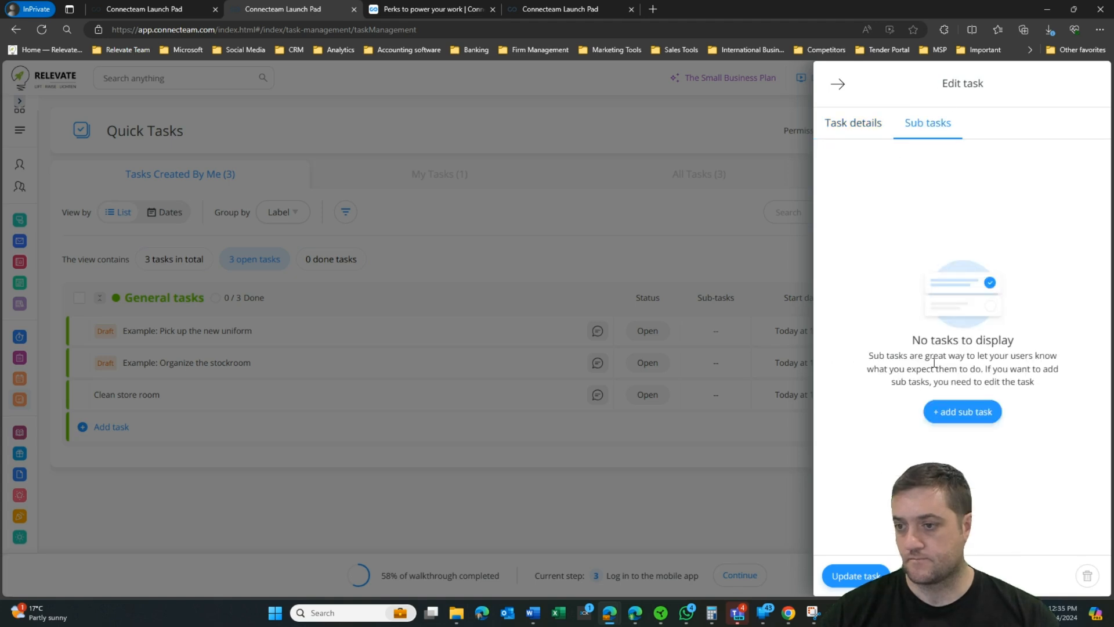
{"action": "left_click", "coordinate": [960, 410]}
{"action": "type", "text": "check use by dates"}
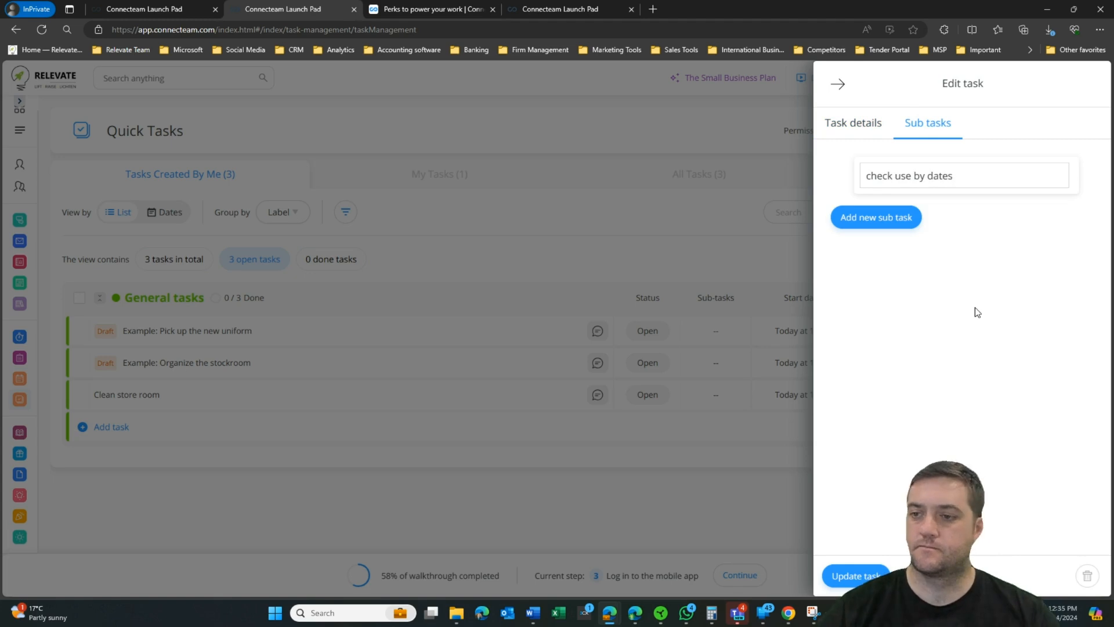
{"action": "key", "text": "Return"}
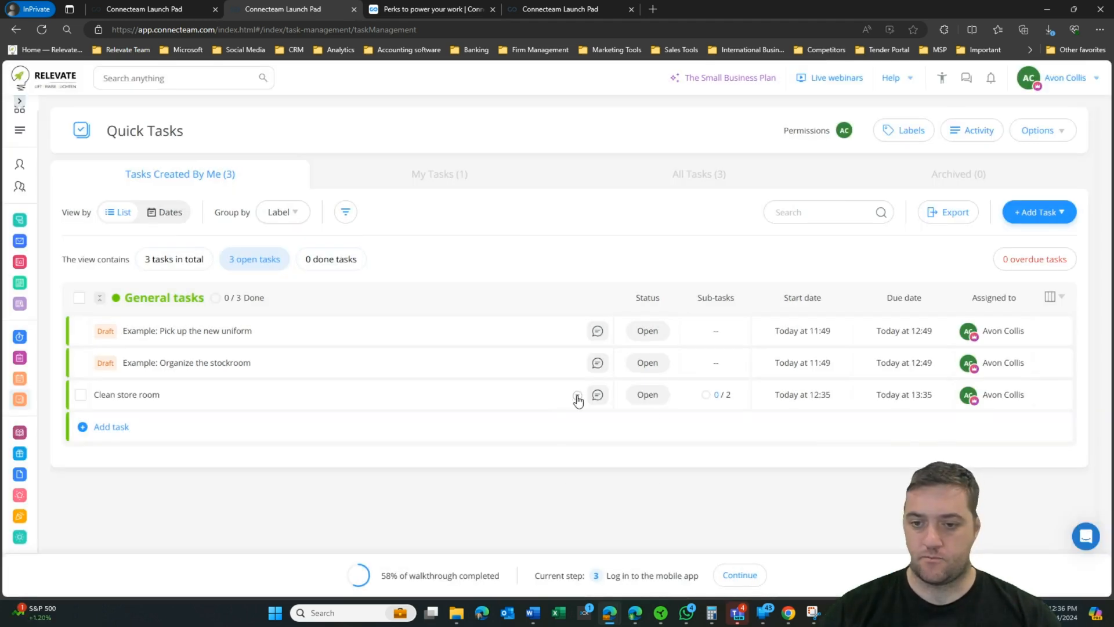
Step: Post a comment on the task, then filter the list to My Tasks
{"action": "left_click", "coordinate": [576, 397]}
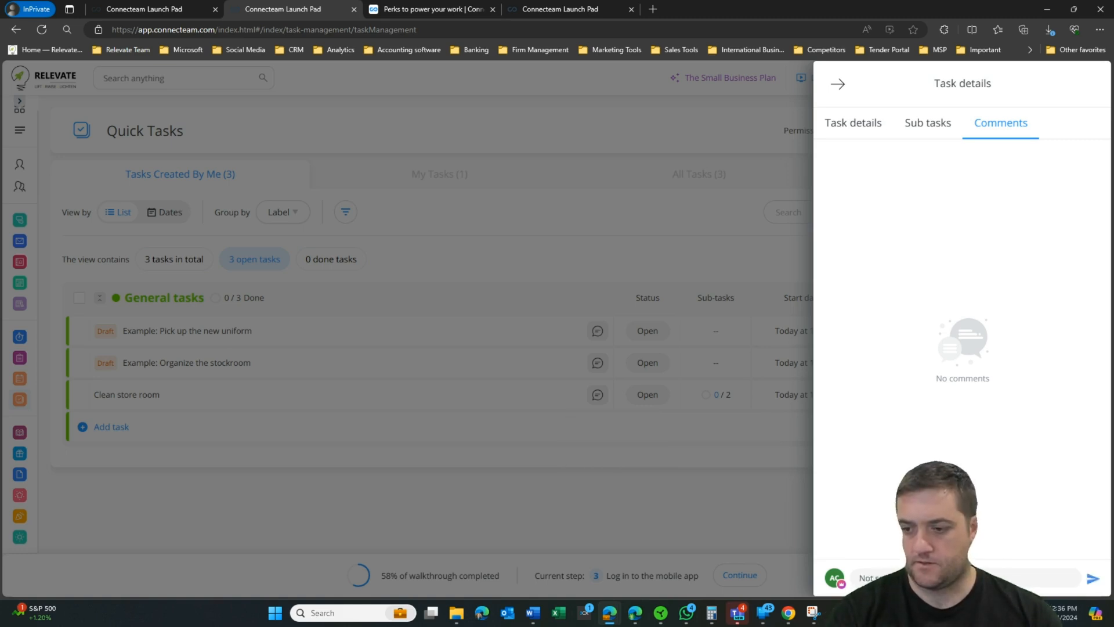
{"action": "left_click", "coordinate": [495, 239]}
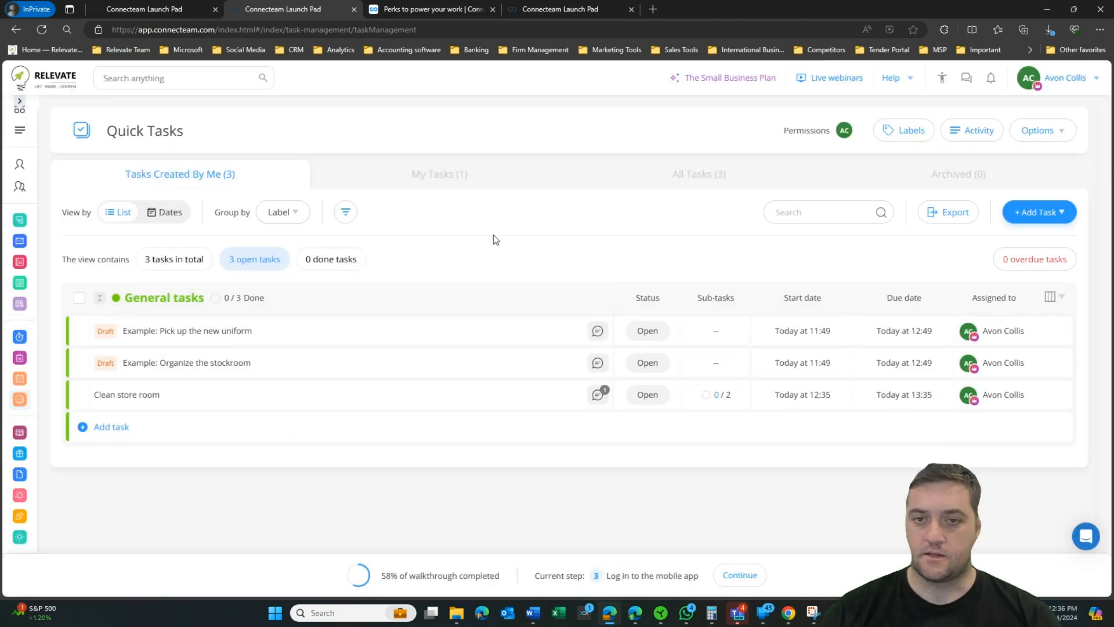
{"action": "left_click", "coordinate": [453, 181]}
Step: Show all tasks, review the task notification settings unchanged, then go to Courses
{"action": "left_click", "coordinate": [718, 180]}
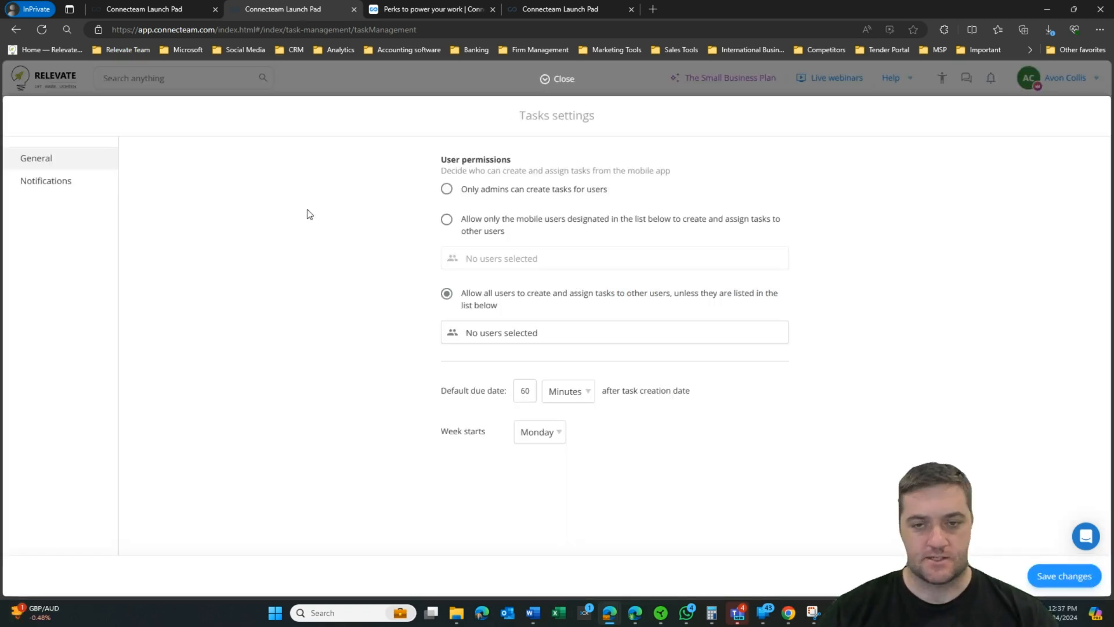
{"action": "left_click", "coordinate": [60, 185]}
{"action": "scroll", "coordinate": [556, 268], "scroll_direction": "down", "scroll_amount": 2}
{"action": "scroll", "coordinate": [526, 270], "scroll_direction": "up", "scroll_amount": 2}
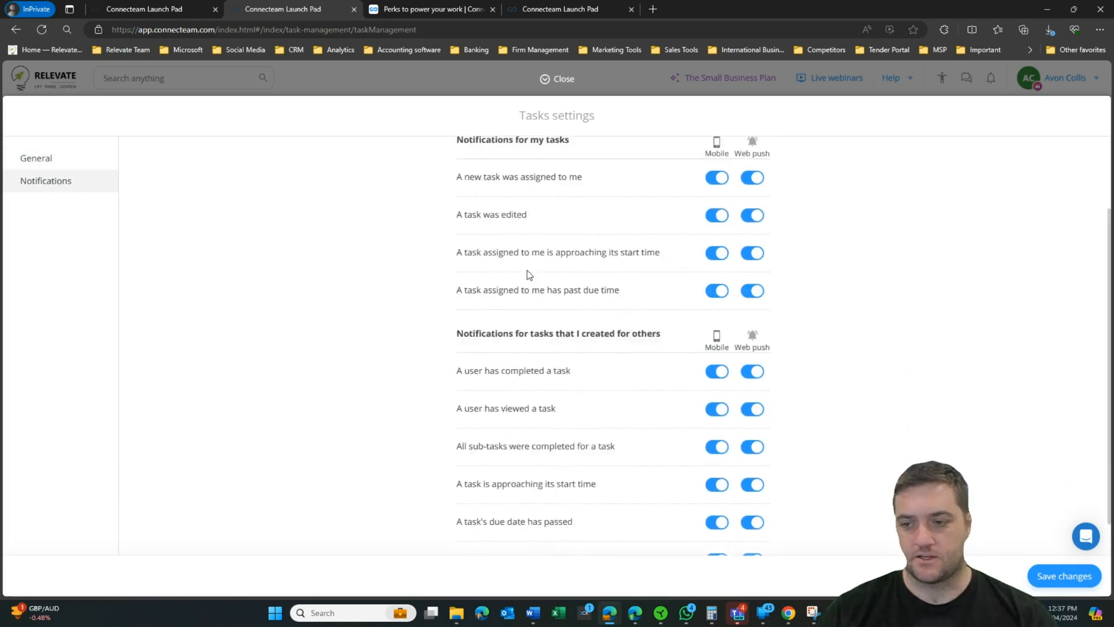
{"action": "left_click", "coordinate": [546, 84]}
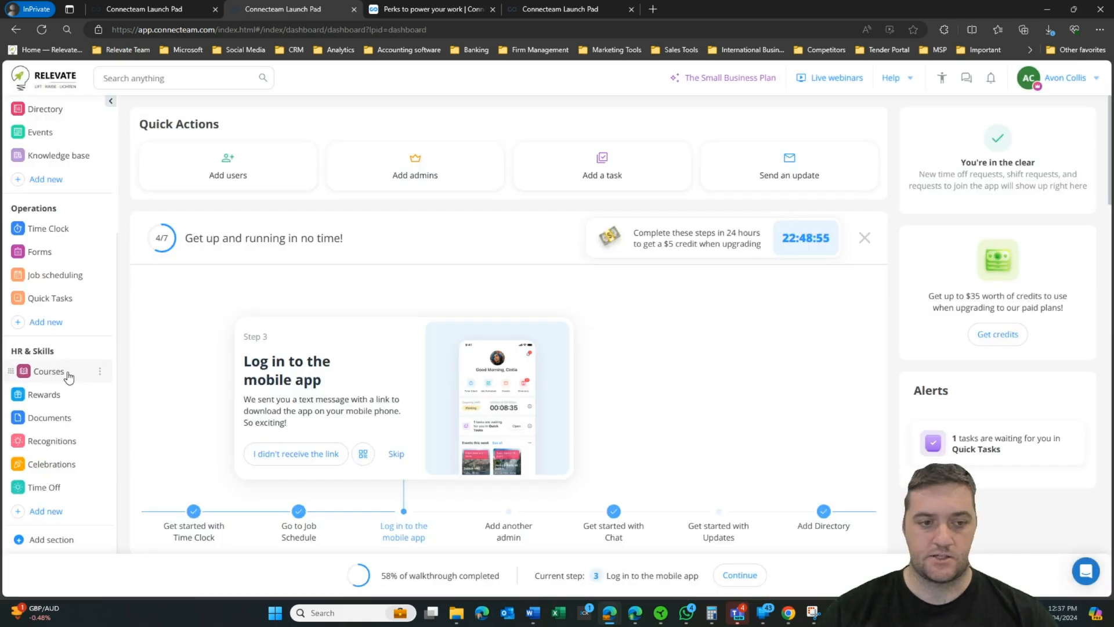
{"action": "left_click", "coordinate": [68, 375]}
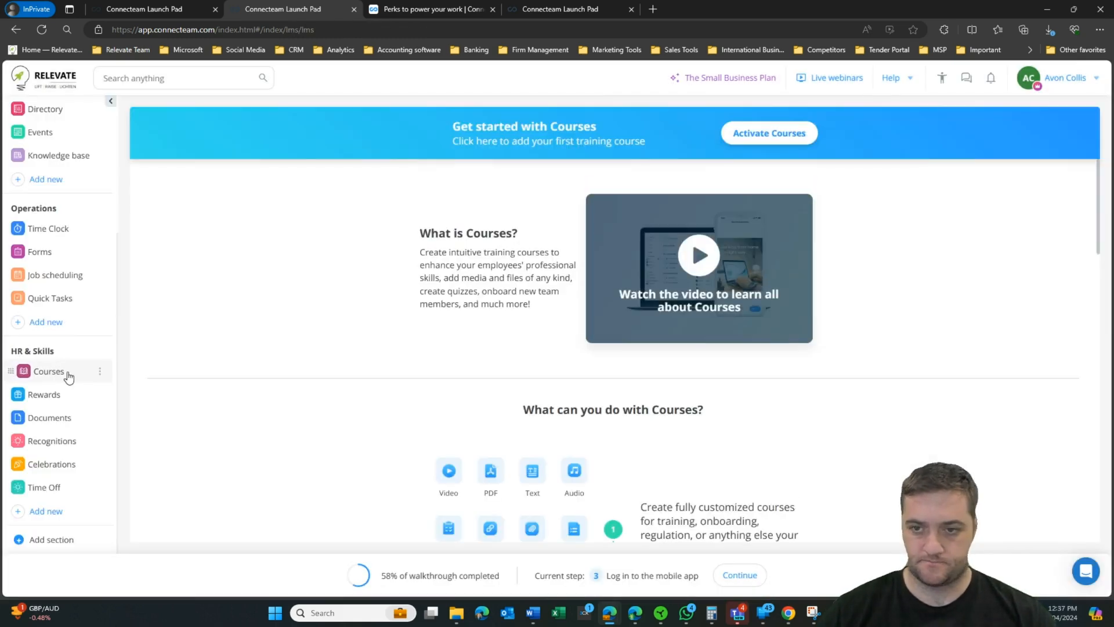
Step: Activate Courses, name the course 'onboarding' and add a 'Getting started' section
{"action": "left_click", "coordinate": [770, 133]}
{"action": "type", "text": "onb"}
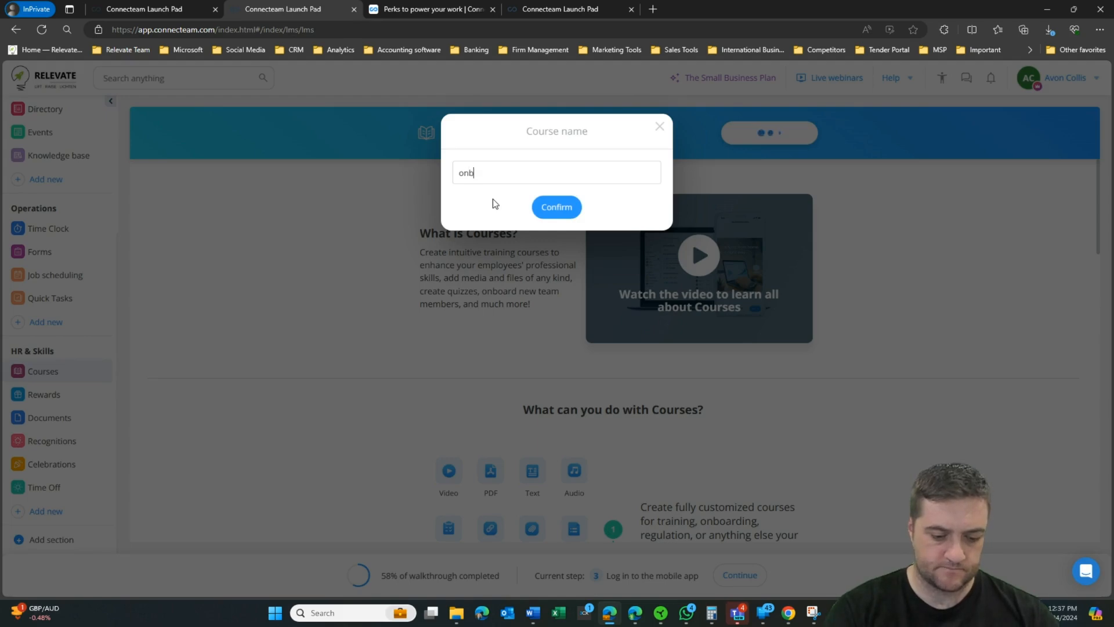
{"action": "type", "text": "oarding"}
{"action": "key", "text": "Return"}
{"action": "left_click", "coordinate": [430, 260]}
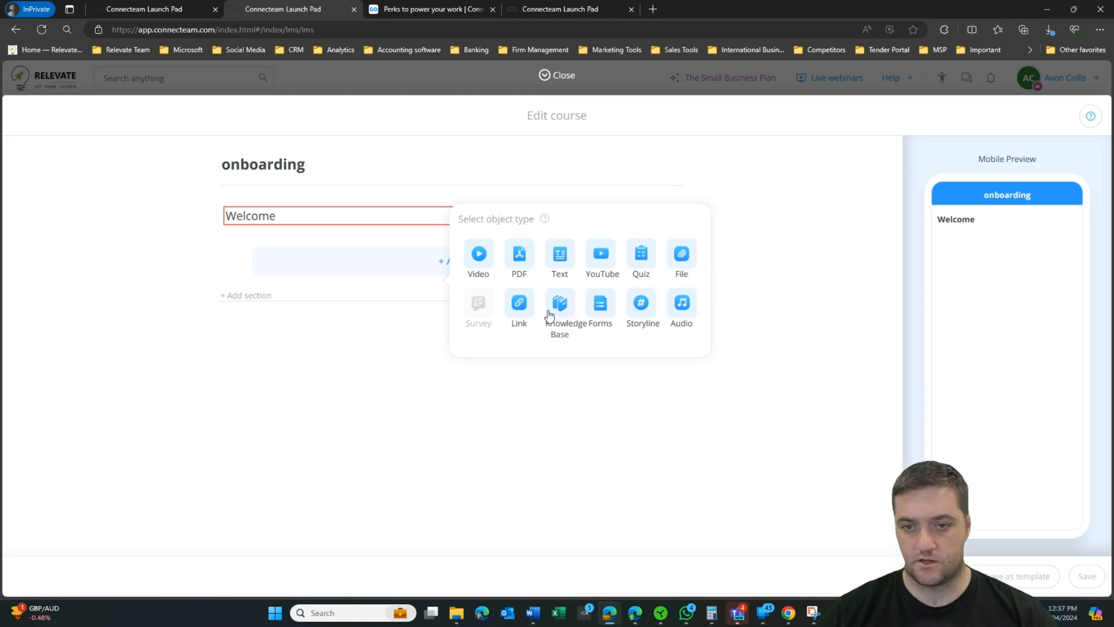
{"action": "left_click", "coordinate": [245, 295]}
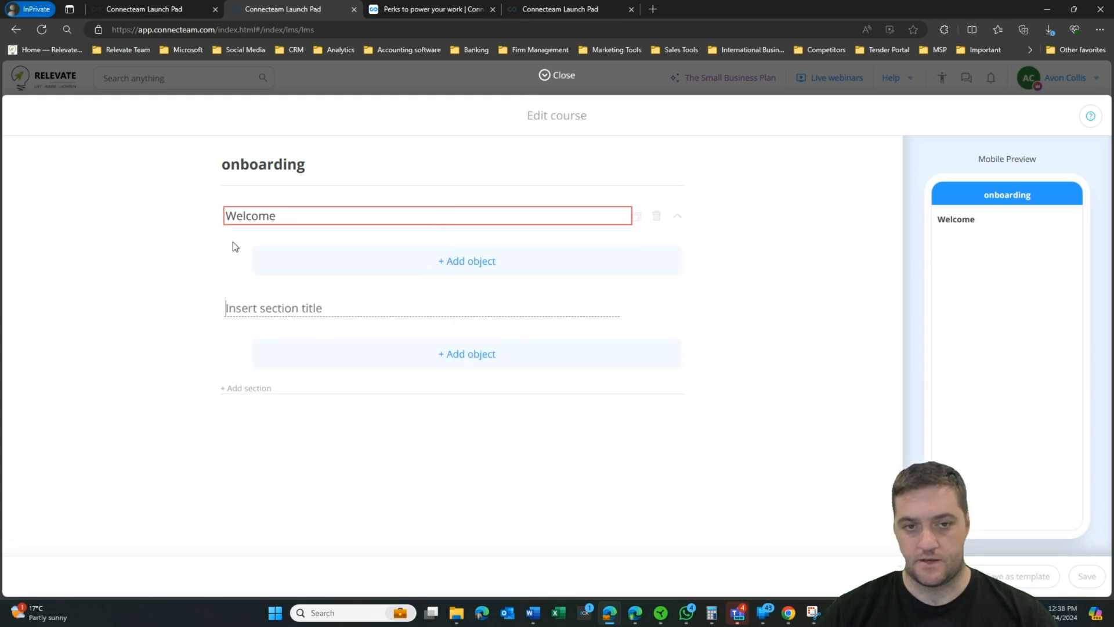
{"action": "type", "text": "Getting started"}
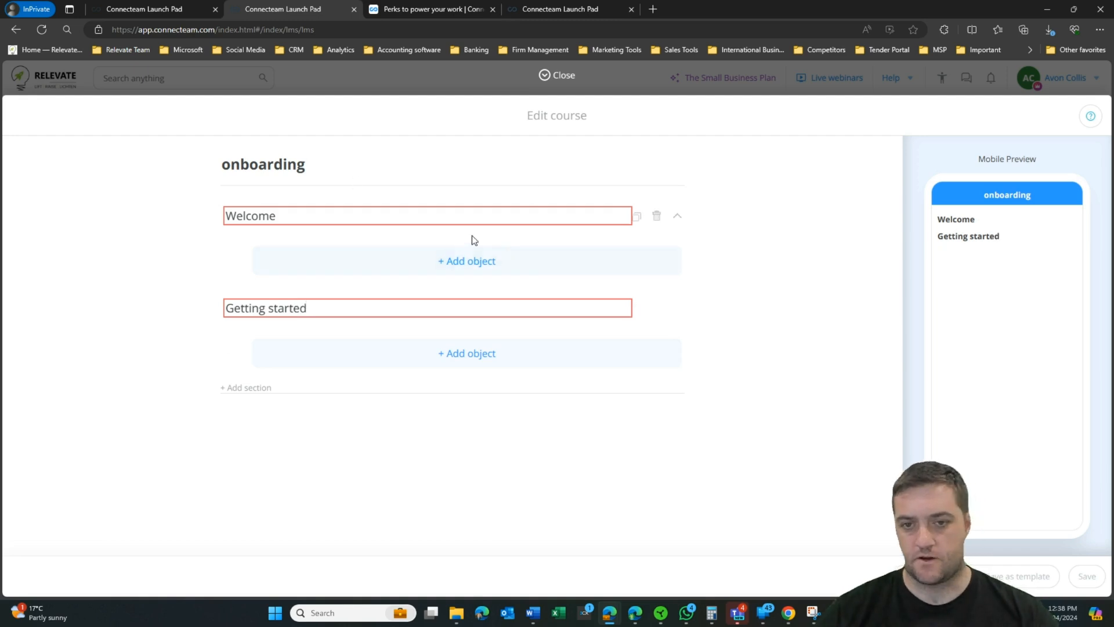
Step: Add a 'Welcome' text item under the Welcome section and save the course
{"action": "left_click", "coordinate": [464, 260]}
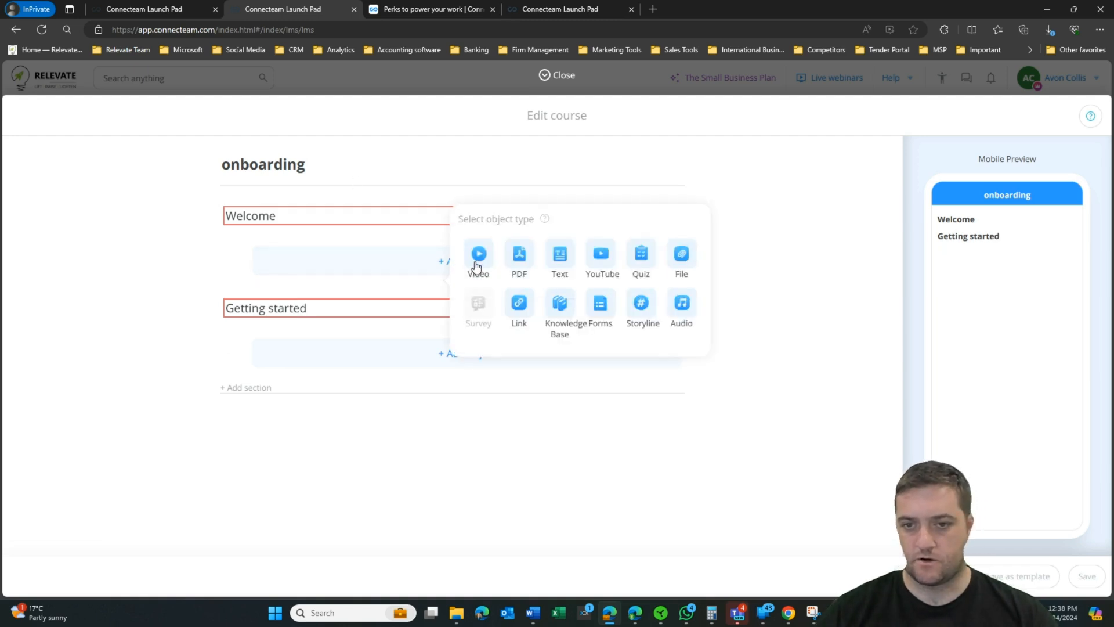
{"action": "left_click", "coordinate": [561, 256]}
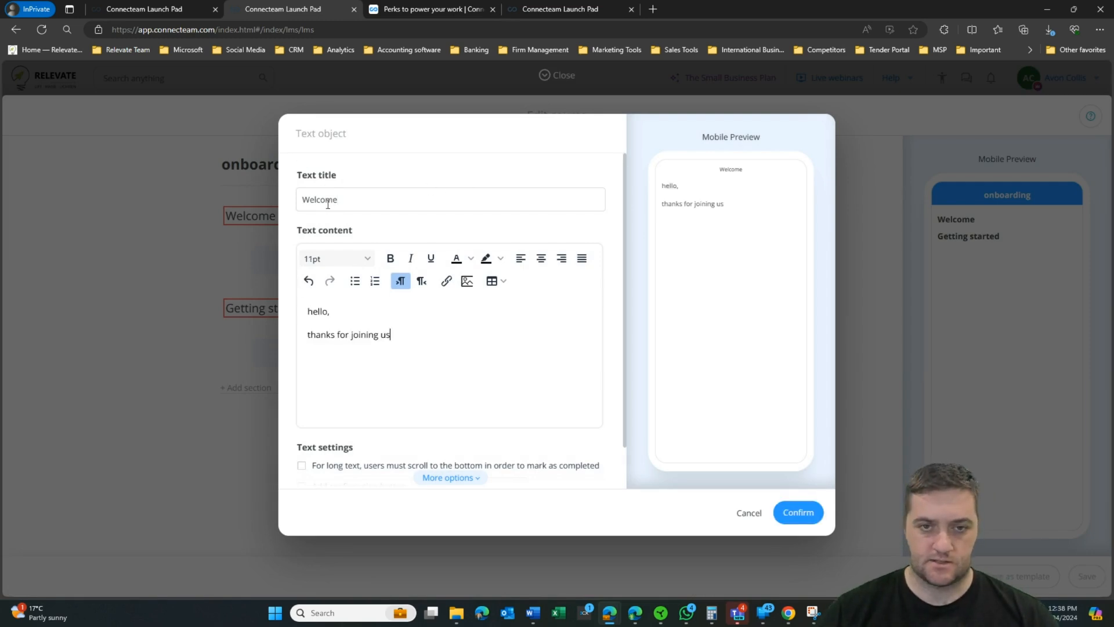
{"action": "scroll", "coordinate": [428, 288], "scroll_direction": "down", "scroll_amount": 2}
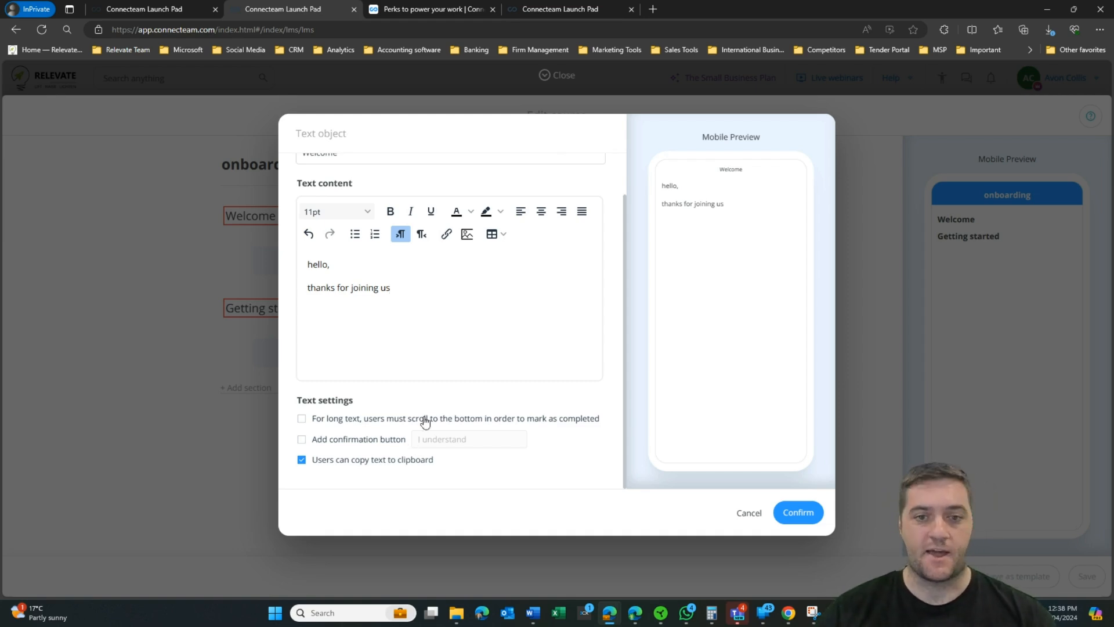
{"action": "left_click", "coordinate": [252, 365]}
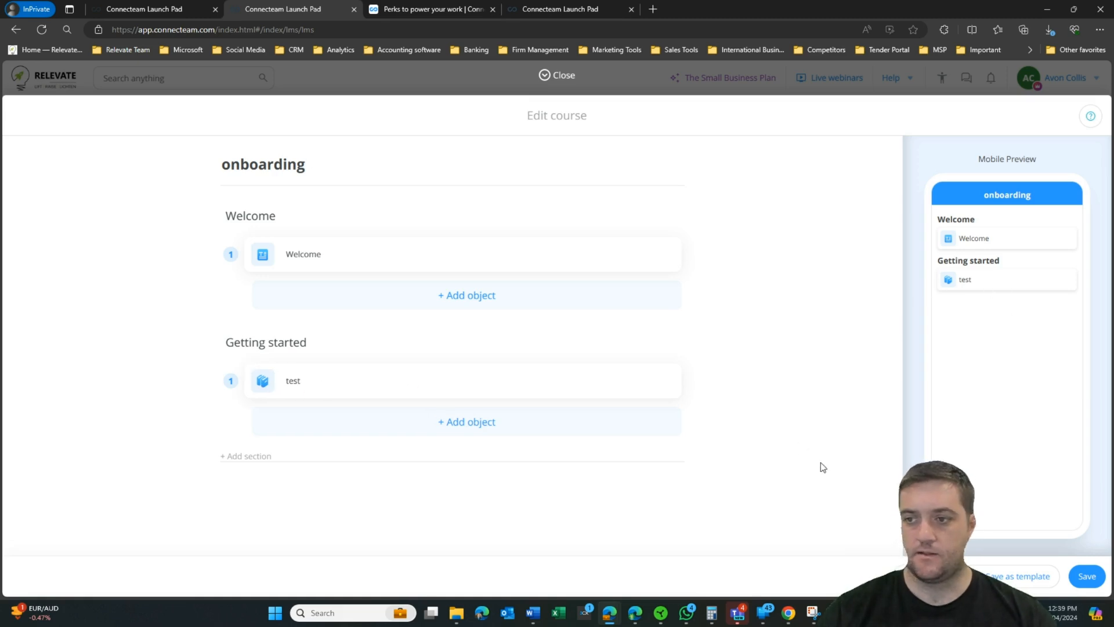
{"action": "left_click", "coordinate": [1087, 576]}
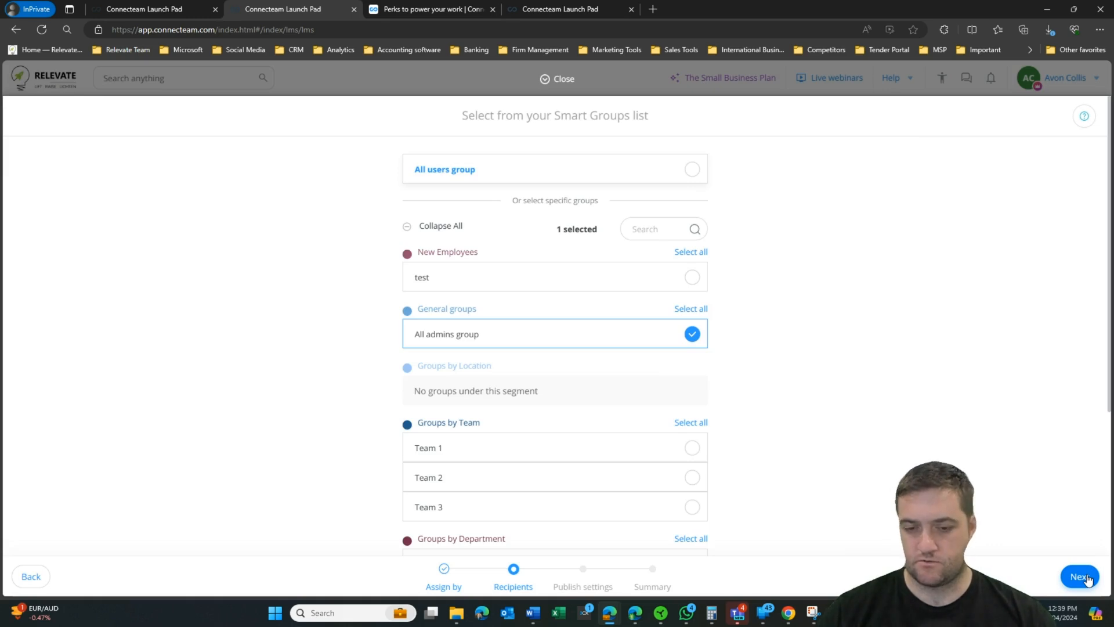
Step: Publish the onboarding course to All admins and review its general and item-timing settings
{"action": "left_click", "coordinate": [1086, 577]}
{"action": "left_click", "coordinate": [1085, 578]}
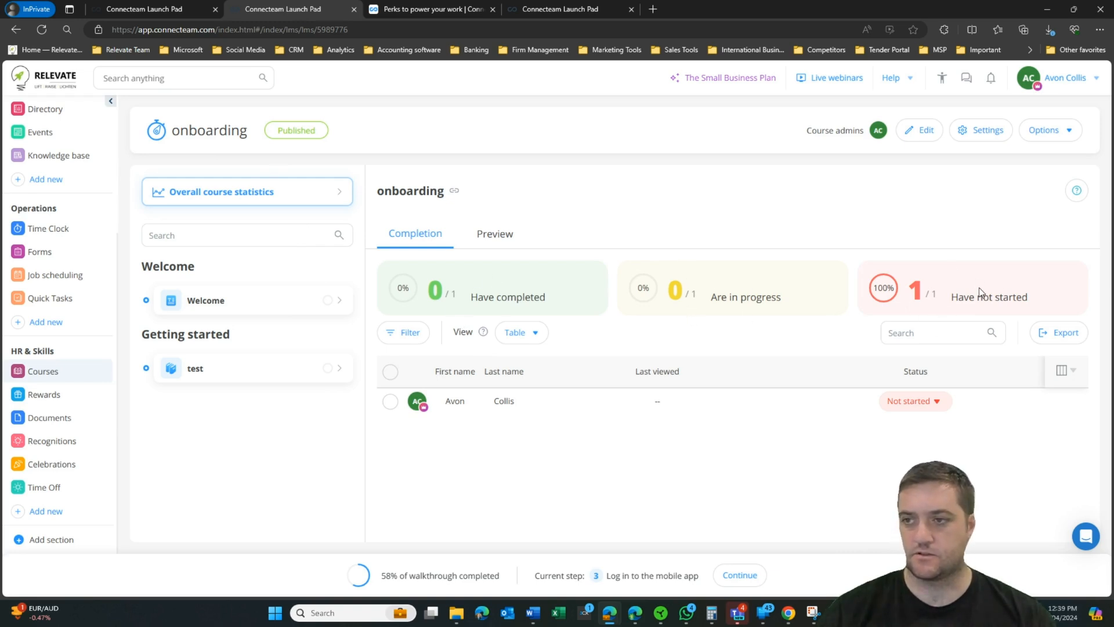
{"action": "left_click", "coordinate": [980, 130]}
{"action": "left_click", "coordinate": [87, 166]}
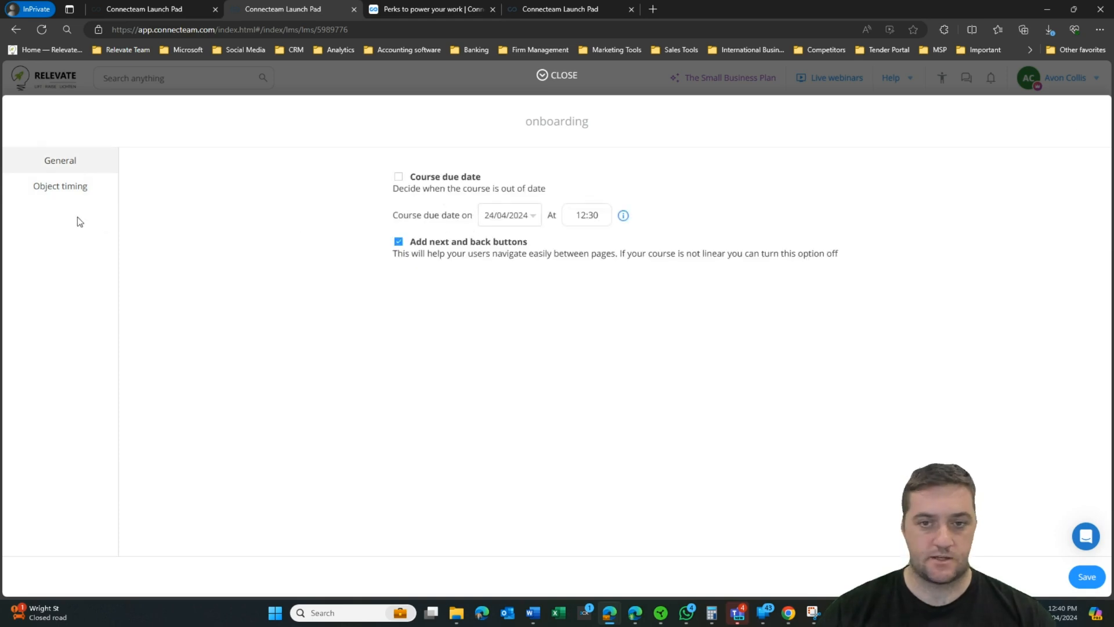
{"action": "left_click", "coordinate": [45, 193]}
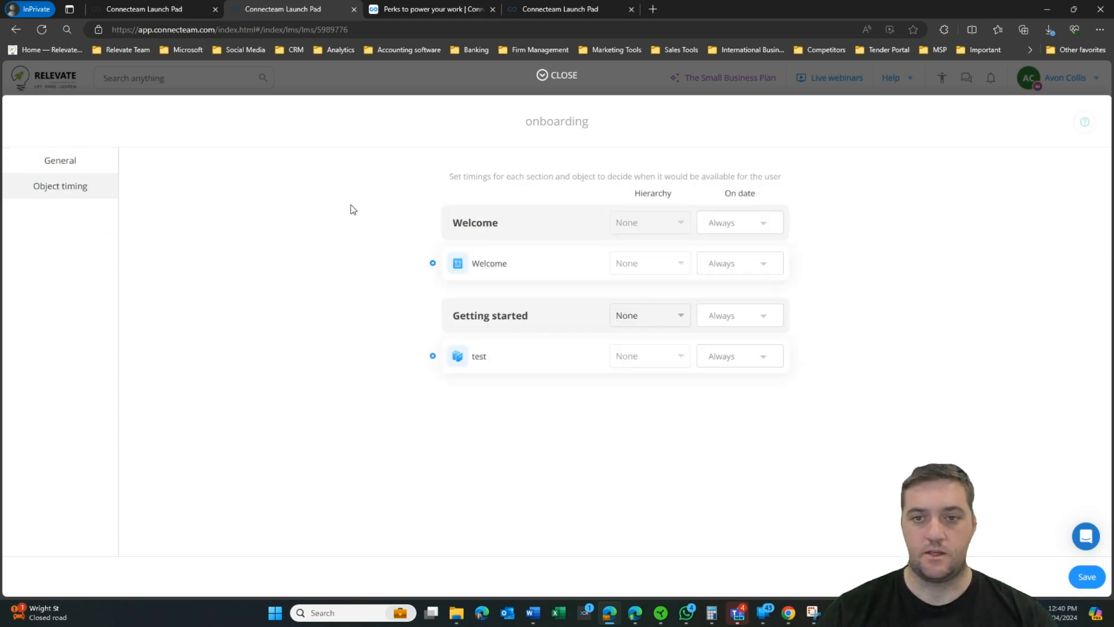
{"action": "key", "text": "Escape"}
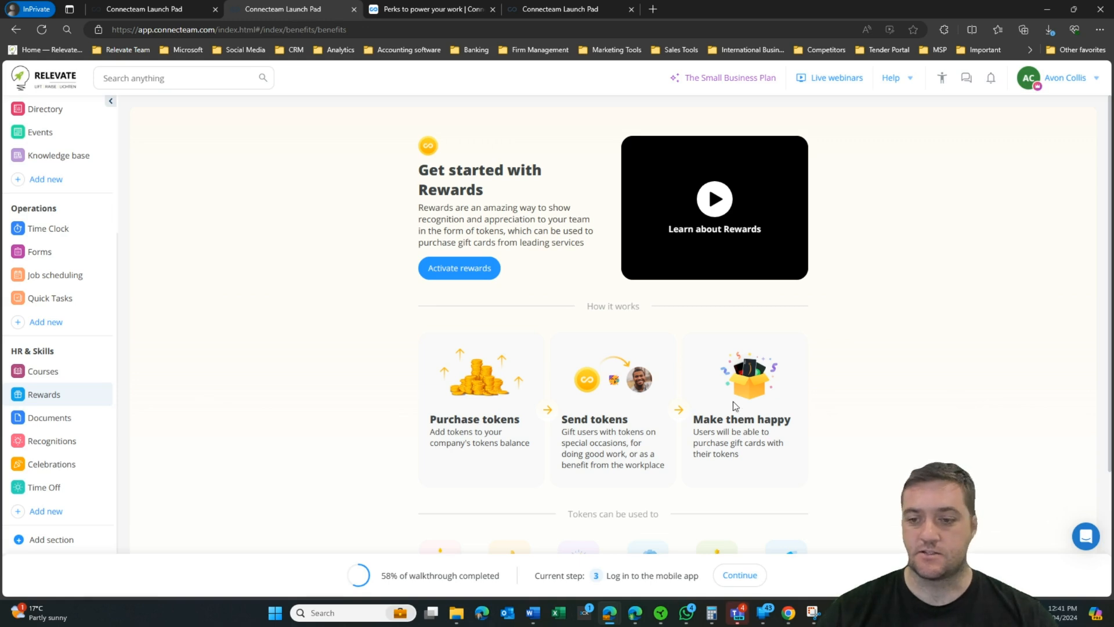
Step: Browse Documents and begin adding a new document, then start sending a recognition
{"action": "scroll", "coordinate": [798, 368], "scroll_direction": "down", "scroll_amount": 2}
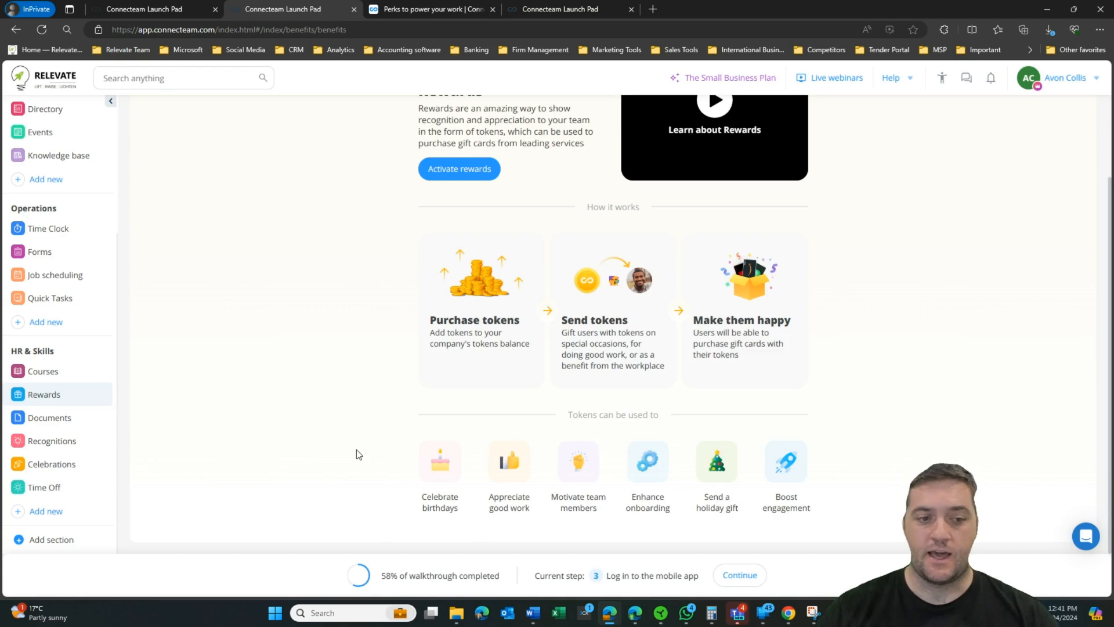
{"action": "left_click", "coordinate": [97, 419]}
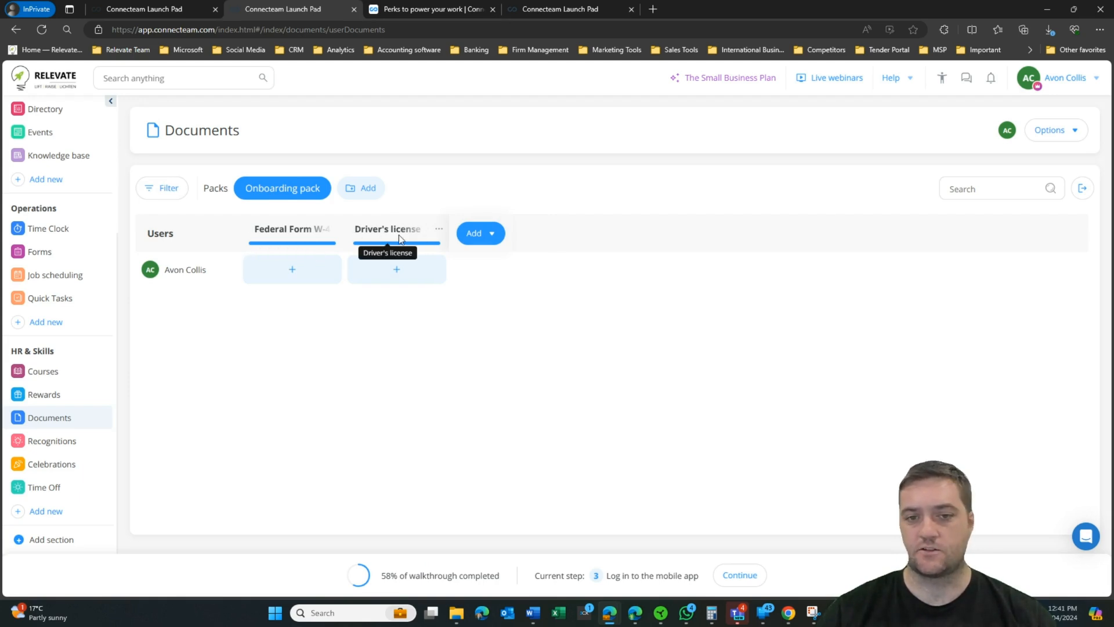
{"action": "left_click", "coordinate": [487, 242]}
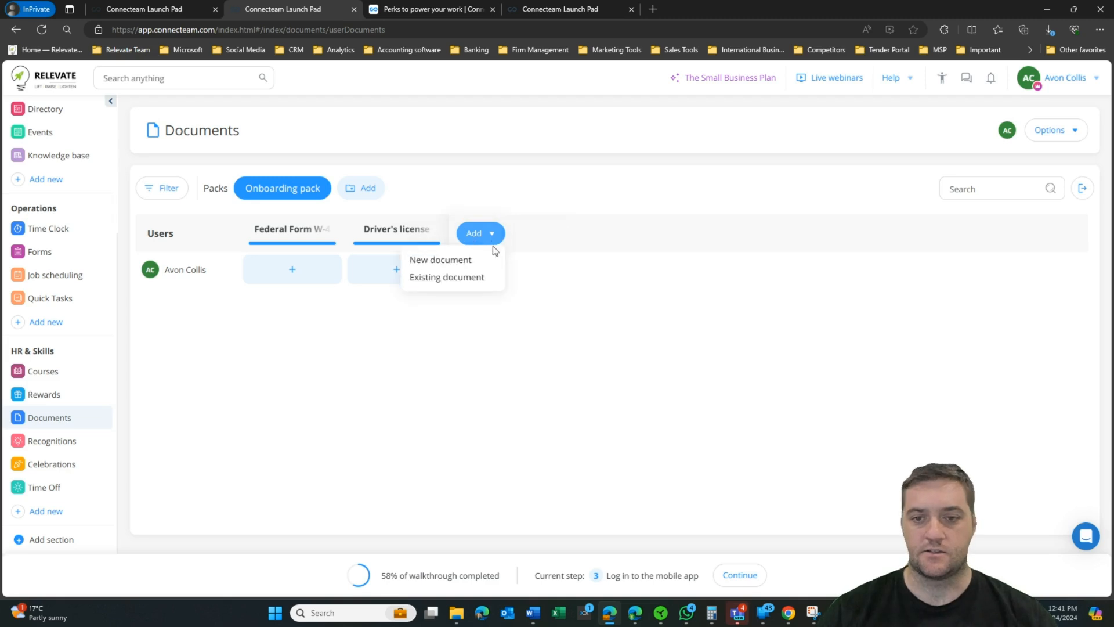
{"action": "left_click", "coordinate": [465, 263]}
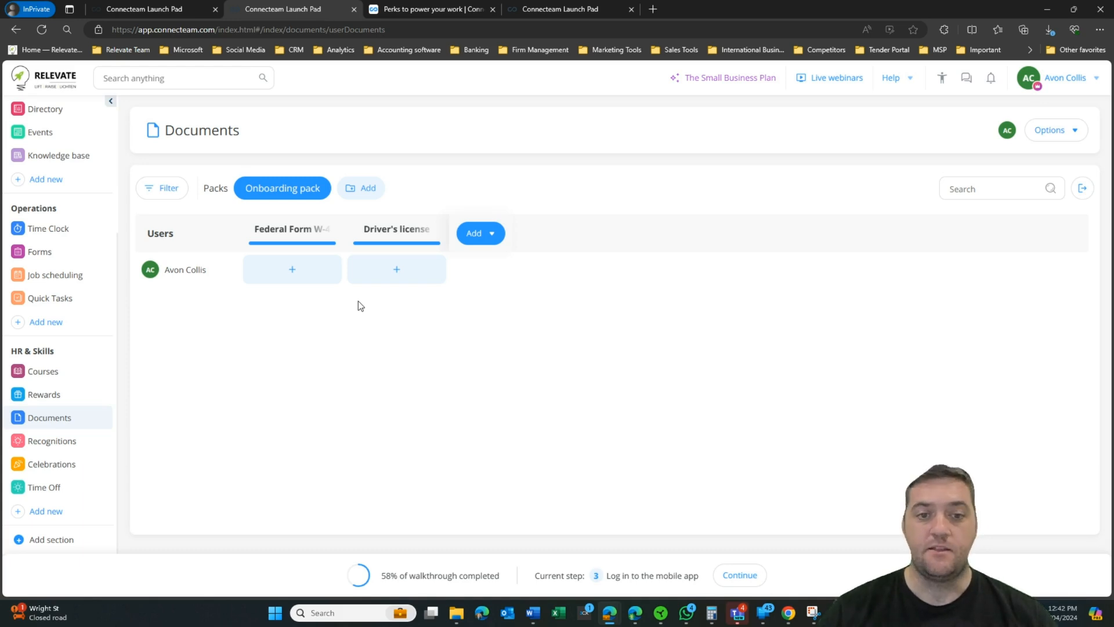
{"action": "mouse_move", "coordinate": [291, 247]}
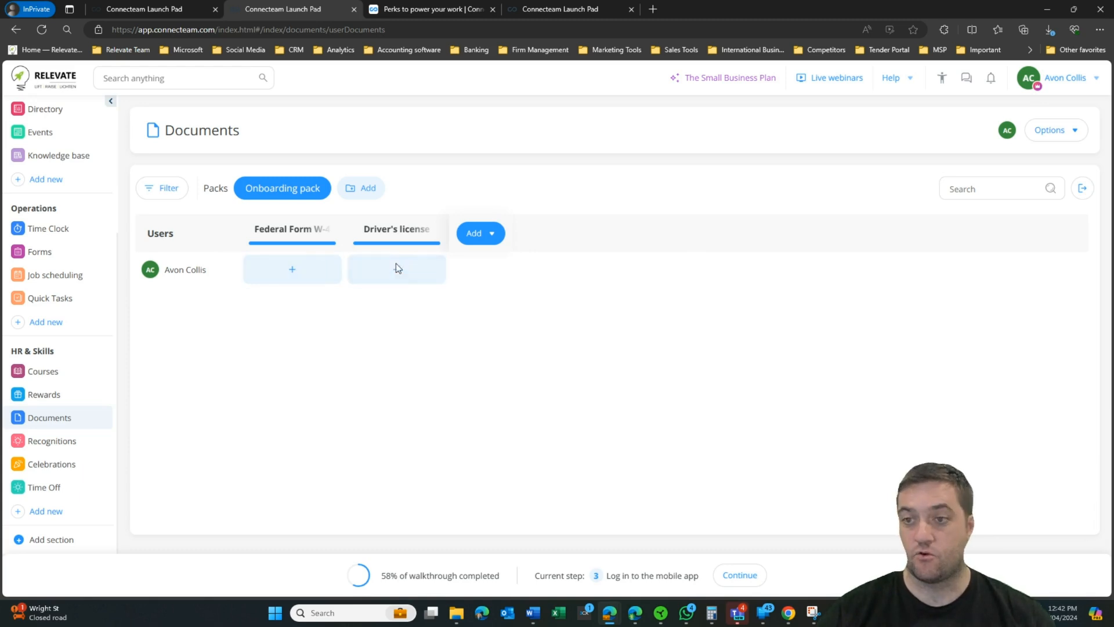
{"action": "left_click", "coordinate": [52, 440]}
{"action": "left_click", "coordinate": [603, 417]}
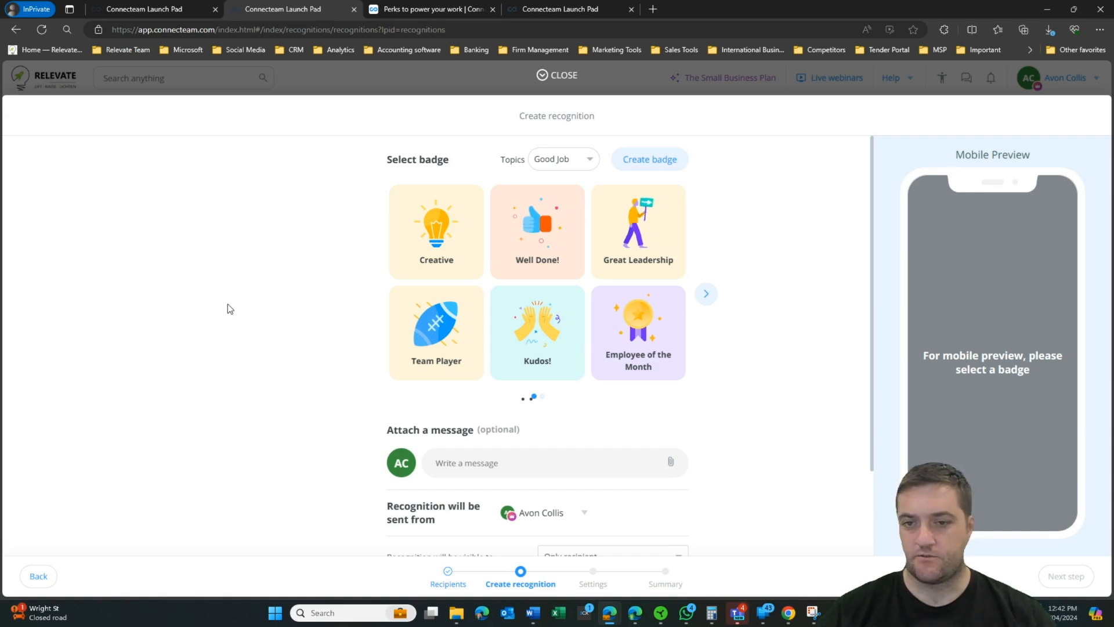
Step: Choose the Great Leadership badge for the recognition after browsing the other badges
{"action": "left_click", "coordinate": [639, 238]}
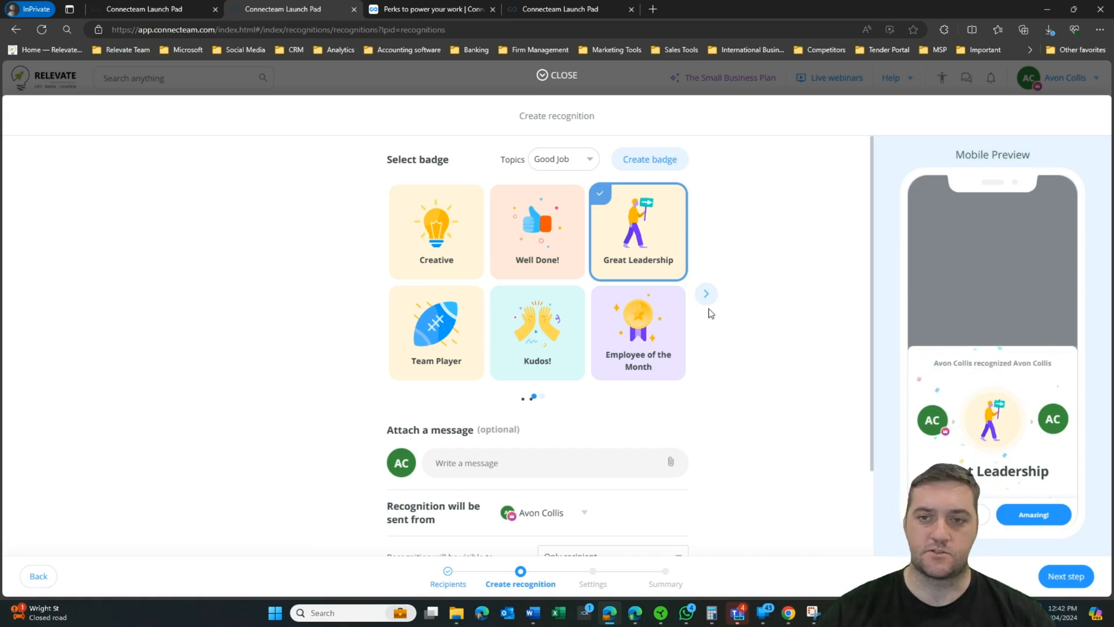
{"action": "scroll", "coordinate": [749, 353], "scroll_direction": "down", "scroll_amount": 2}
{"action": "scroll", "coordinate": [601, 219], "scroll_direction": "up", "scroll_amount": 2}
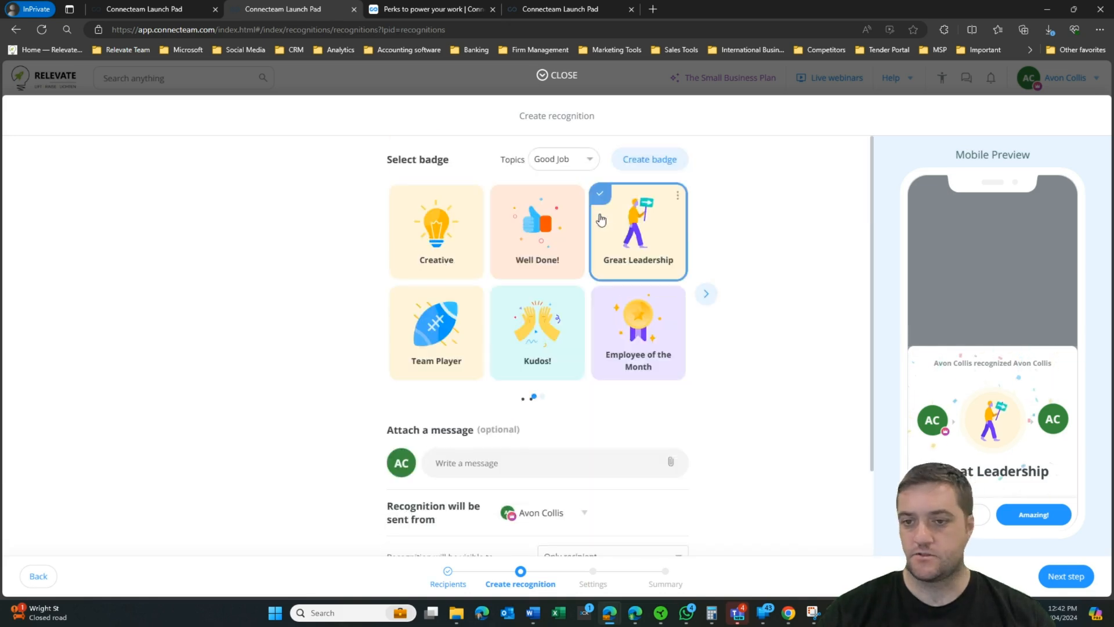
{"action": "scroll", "coordinate": [784, 329], "scroll_direction": "down", "scroll_amount": 2}
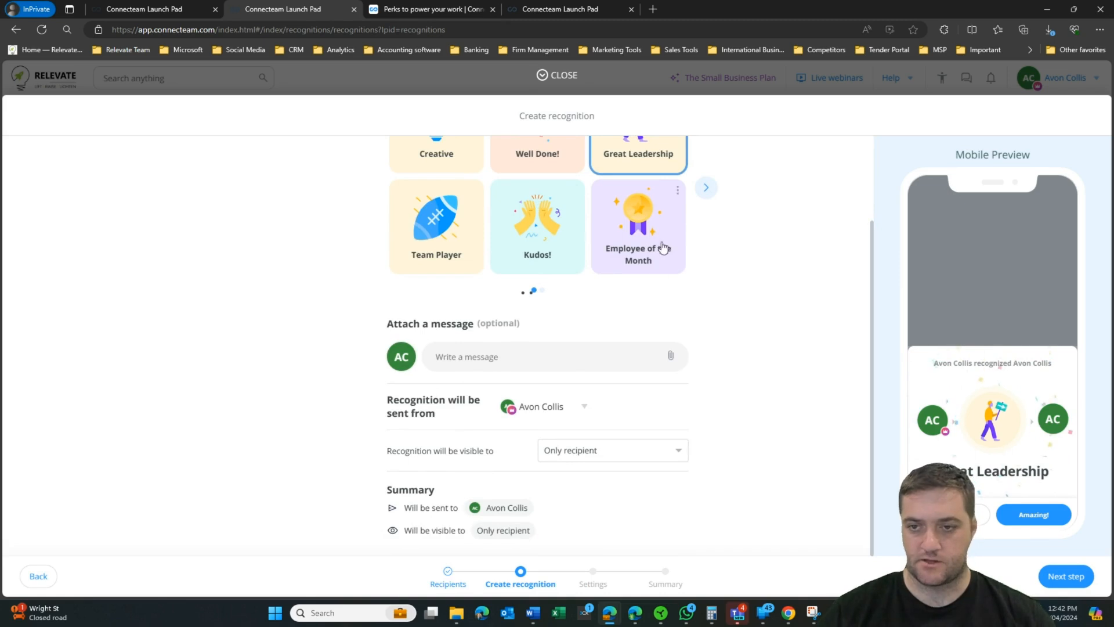
{"action": "left_click", "coordinate": [706, 187]}
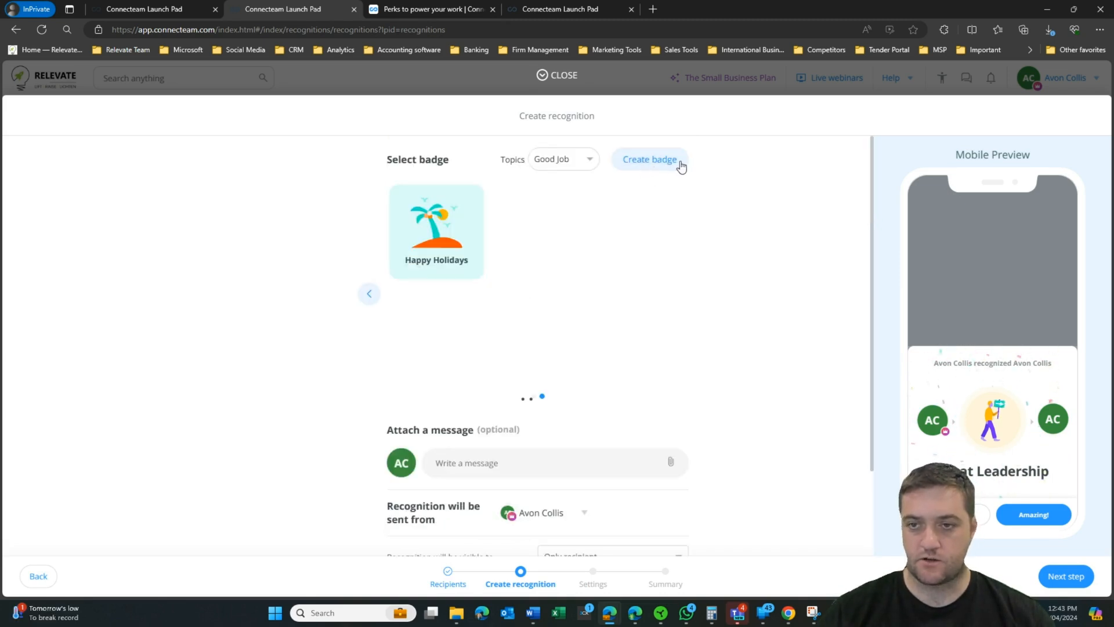
{"action": "scroll", "coordinate": [754, 394], "scroll_direction": "down", "scroll_amount": 2}
Step: Keep visibility on Only recipient and send the recognition
{"action": "left_click", "coordinate": [624, 453]}
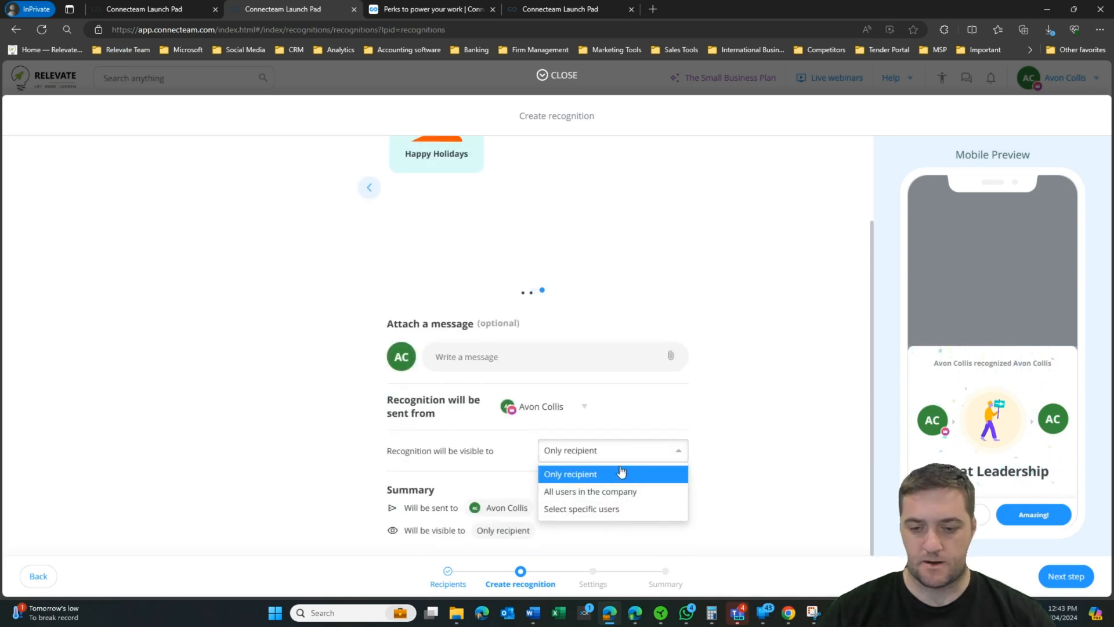
{"action": "left_click", "coordinate": [561, 471]}
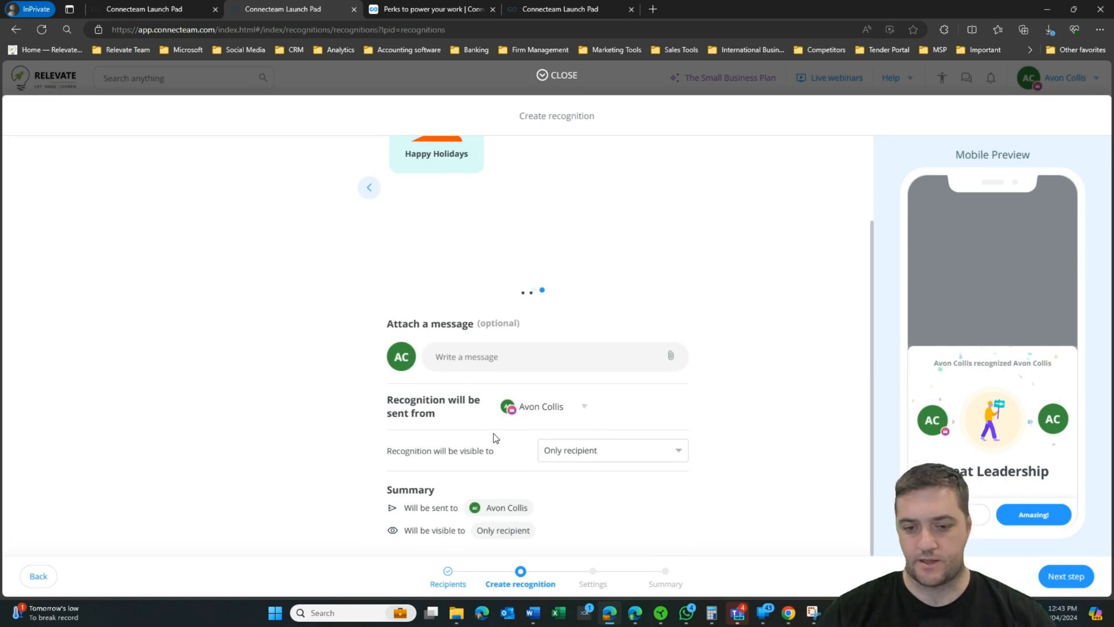
{"action": "left_click", "coordinate": [1066, 576]}
{"action": "left_click", "coordinate": [1066, 576]}
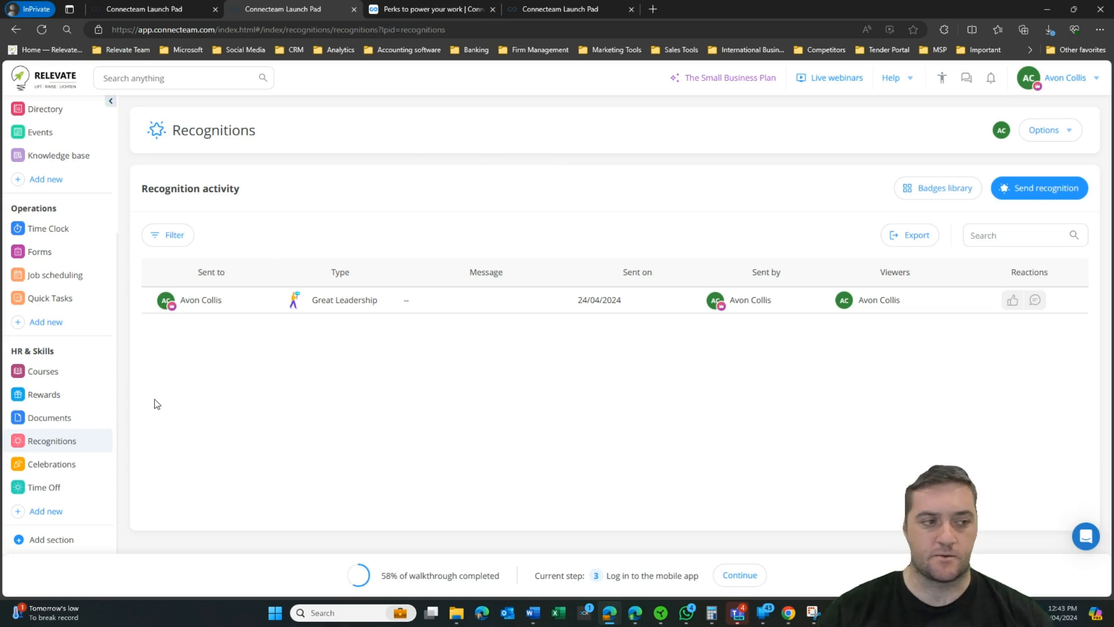
{"action": "left_click", "coordinate": [52, 464]}
Step: Go from Celebrations to the Time off dashboard listing the Time Off, Sick leave and Unpaid Leave policies
{"action": "left_click", "coordinate": [462, 270]}
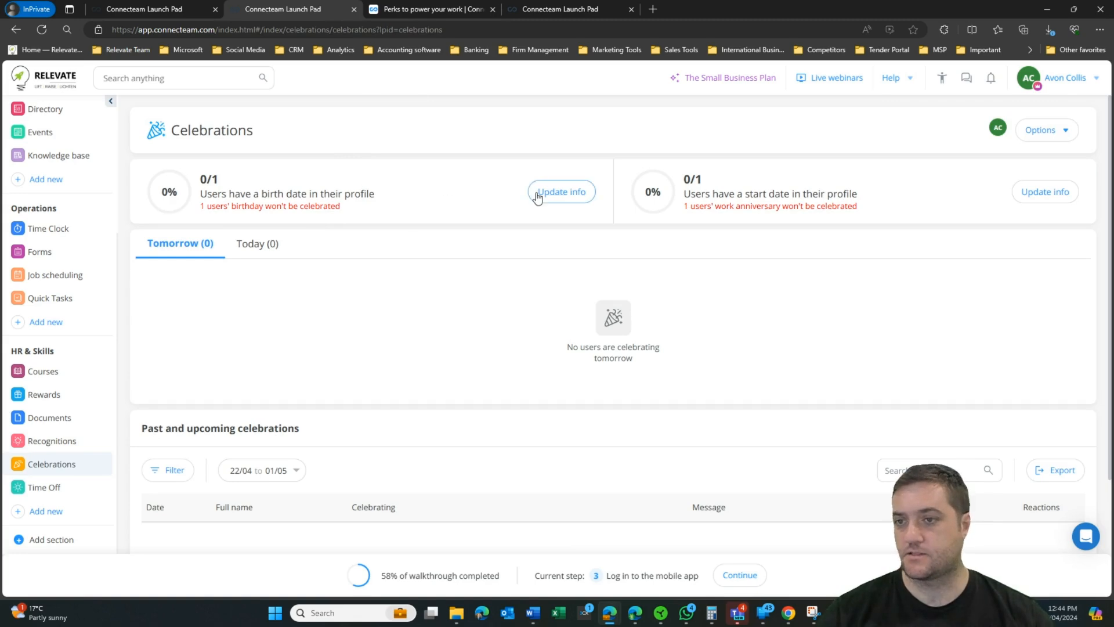
{"action": "left_click", "coordinate": [44, 487]}
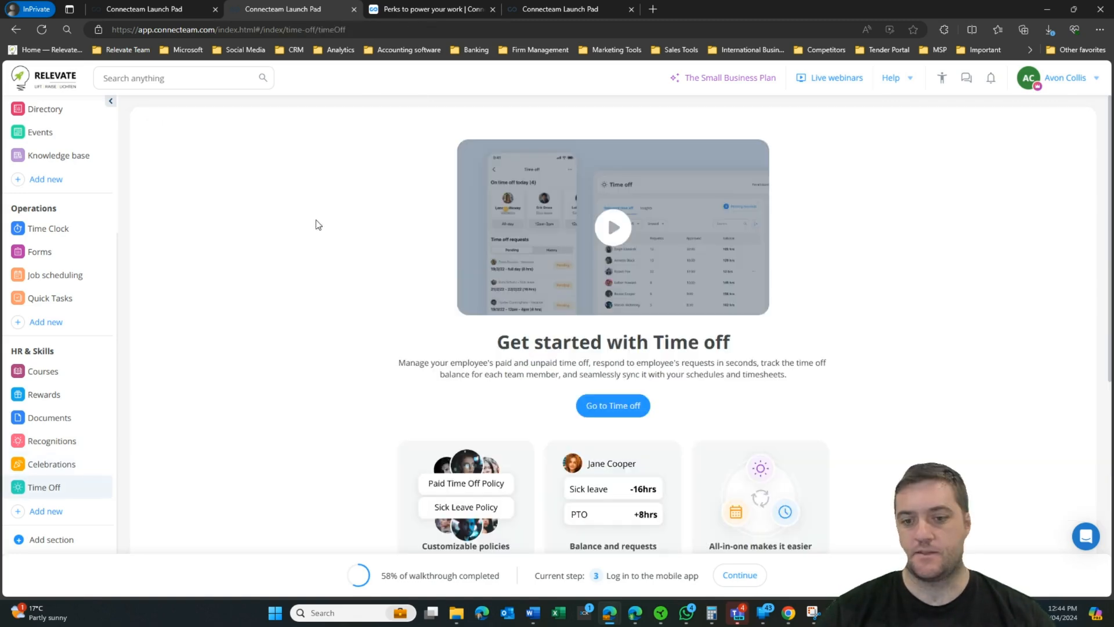
{"action": "left_click", "coordinate": [614, 405]}
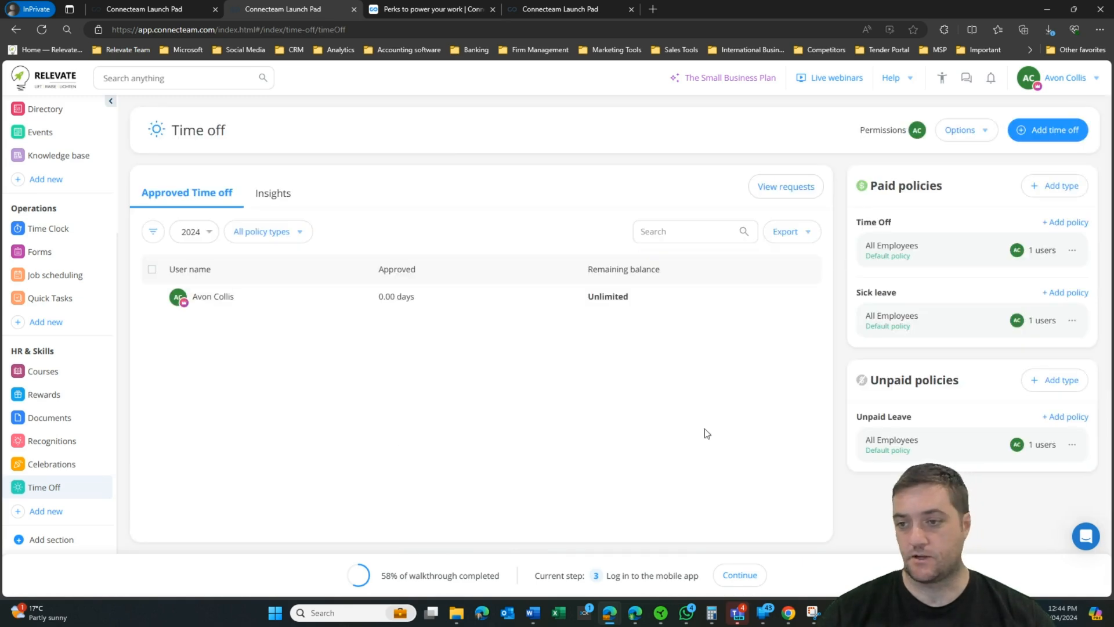